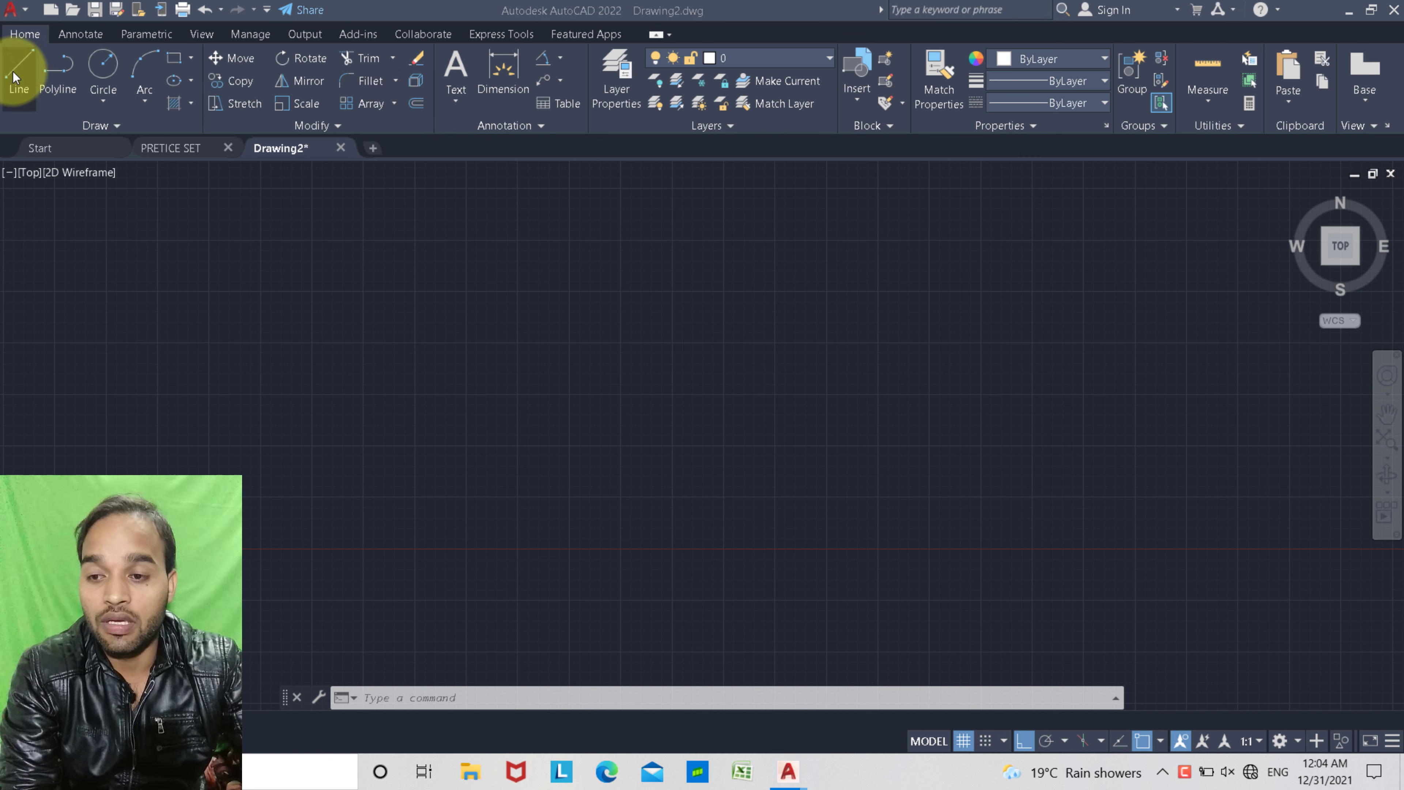
pyautogui.click(181, 63)
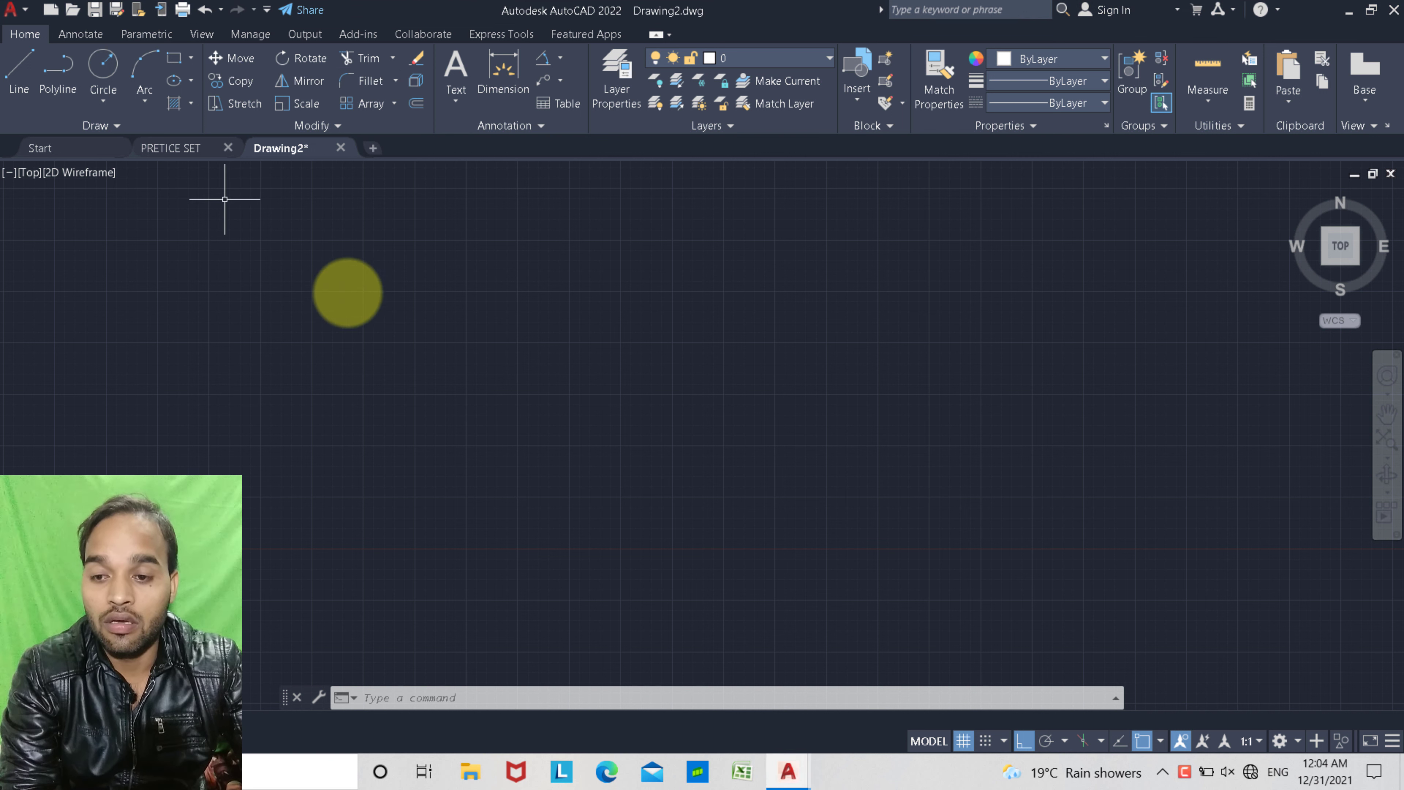
pyautogui.click(399, 294)
pyautogui.click(569, 447)
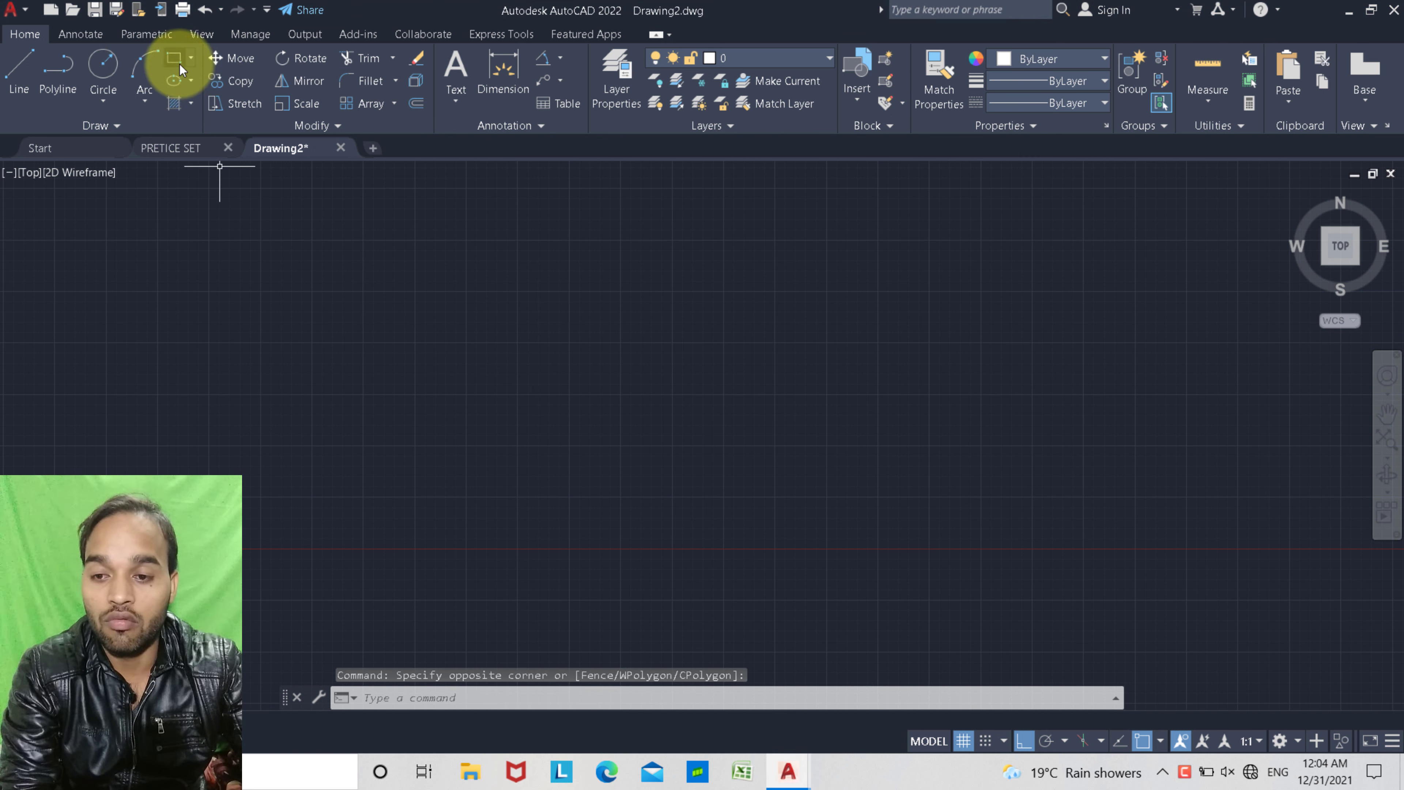
# Draw a freehand rectangle in the empty drawing area, wider than it is tall
pyautogui.write('rec')
pyautogui.press('Return')
pyautogui.click(433, 301)
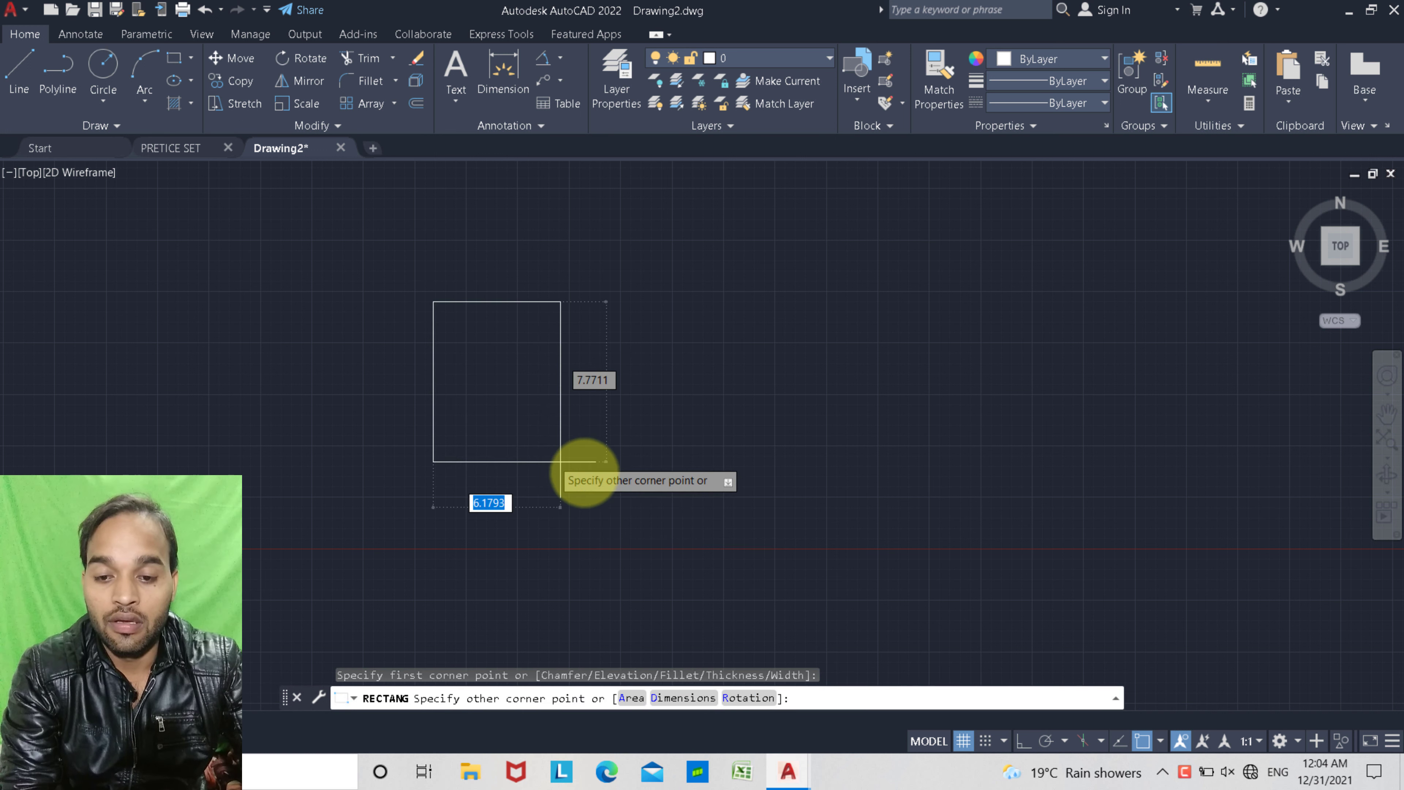
pyautogui.click(670, 464)
pyautogui.scroll(2, 442, 315)
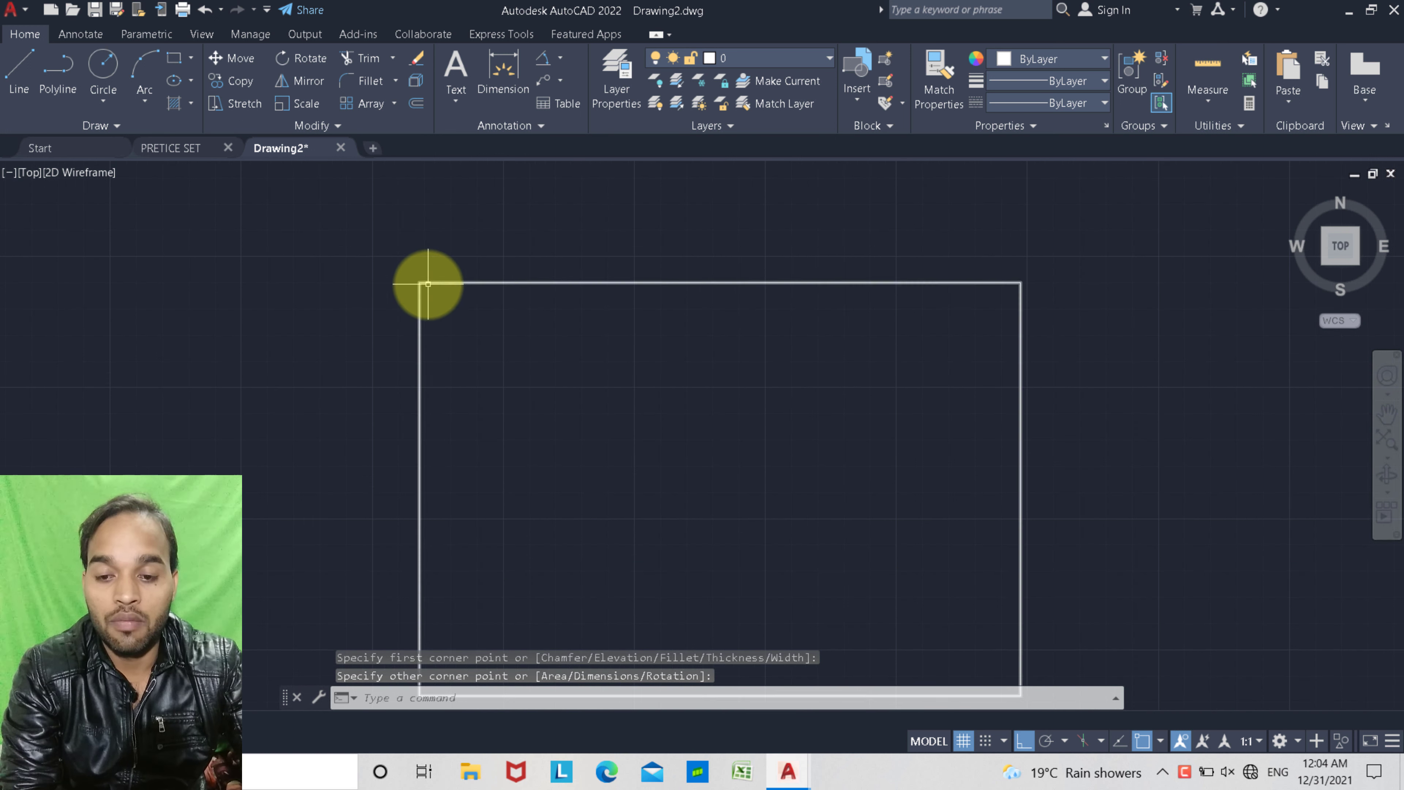
# Try to fillet the rectangle's upper-left corner between its left and top edges without specifying a radius
pyautogui.scroll(3, 429, 284)
pyautogui.press('F8')
pyautogui.scroll(-3, 406, 286)
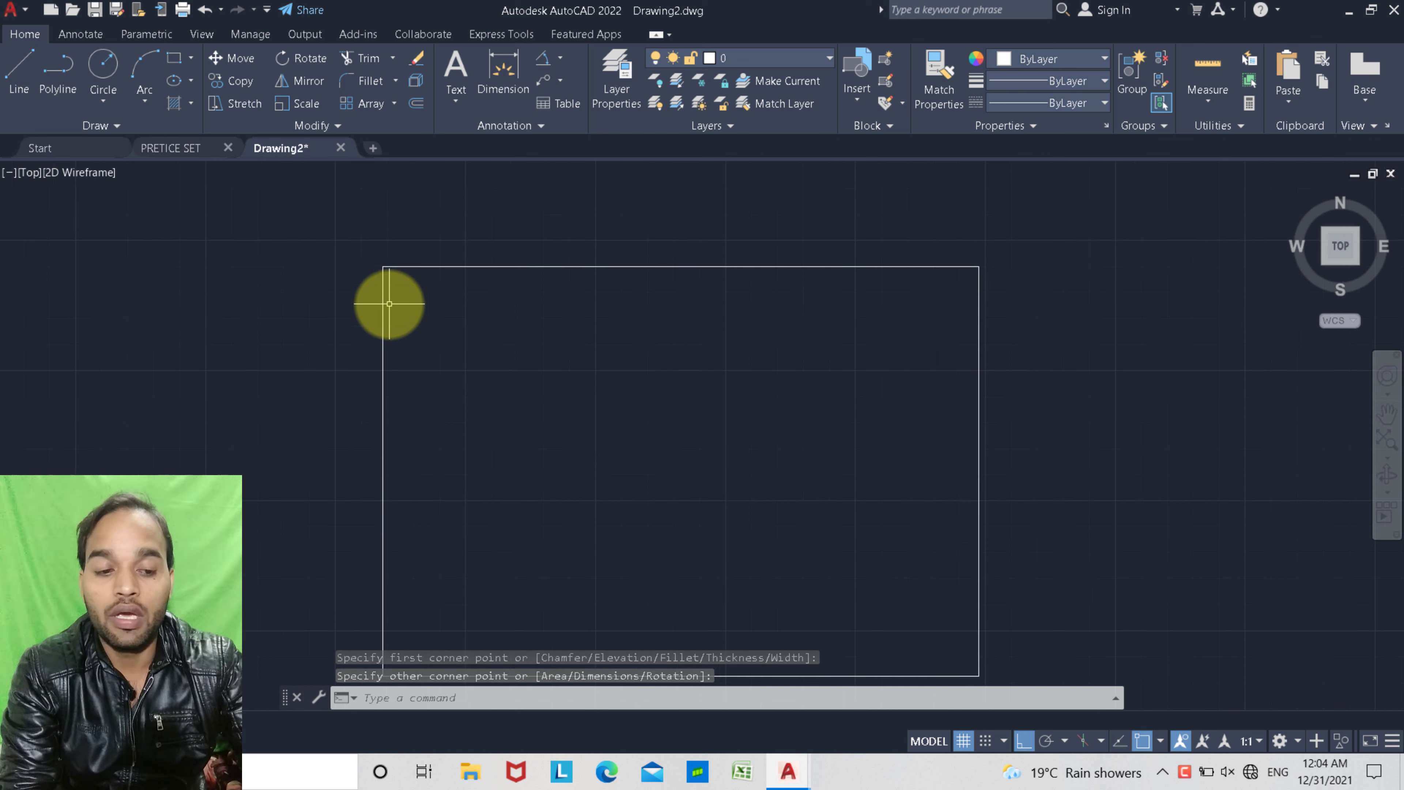
pyautogui.scroll(2, 352, 263)
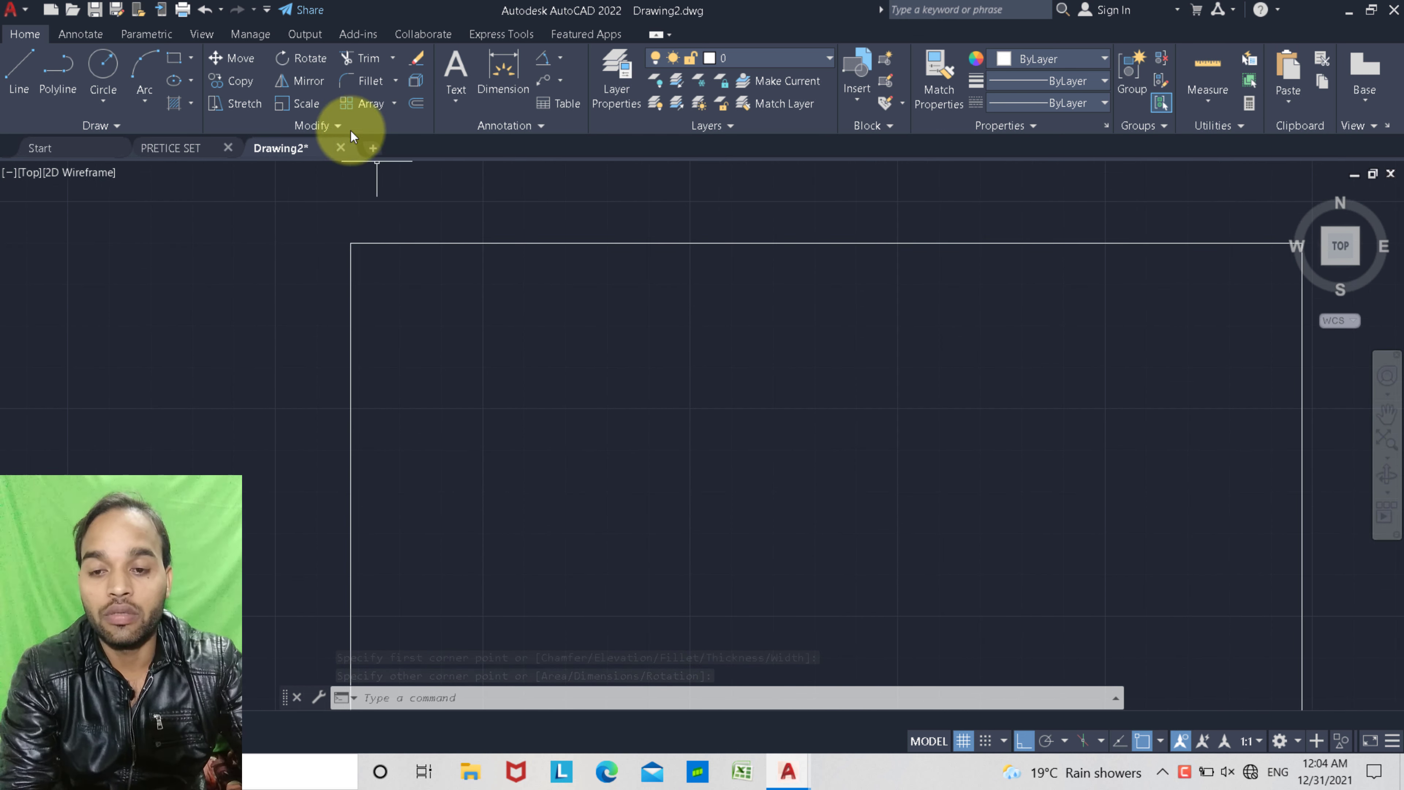
pyautogui.click(359, 82)
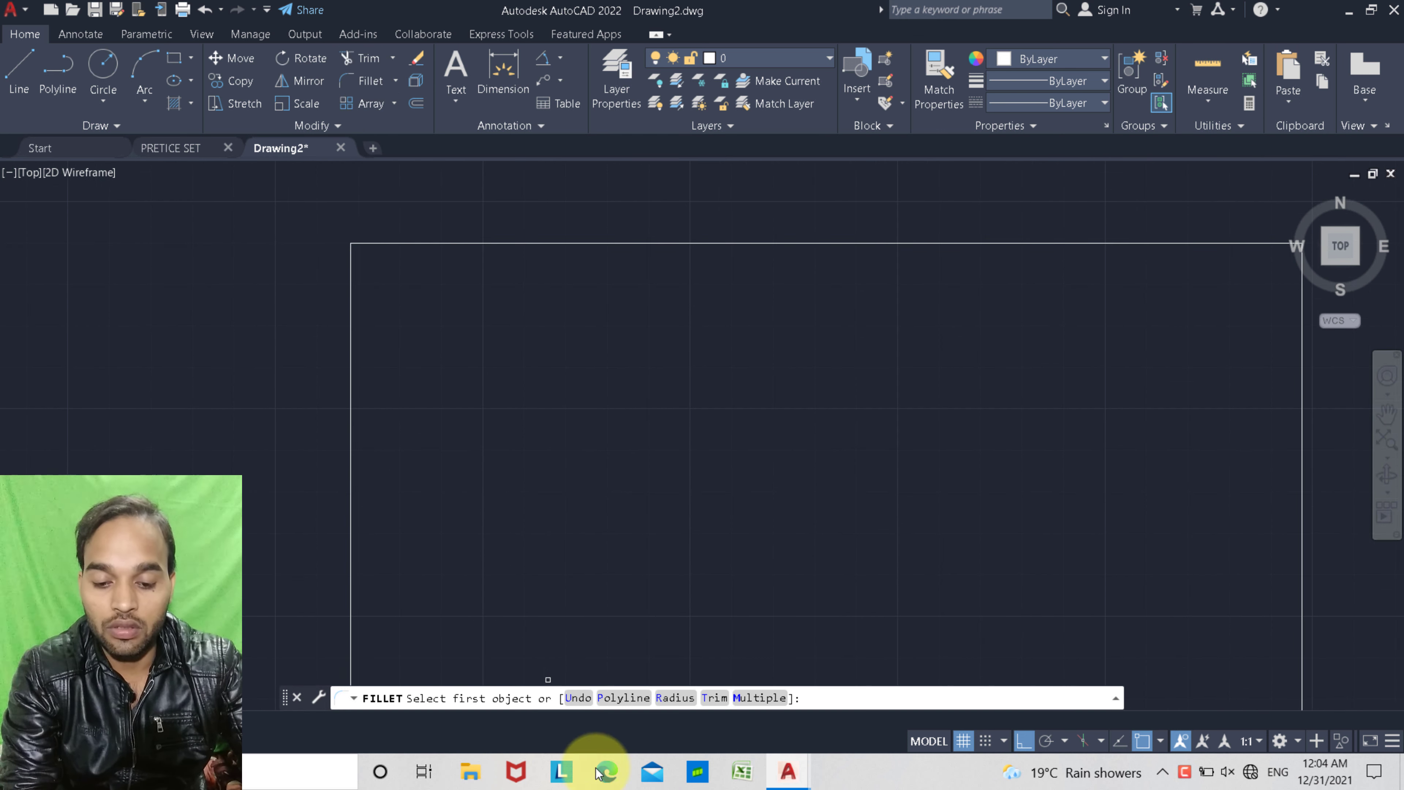
pyautogui.click(353, 350)
pyautogui.click(423, 243)
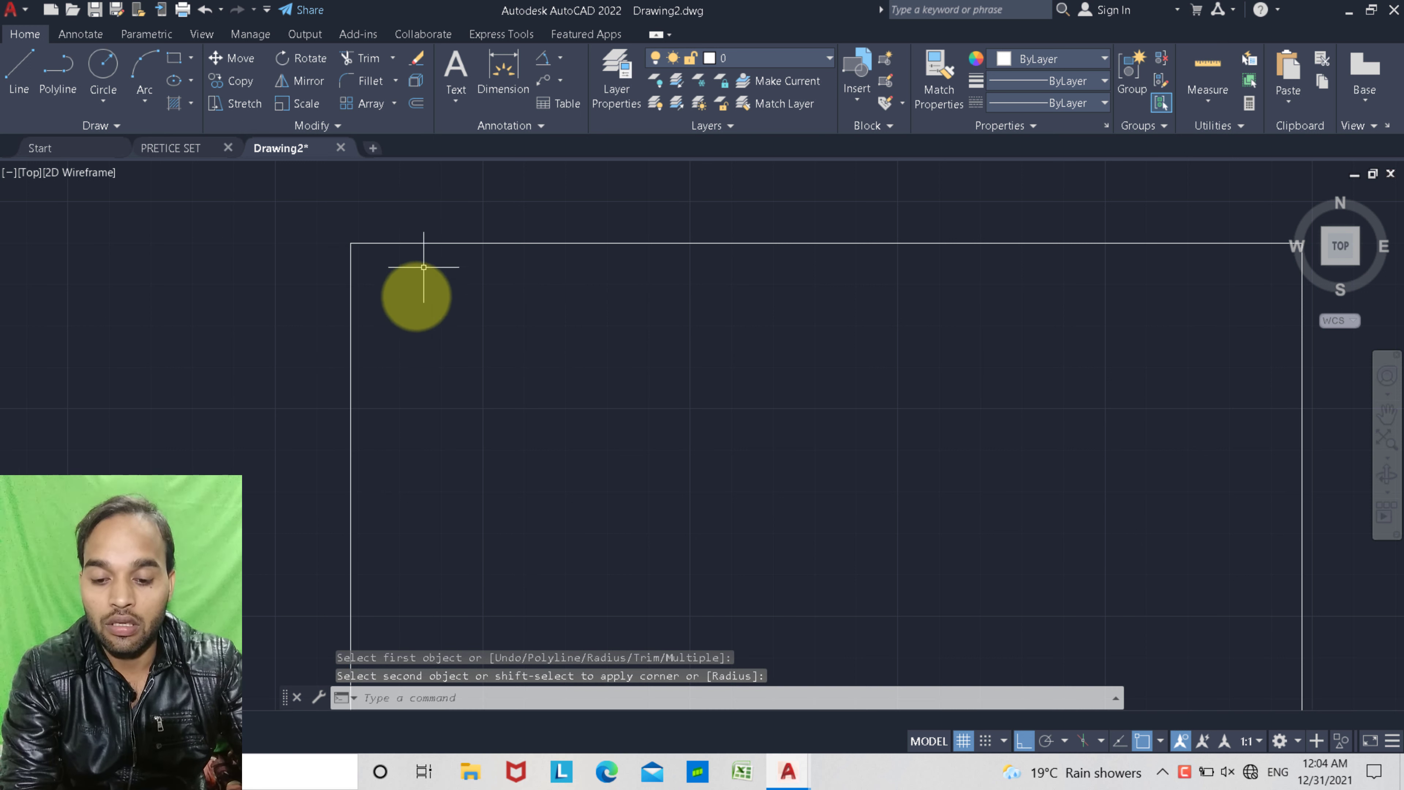
pyautogui.click(430, 401)
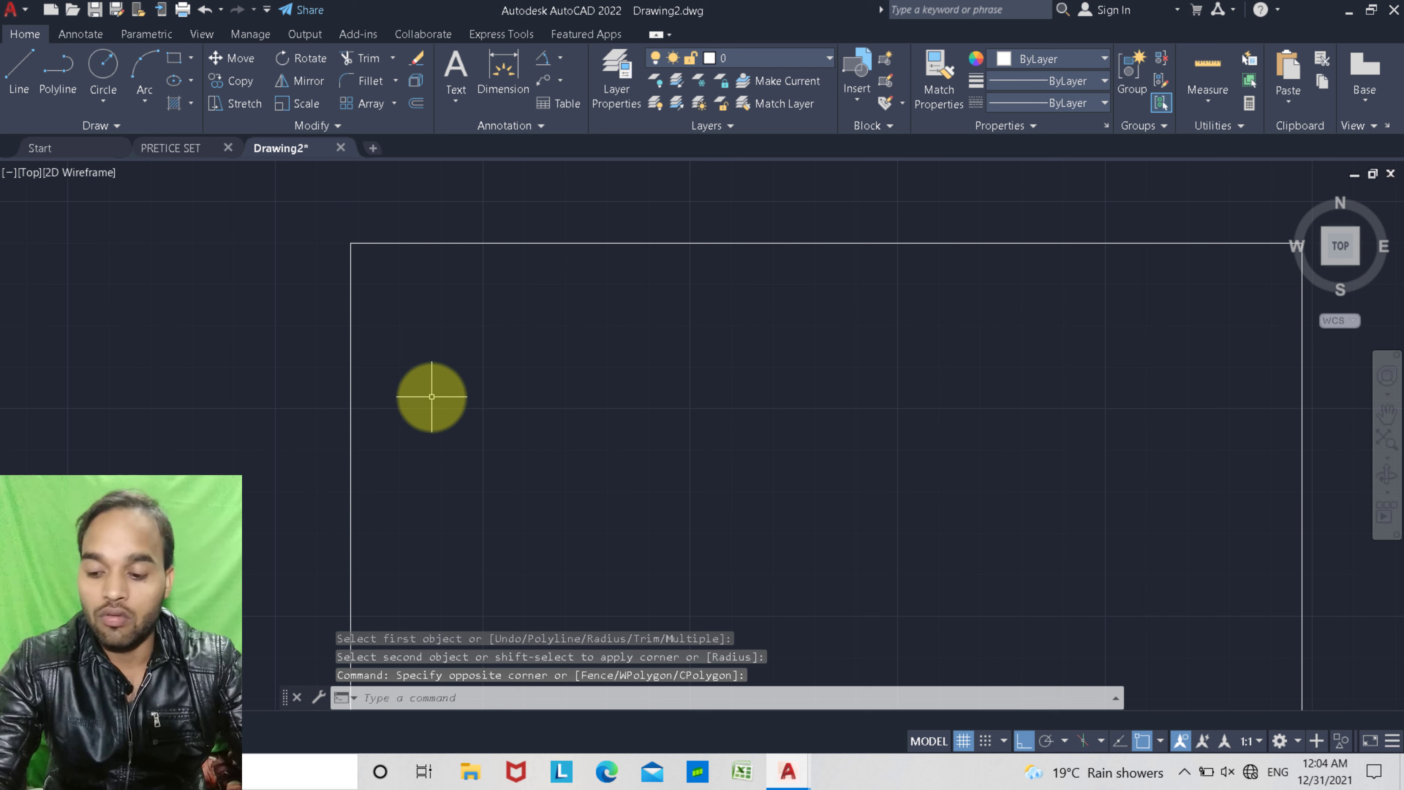
# Try to fillet the rectangle's upper-left corner with a radius of 10
pyautogui.click(359, 83)
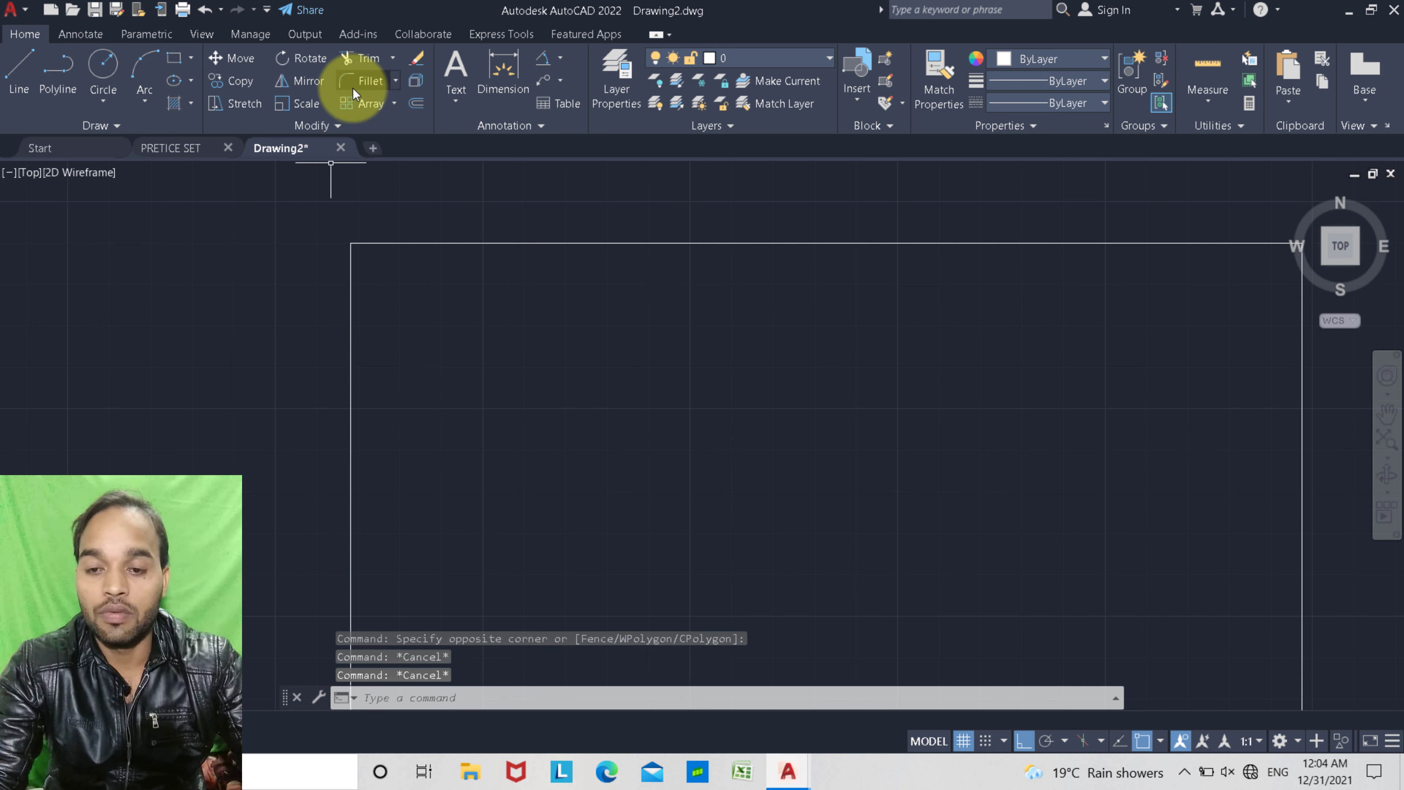
pyautogui.click(349, 310)
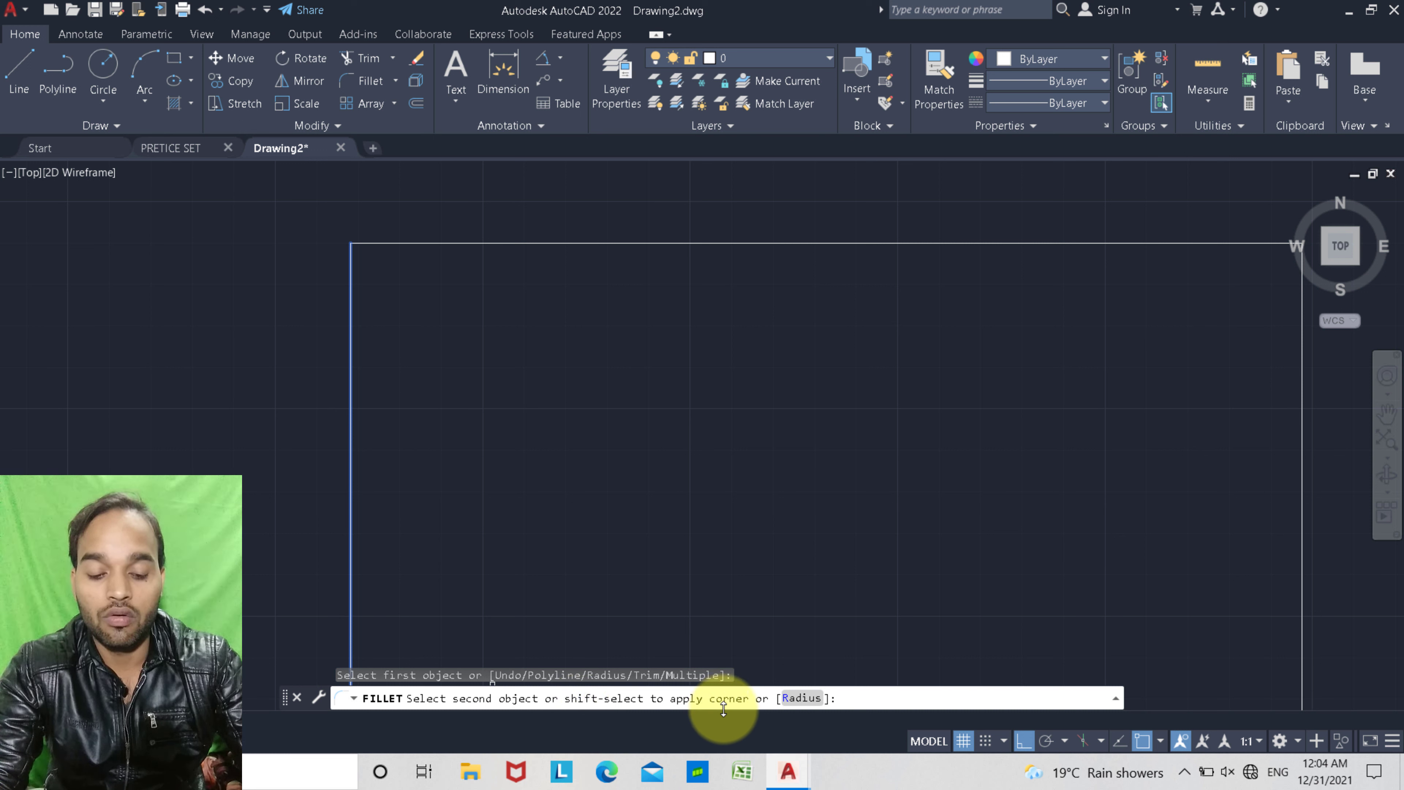
pyautogui.click(800, 700)
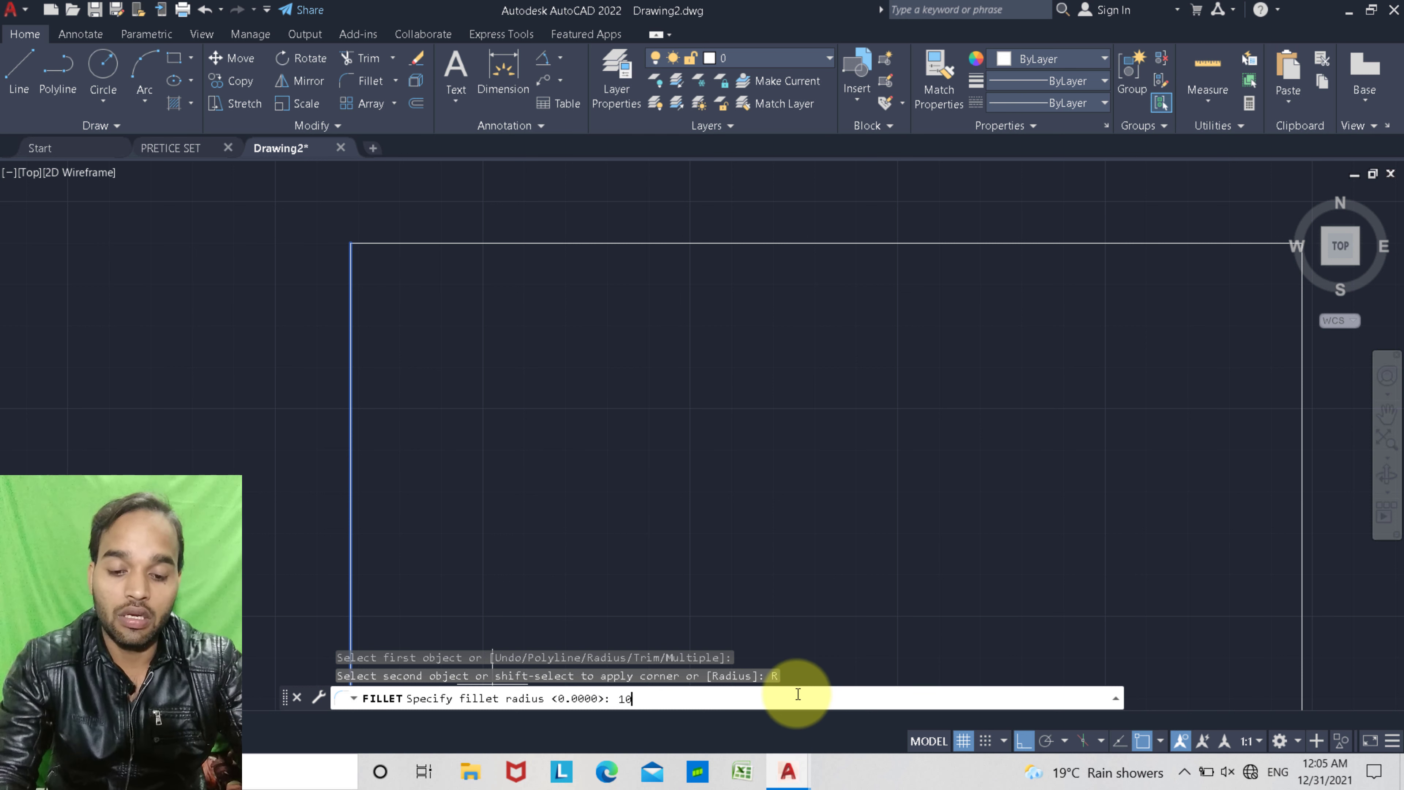
pyautogui.press('Return')
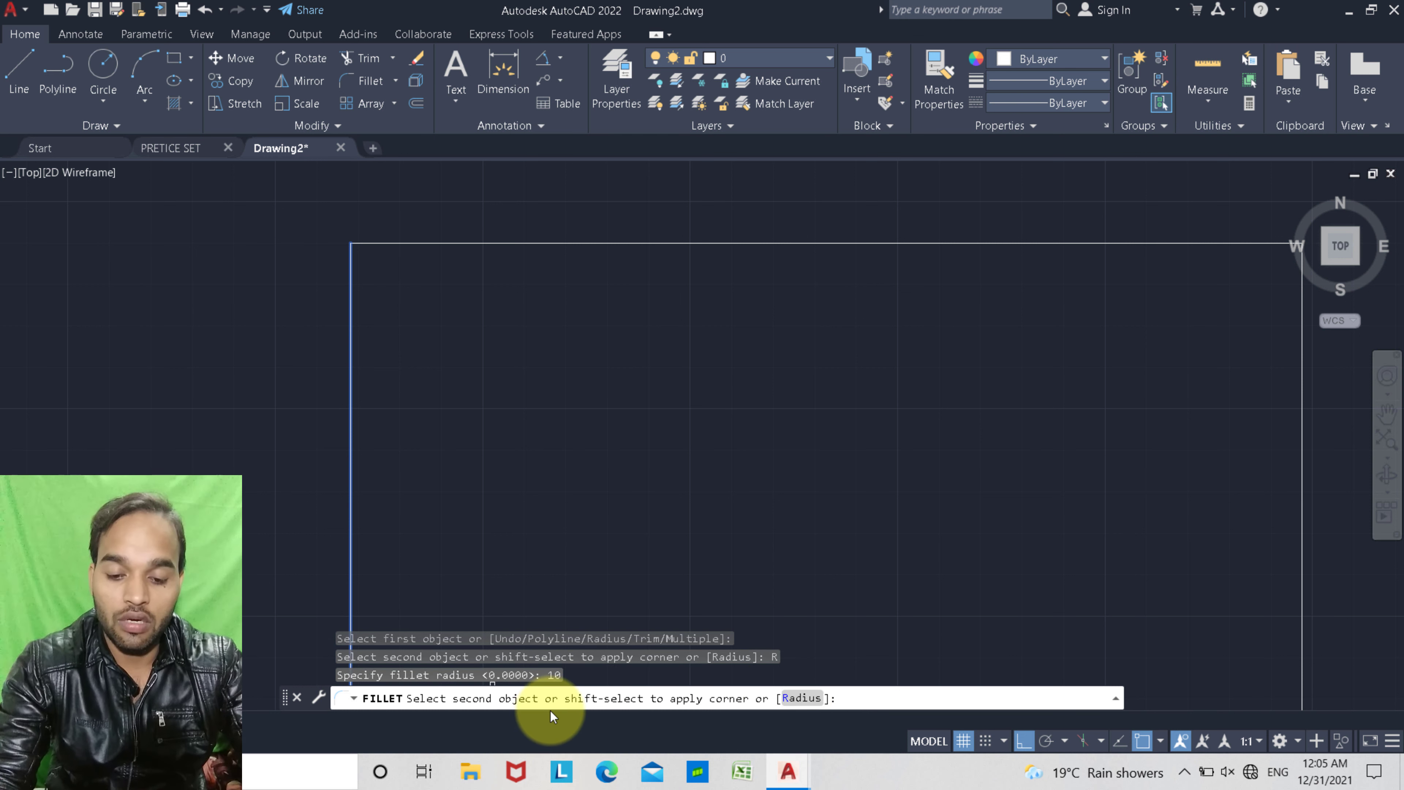
pyautogui.click(425, 244)
pyautogui.click(419, 243)
pyautogui.click(422, 248)
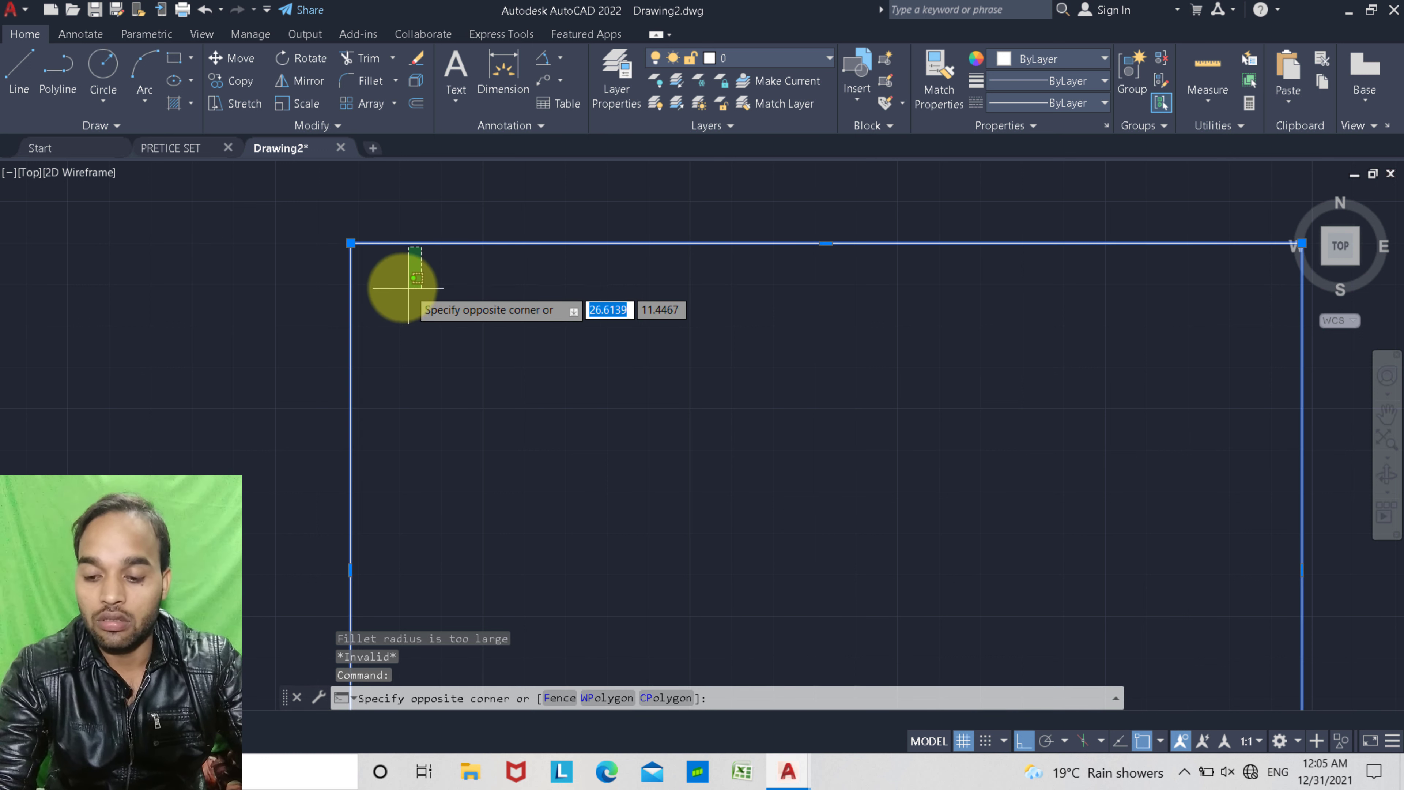
pyautogui.press('Escape')
pyautogui.press('Escape')
pyautogui.press('Escape')
# Retry the upper-left corner fillet from the rectangle's left edge to its top edge, re-entering a radius of 10
pyautogui.scroll(-2, 426, 318)
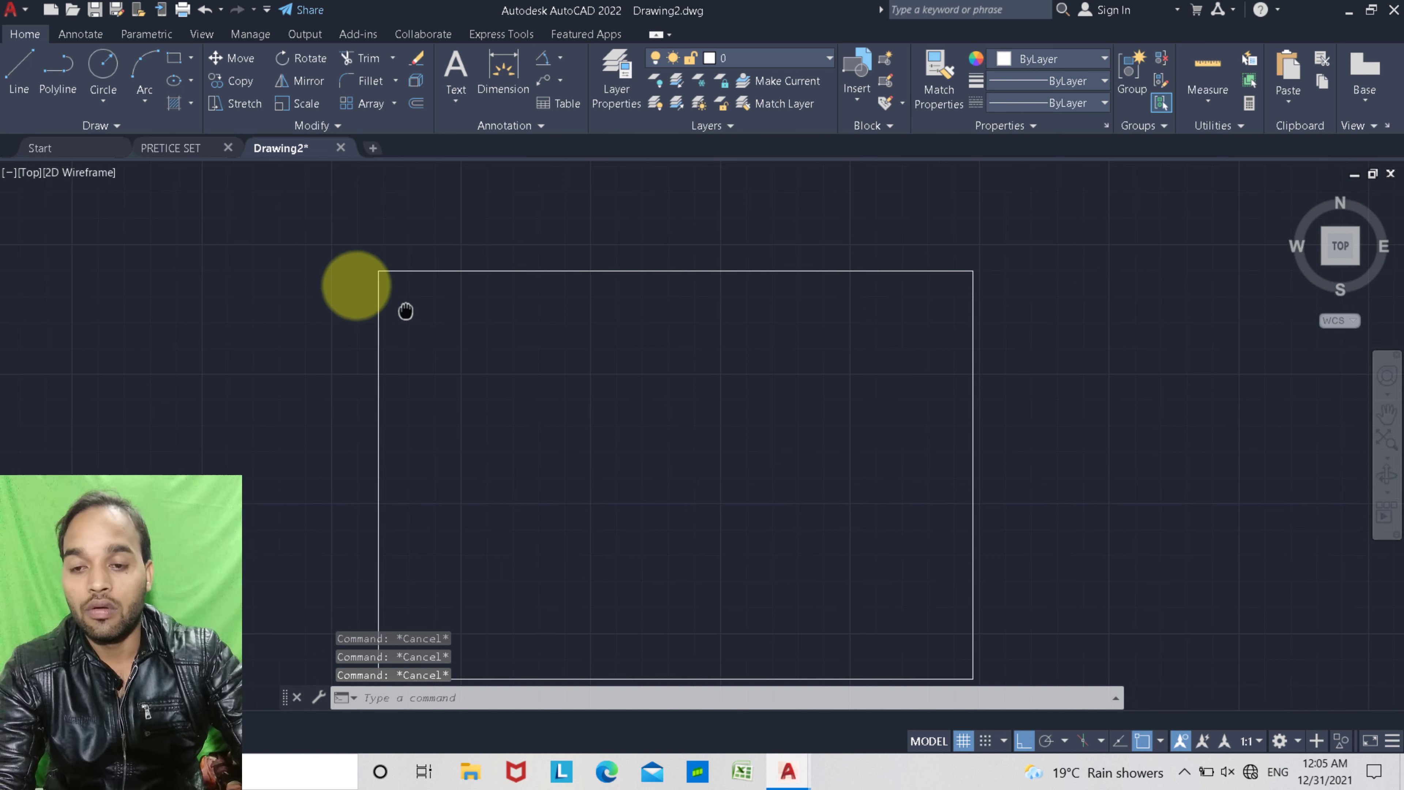
pyautogui.moveTo(406, 311); pyautogui.dragTo(347, 280, button='middle')
pyautogui.click(369, 83)
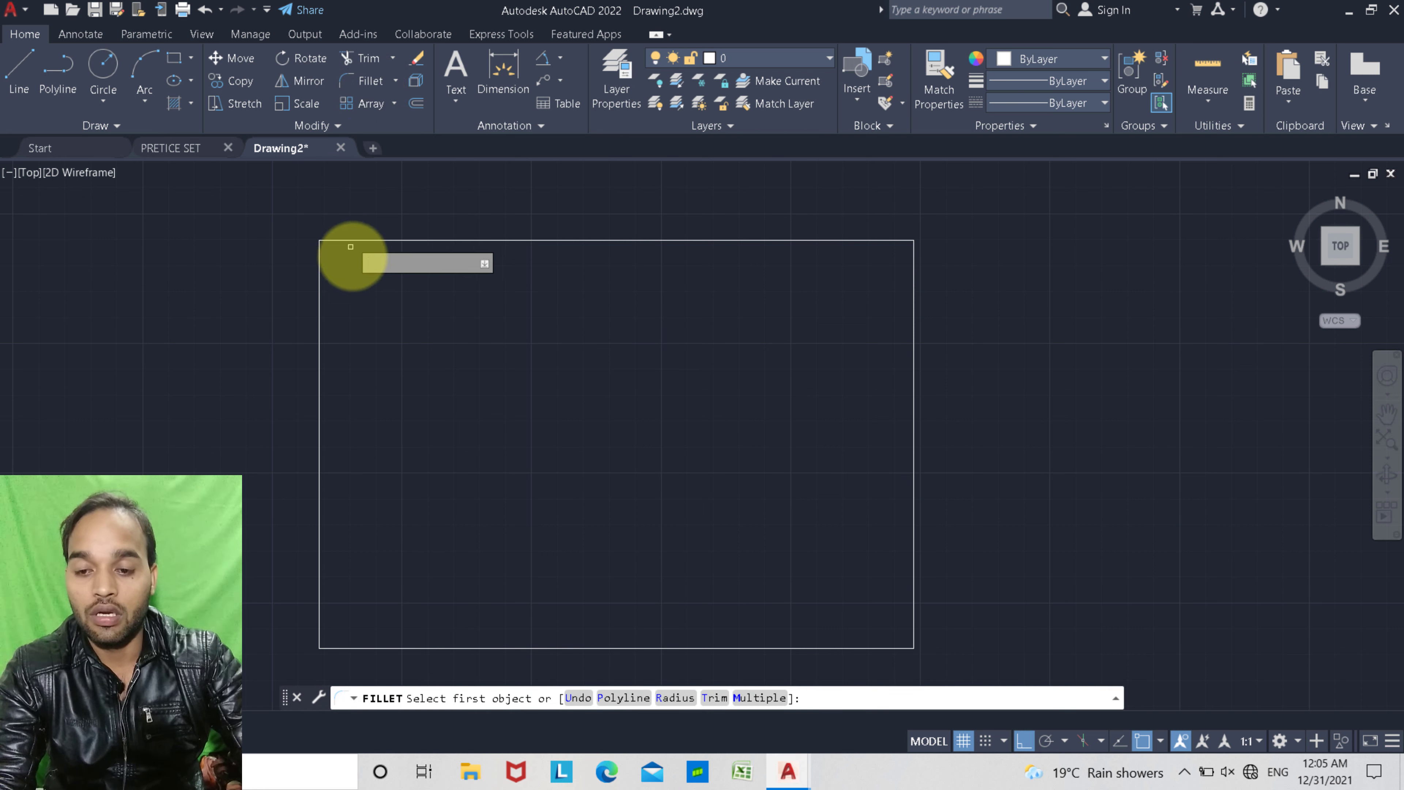
pyautogui.click(319, 297)
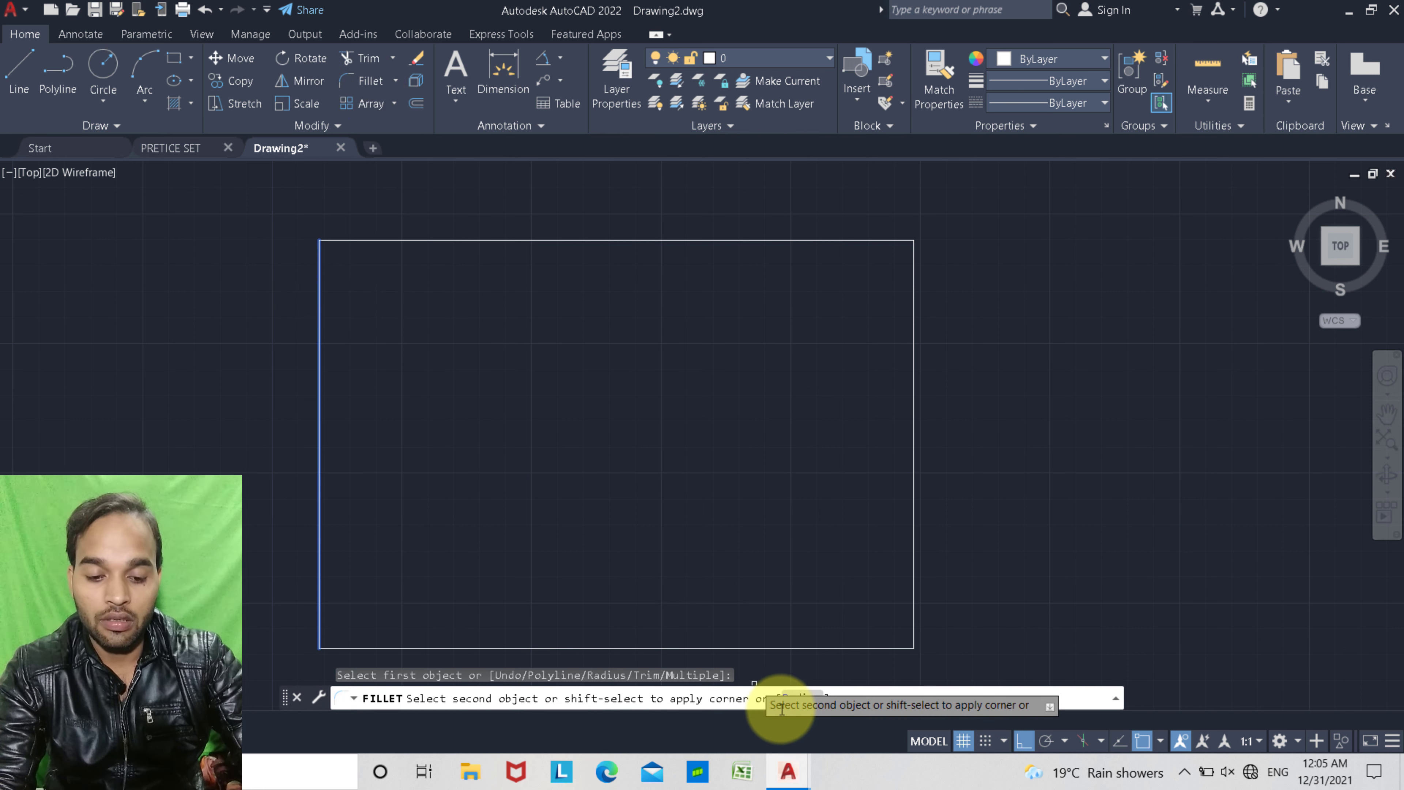
pyautogui.click(788, 700)
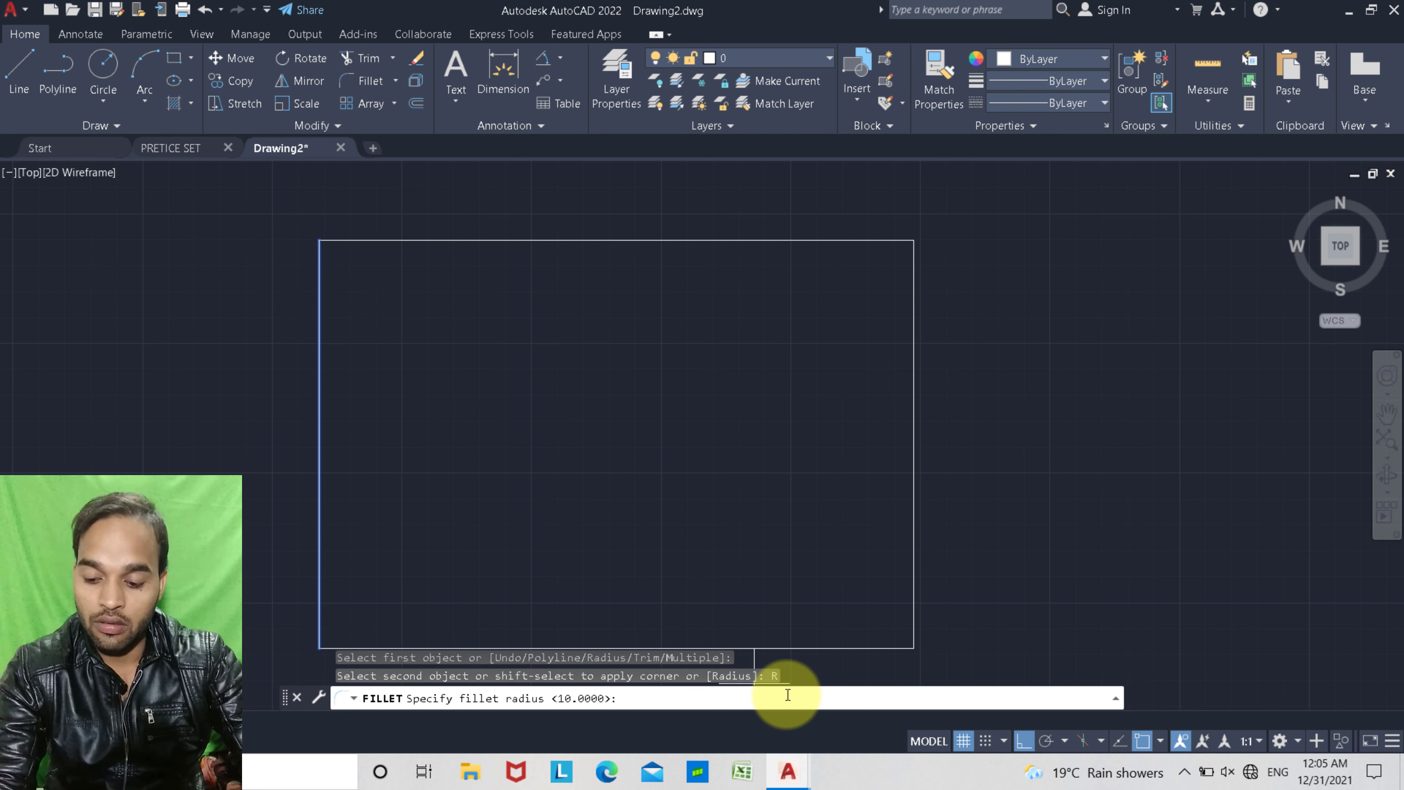
pyautogui.press('Return')
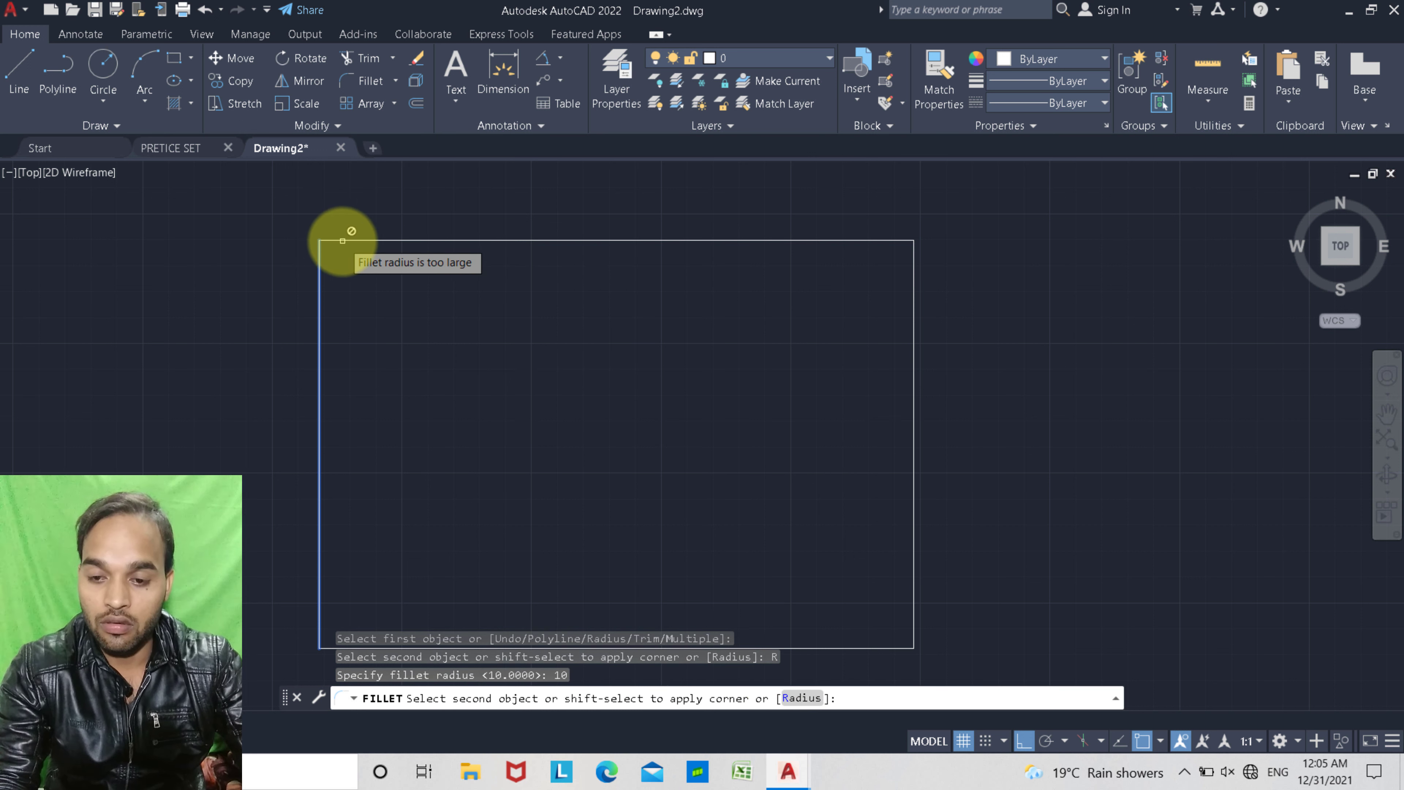
pyautogui.scroll(2, 338, 236)
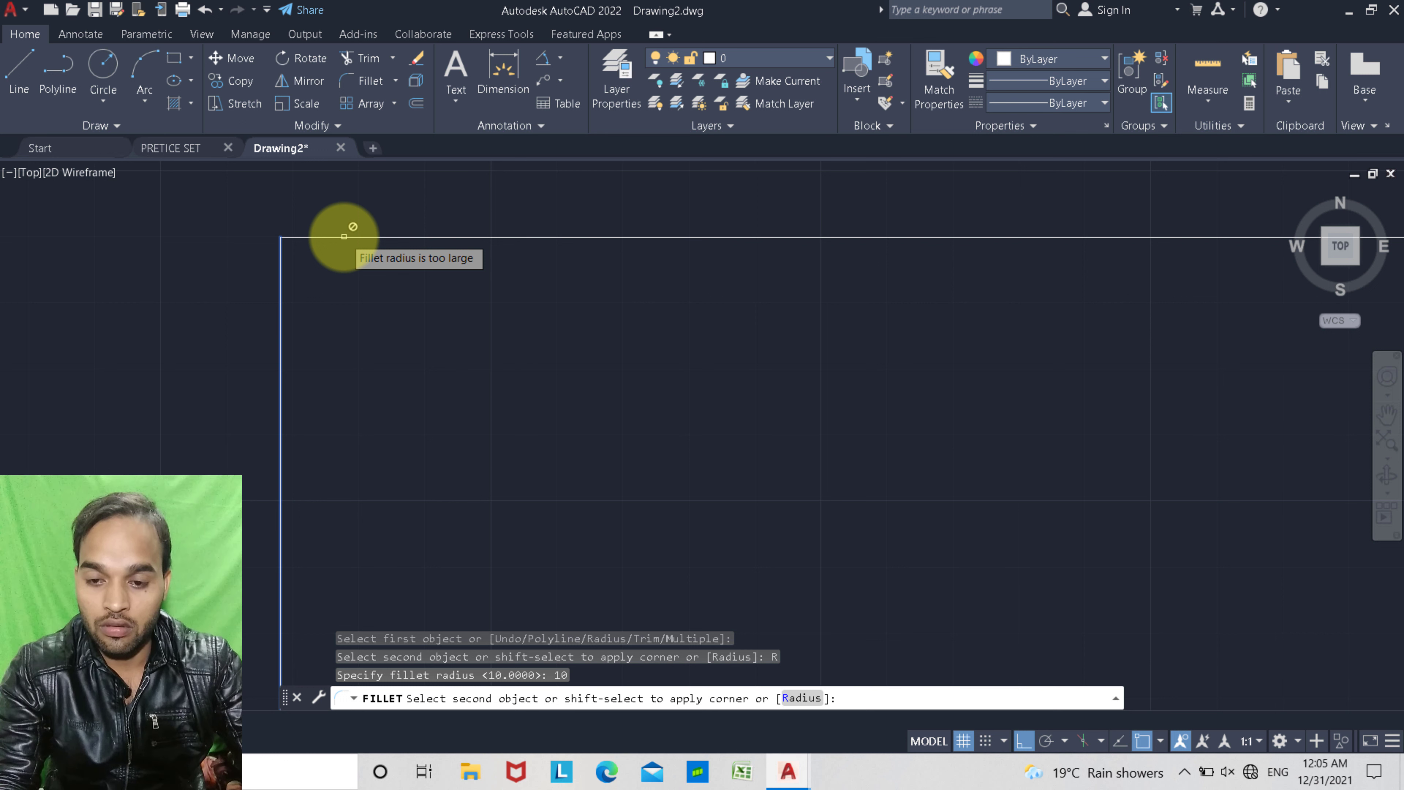
pyautogui.click(344, 237)
pyautogui.scroll(-2, 370, 398)
pyautogui.press('Escape')
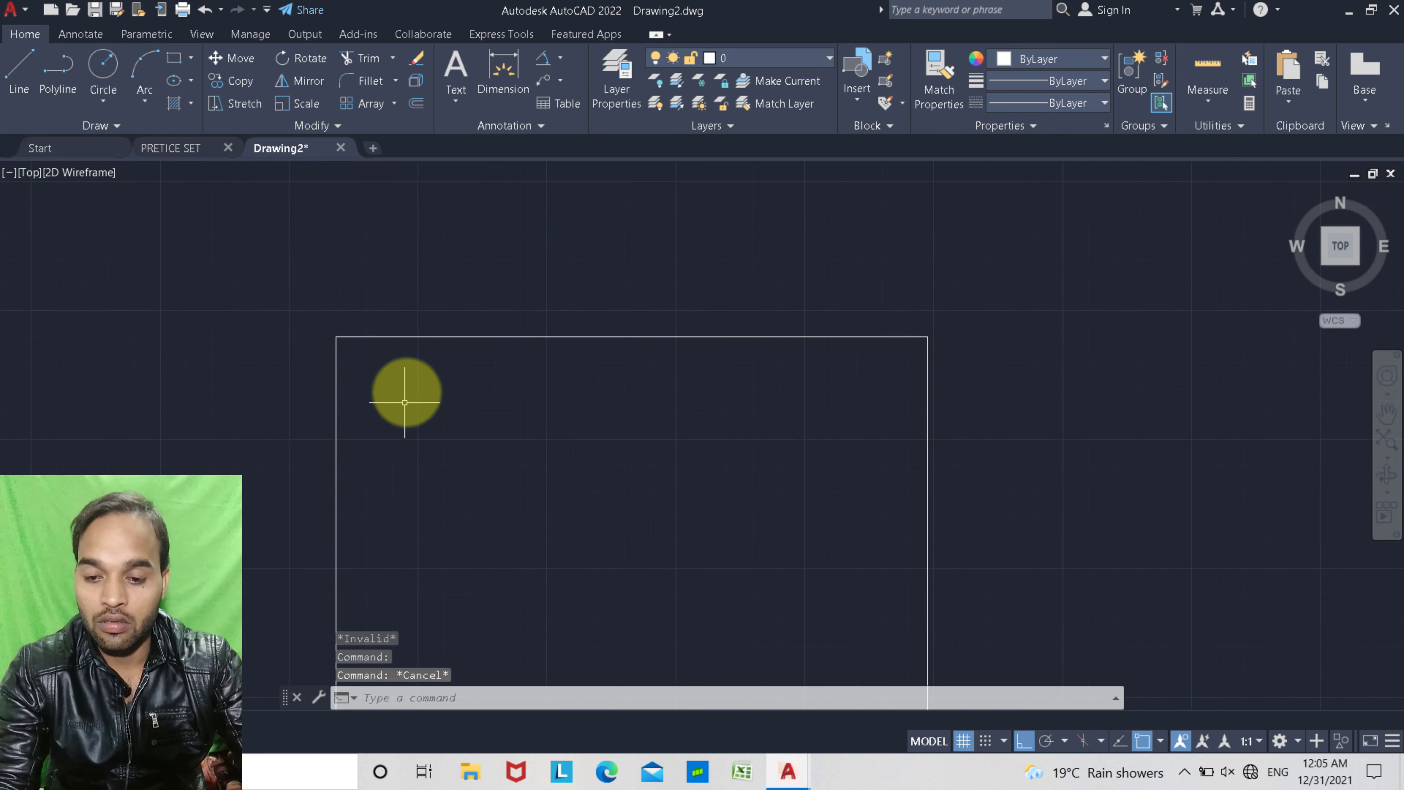
# Erase the rectangle from the drawing
pyautogui.scroll(-3, 387, 354)
pyautogui.click(321, 299)
pyautogui.click(640, 502)
pyautogui.rightClick(597, 280)
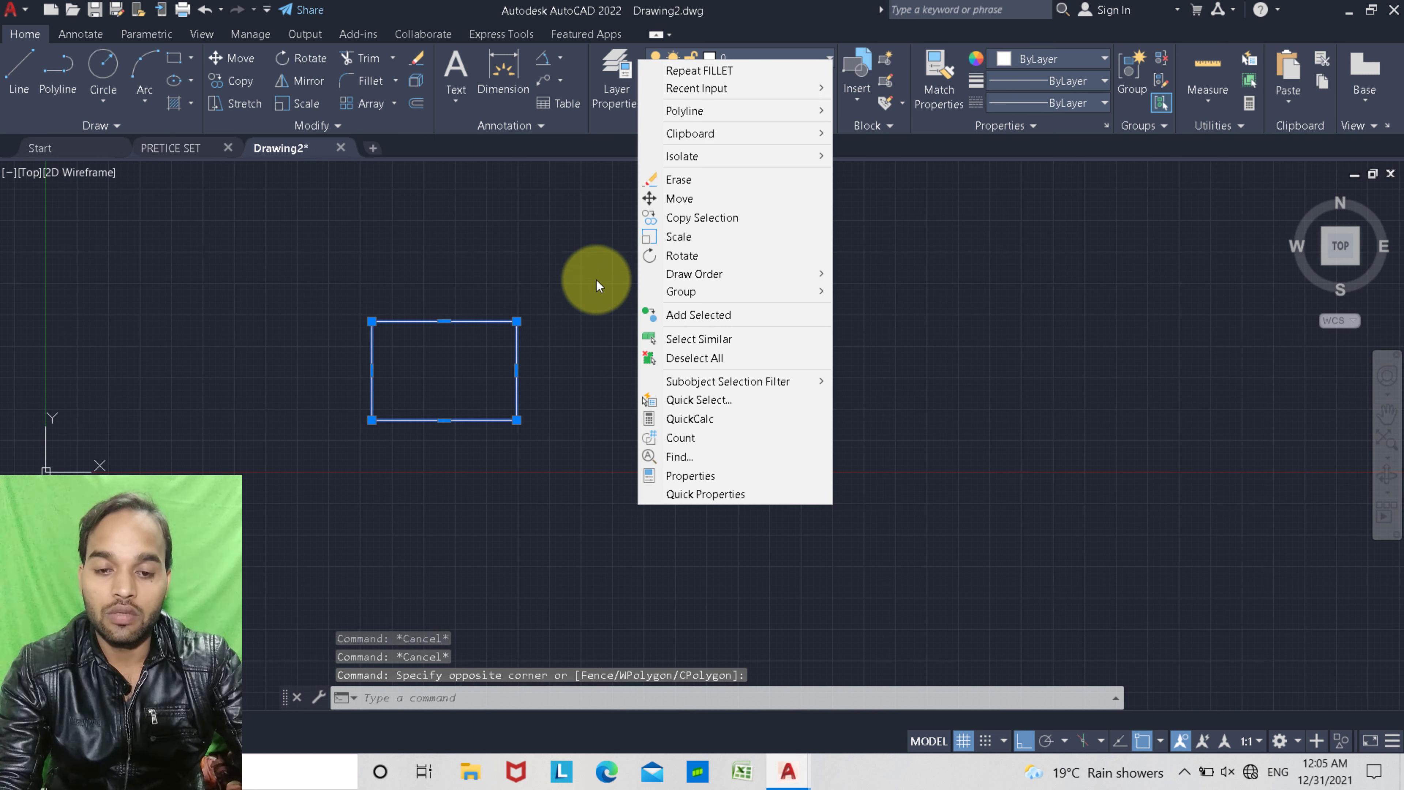
pyautogui.click(688, 182)
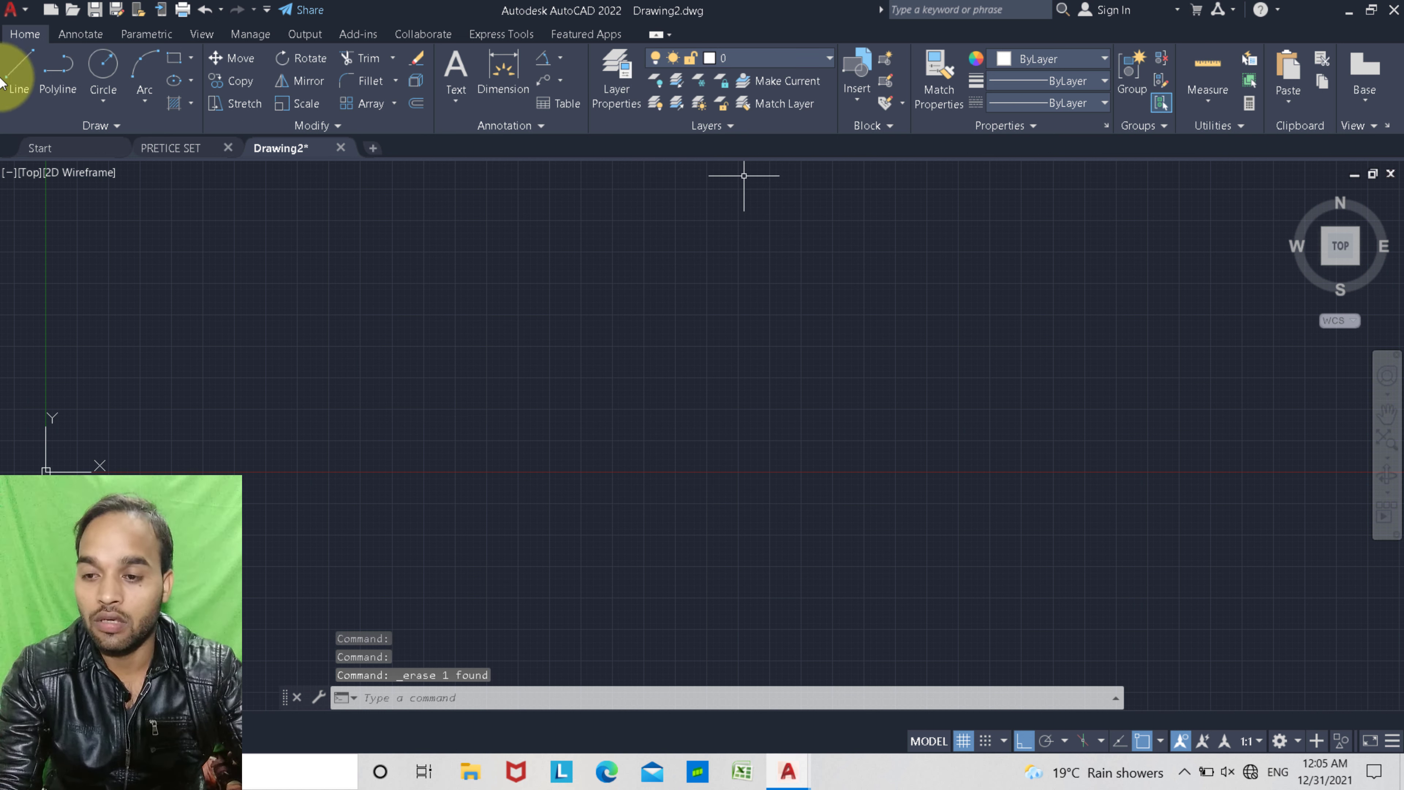
# Draw a single long horizontal line above the X axis
pyautogui.click(514, 342)
pyautogui.click(796, 331)
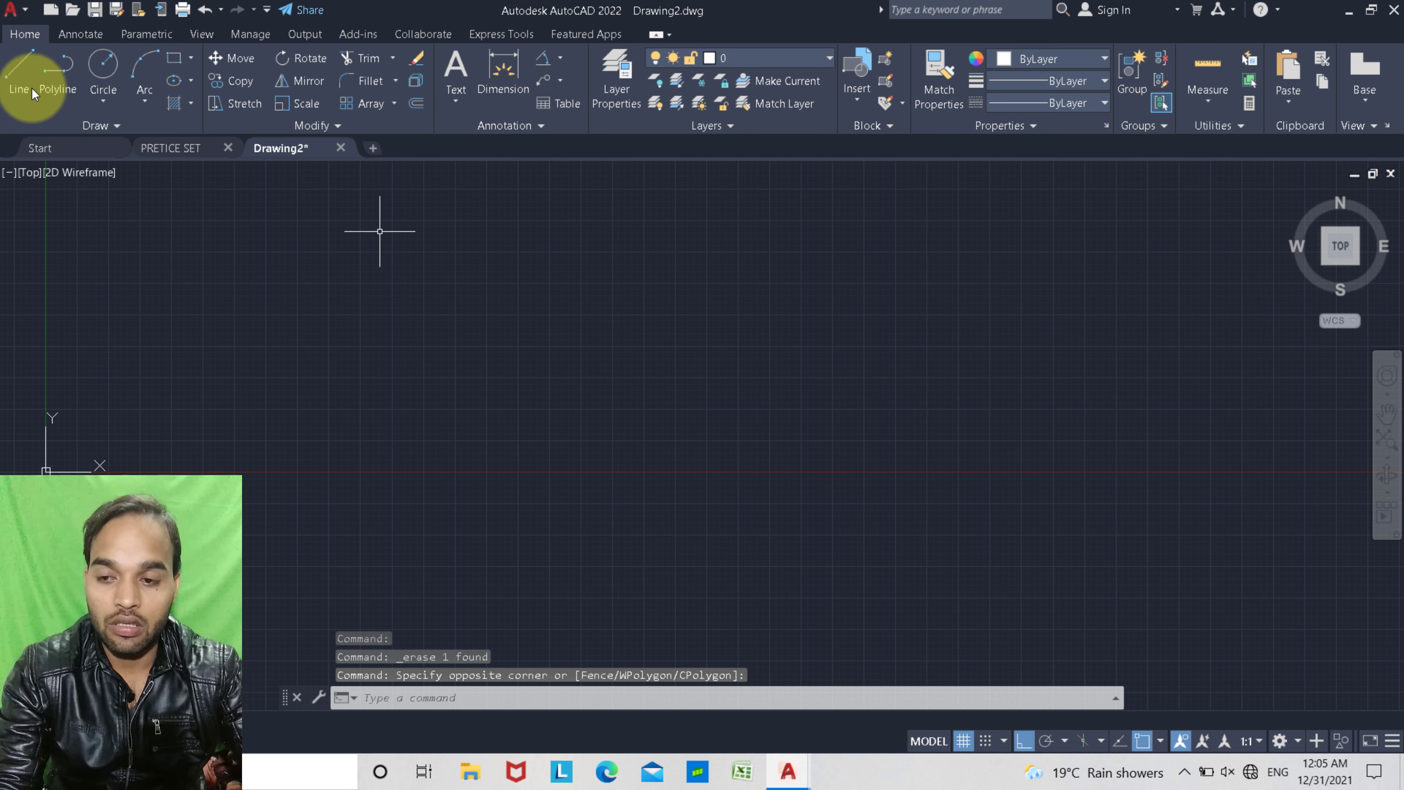
pyautogui.click(21, 83)
pyautogui.click(323, 298)
pyautogui.click(754, 298)
pyautogui.press('Escape')
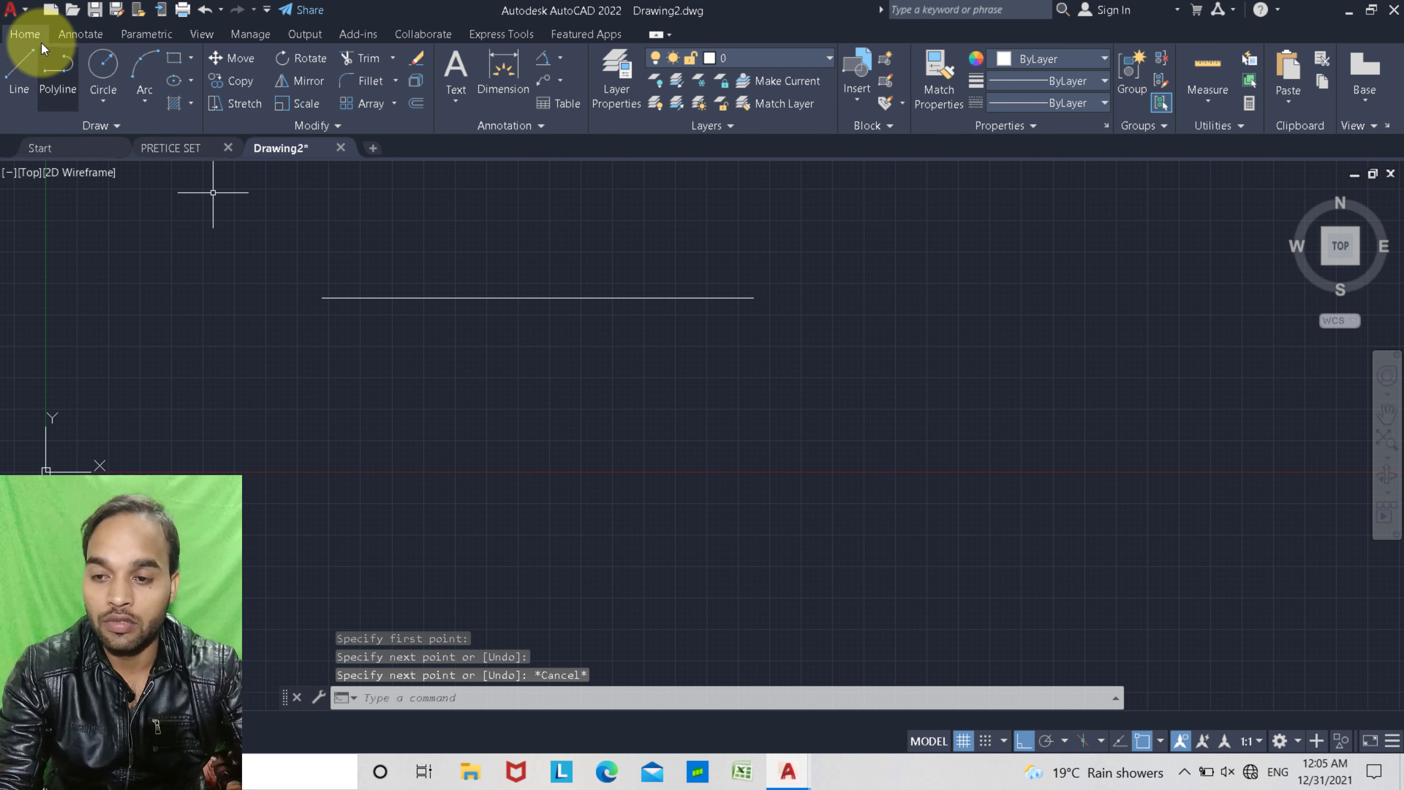
# Draw a circle centred just above the left half of the horizontal line, overlapping the line
pyautogui.click(128, 83)
pyautogui.click(105, 73)
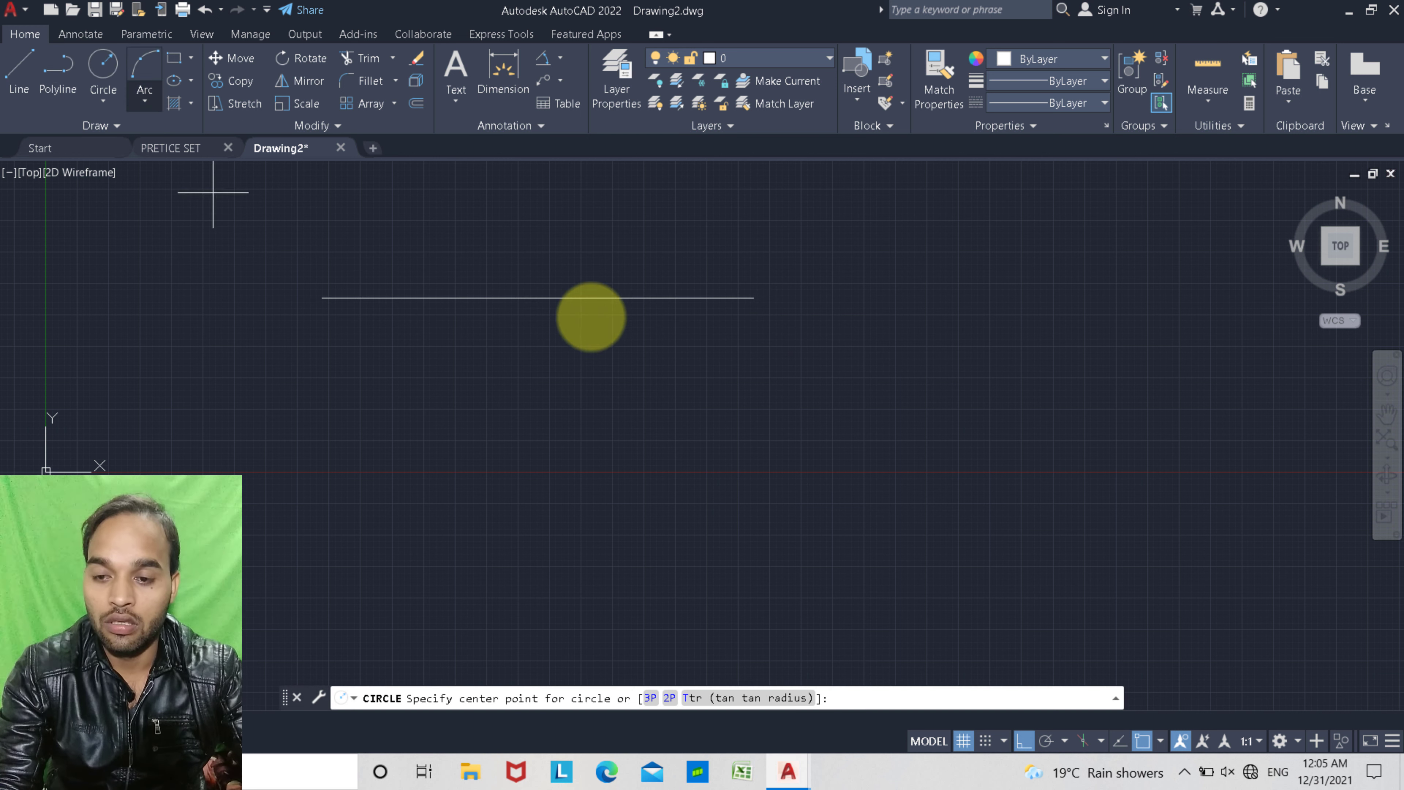
pyautogui.click(441, 274)
pyautogui.press('Escape')
# Fillet the horizontal line near its left end to the left side of the circle with a radius of 10
pyautogui.scroll(4, 402, 314)
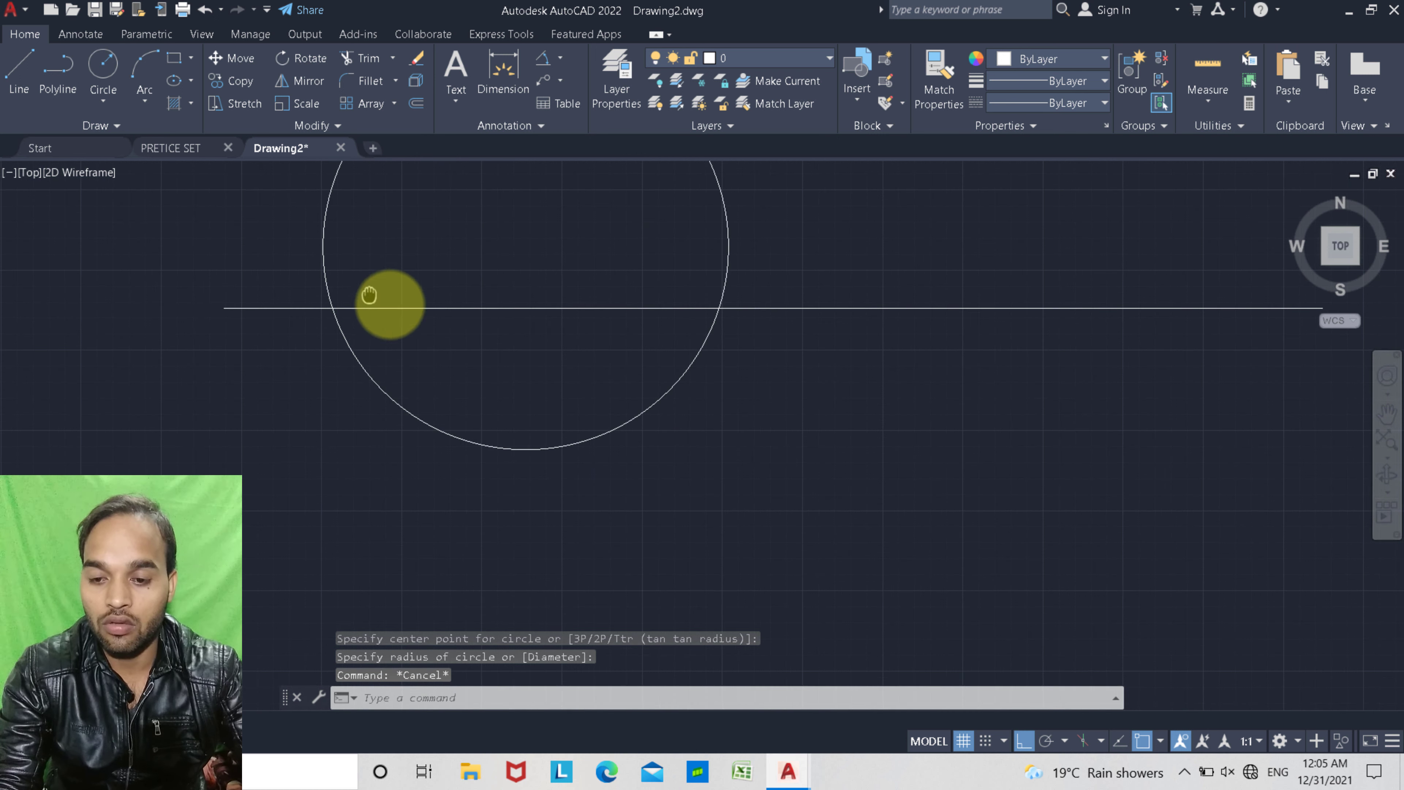
pyautogui.click(380, 83)
pyautogui.click(380, 359)
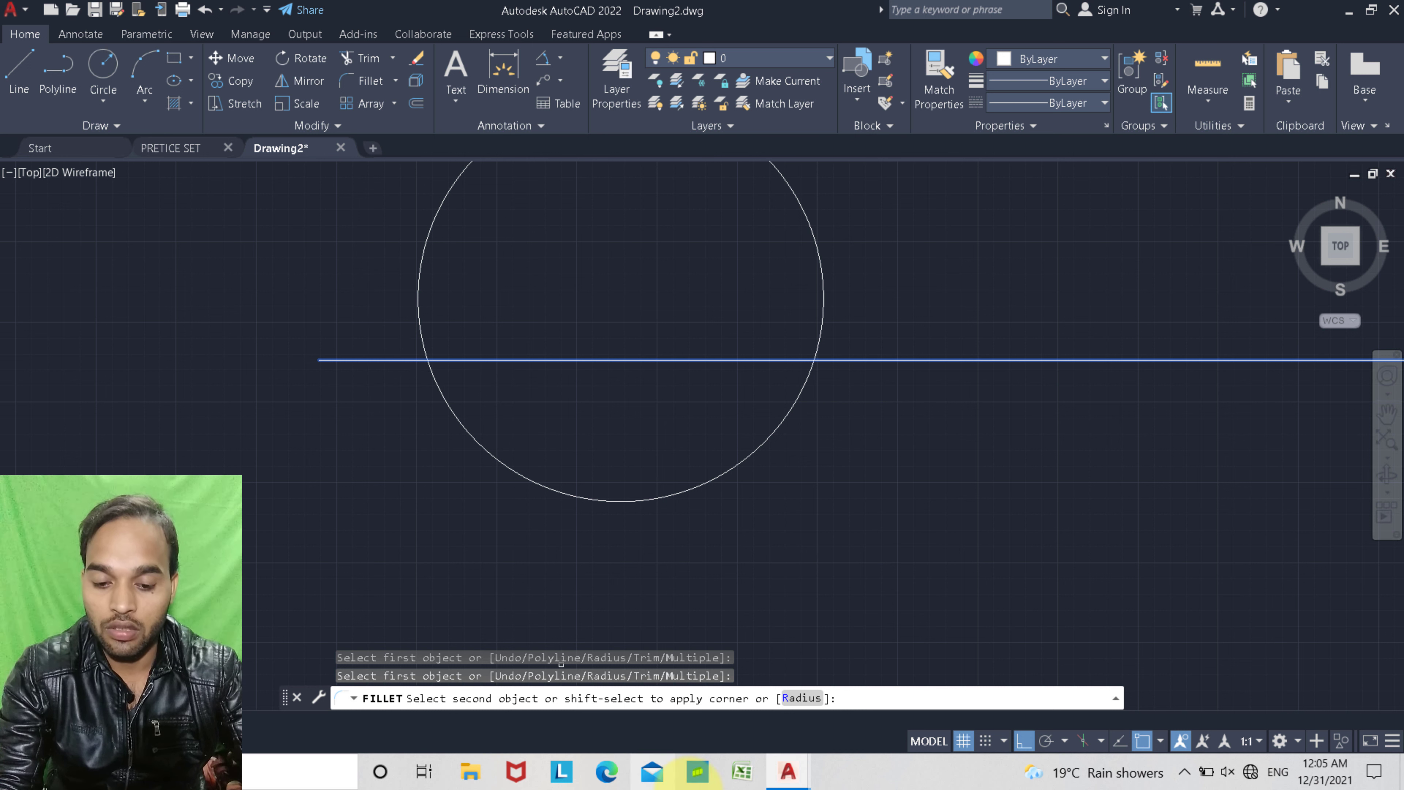
pyautogui.click(801, 698)
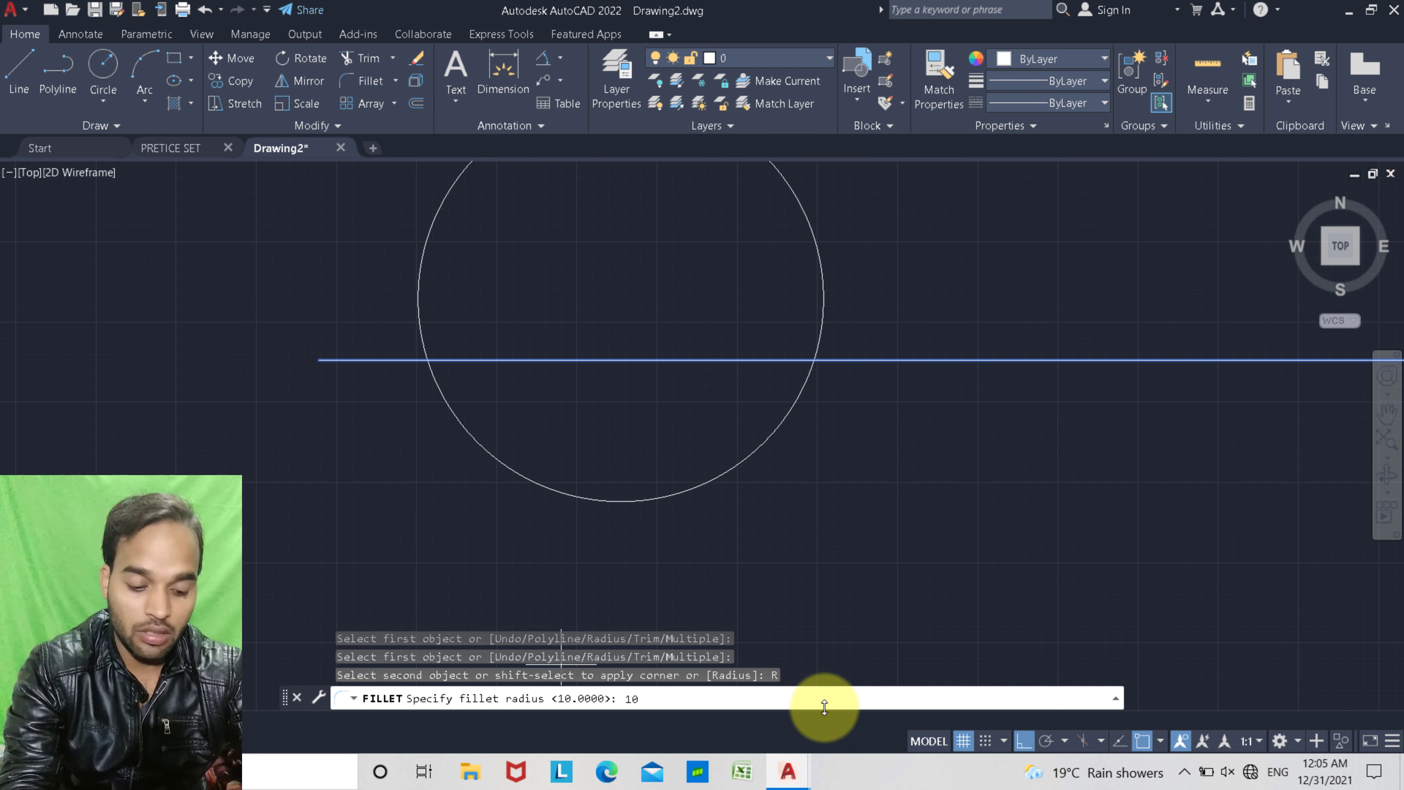
pyautogui.press('Return')
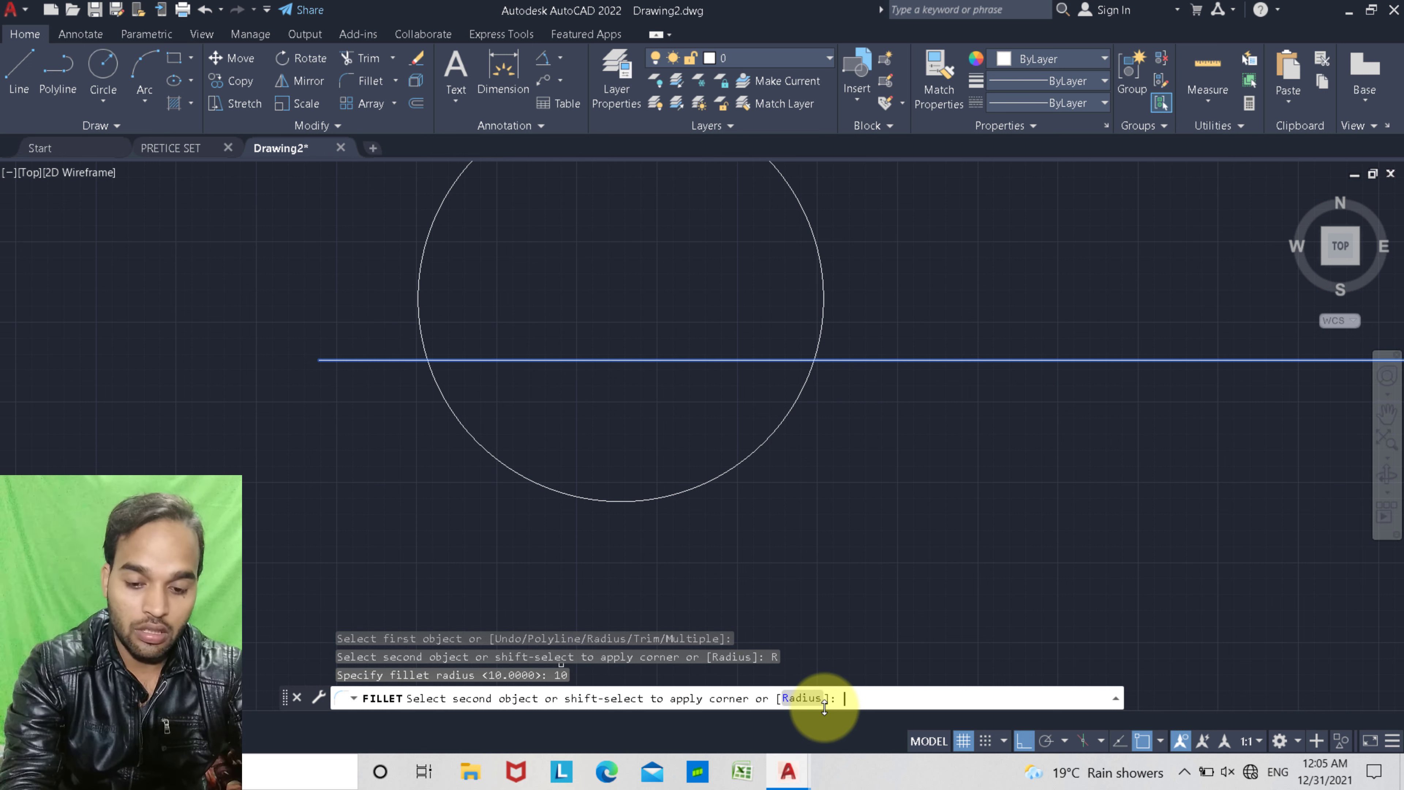
pyautogui.click(416, 307)
pyautogui.scroll(-2, 423, 351)
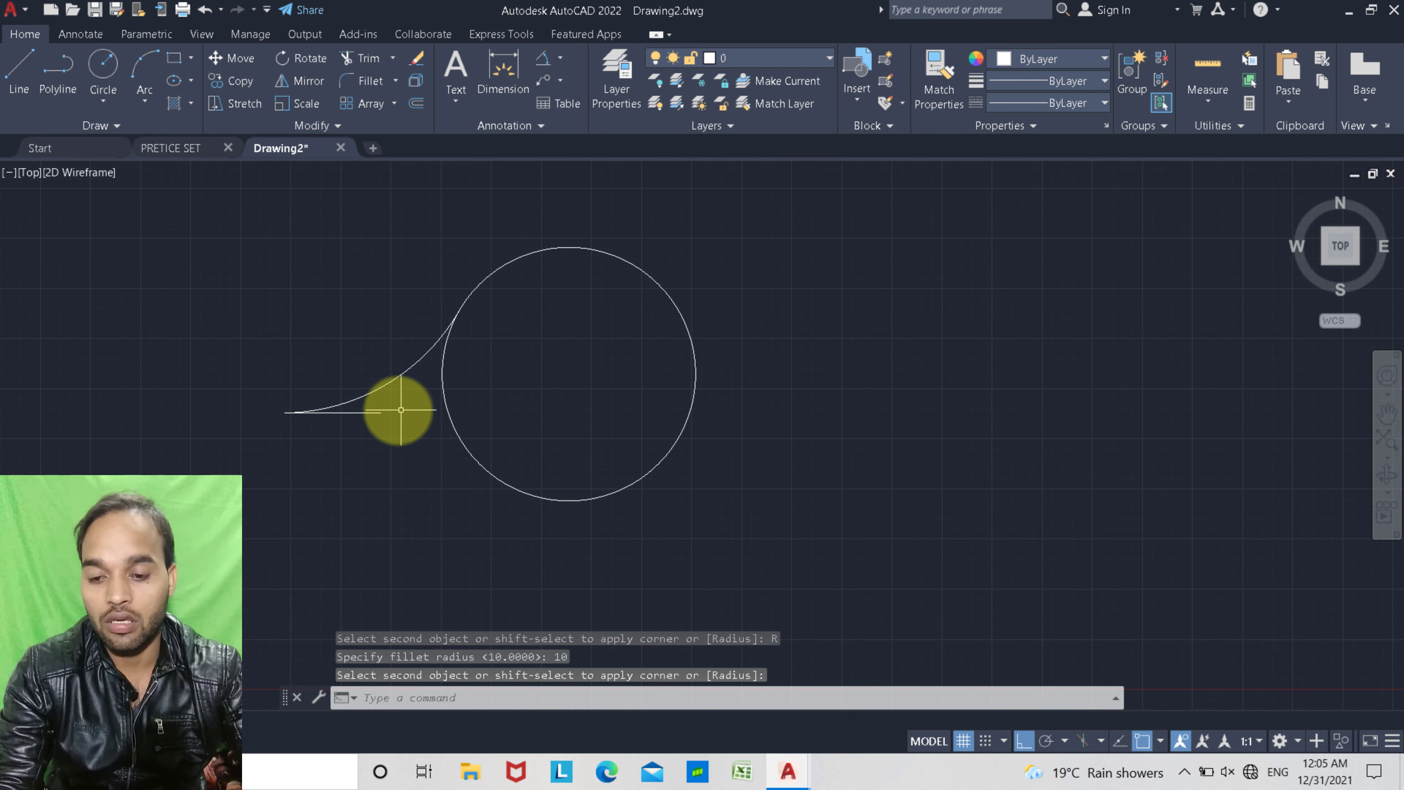
pyautogui.scroll(2, 387, 410)
pyautogui.scroll(-2, 392, 360)
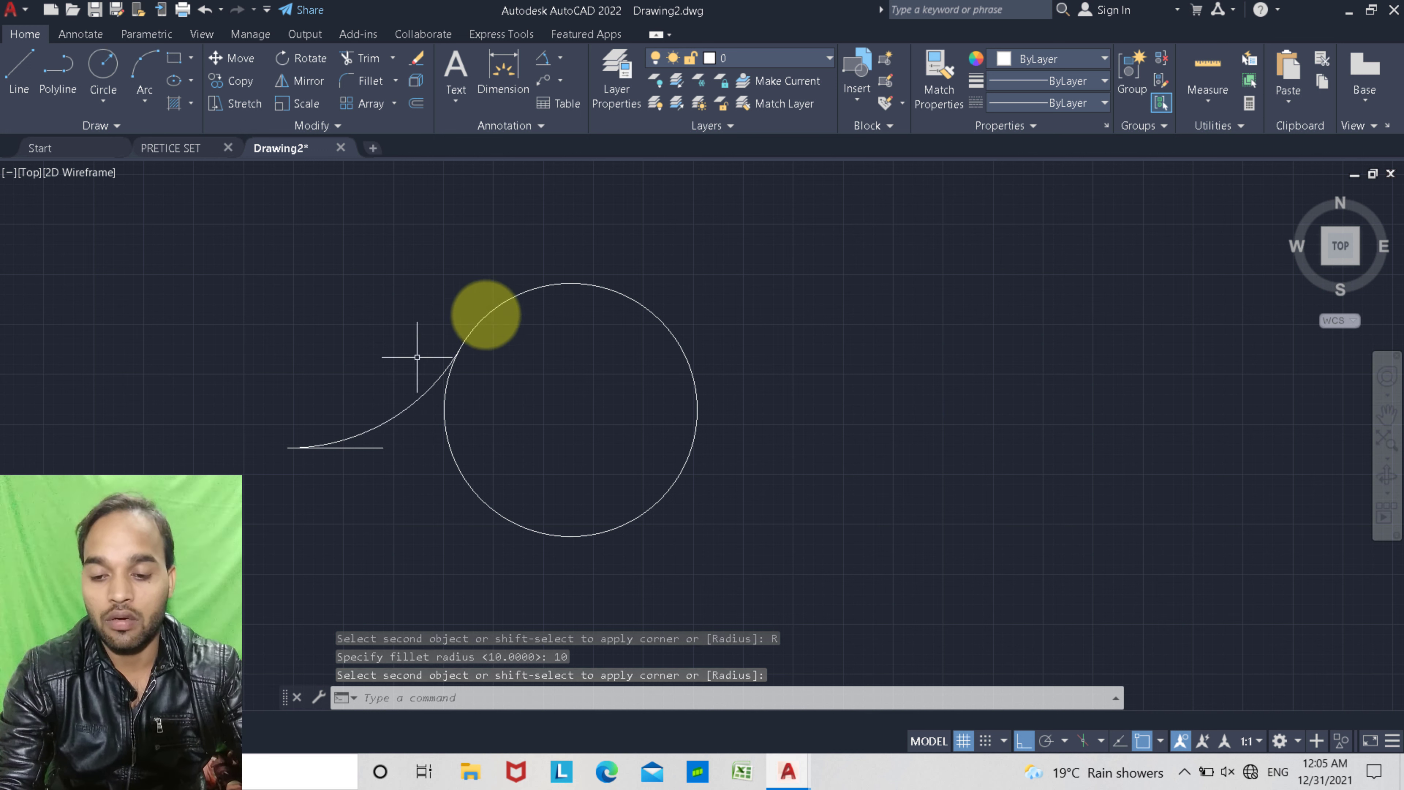
pyautogui.press('Escape')
pyautogui.press('Escape')
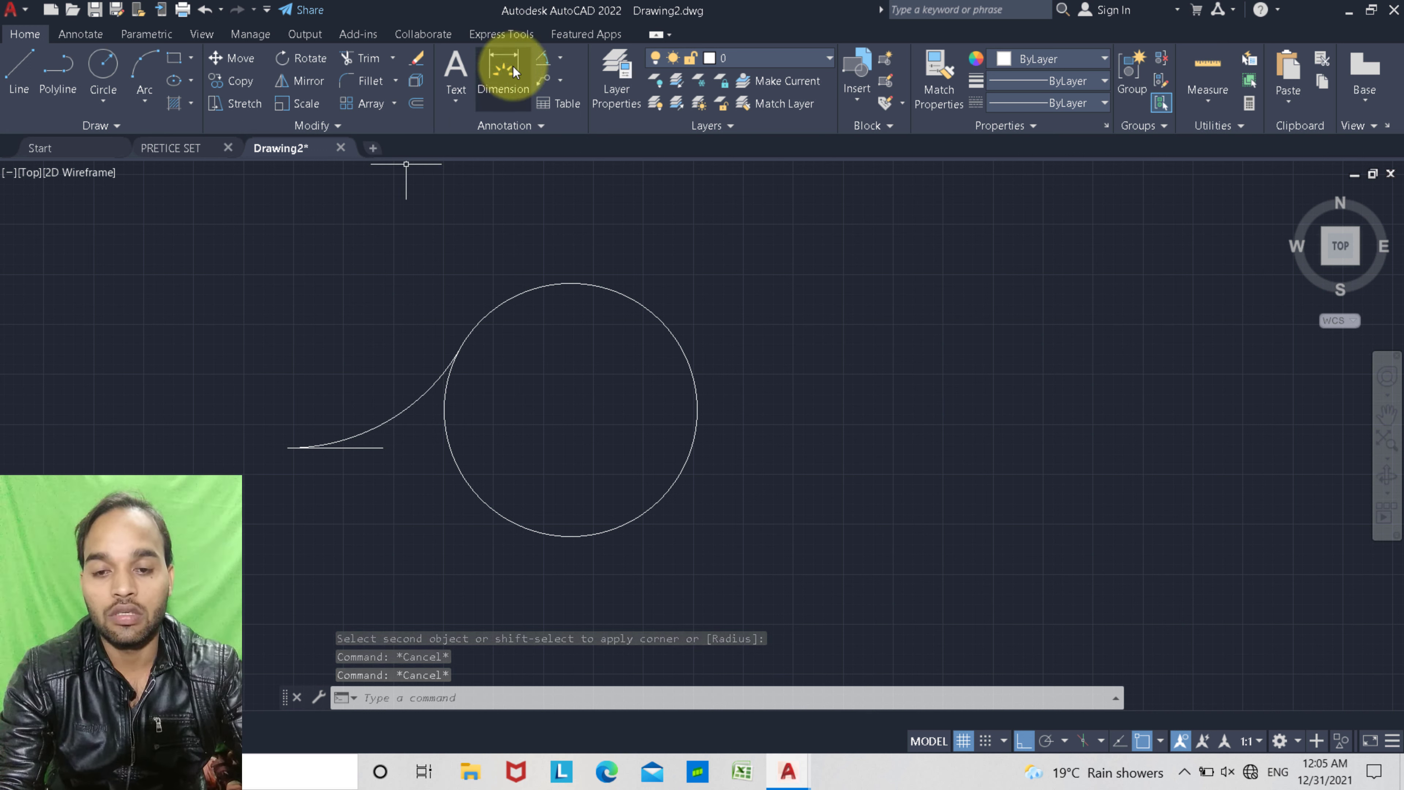
# Add a radius dimension to the fillet arc between the line and the circle, placing its text above and to the left of the arc
pyautogui.click(560, 57)
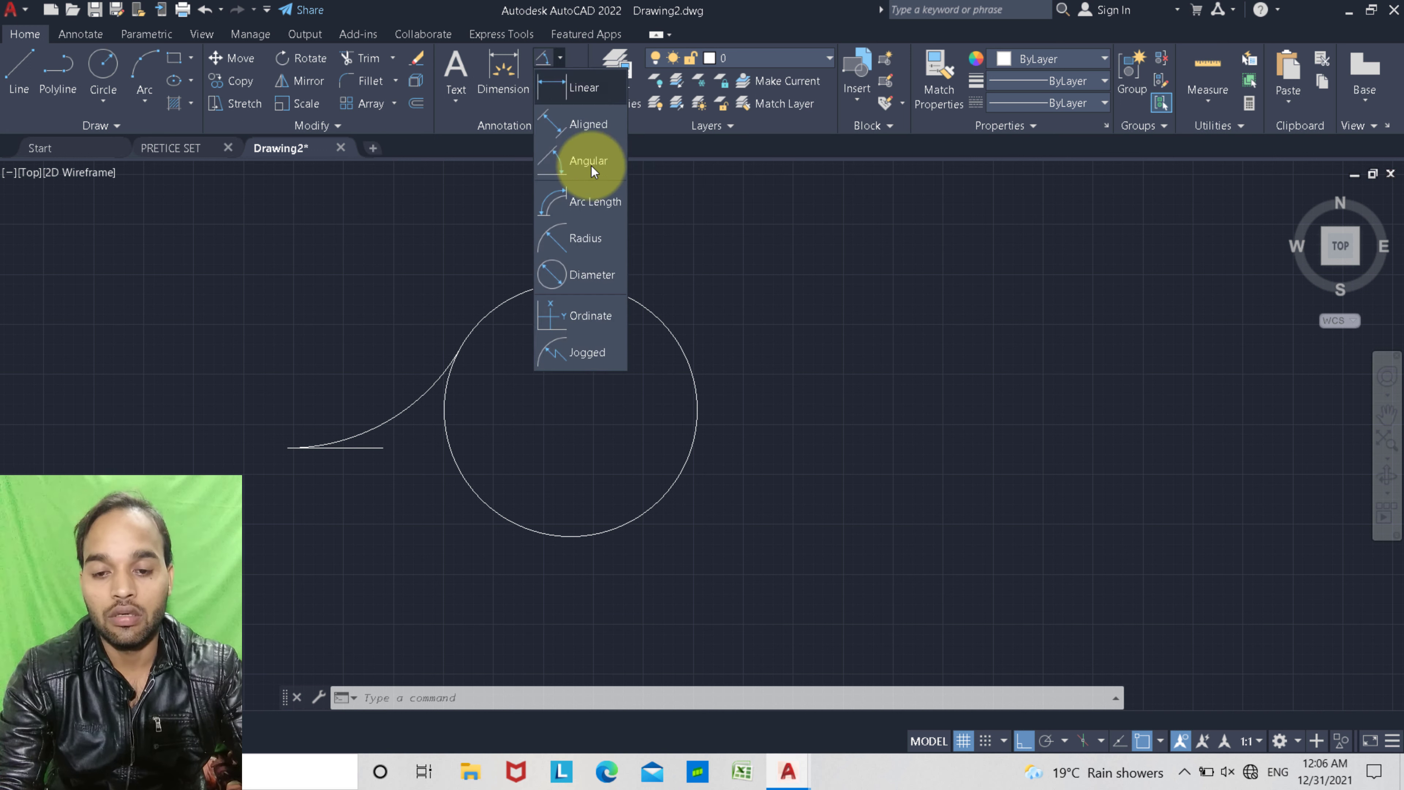
pyautogui.click(601, 242)
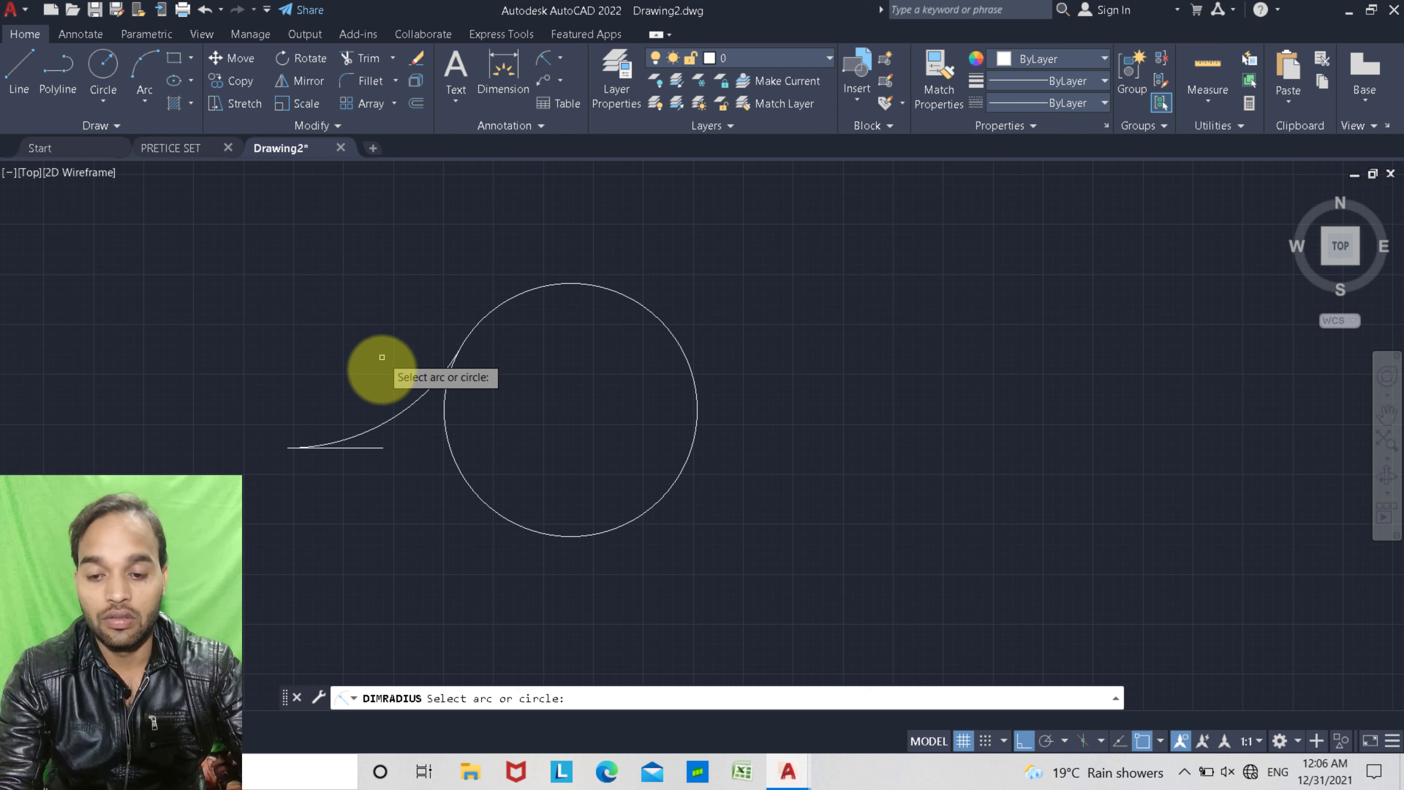
pyautogui.click(402, 413)
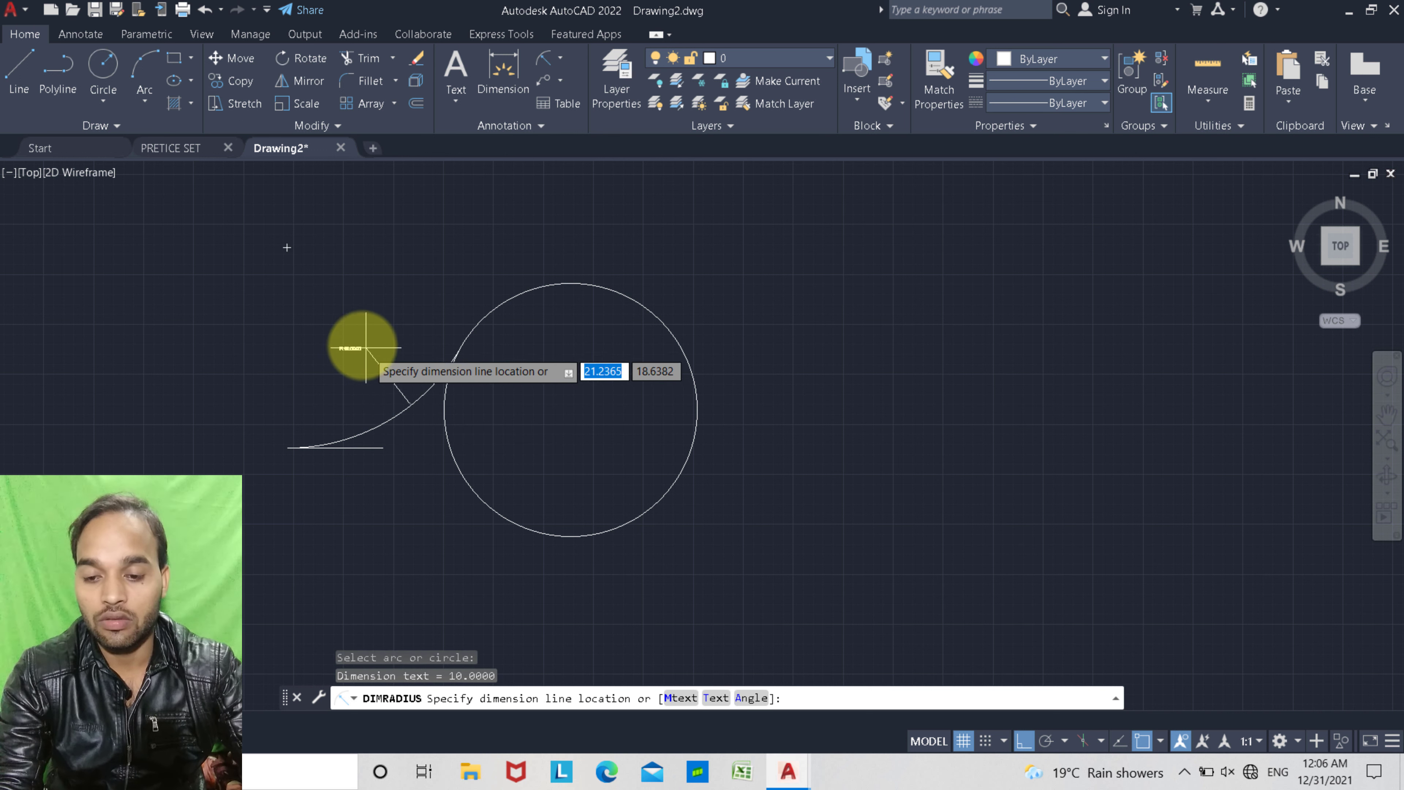
pyautogui.click(351, 339)
pyautogui.scroll(3, 349, 346)
pyautogui.scroll(2, 352, 347)
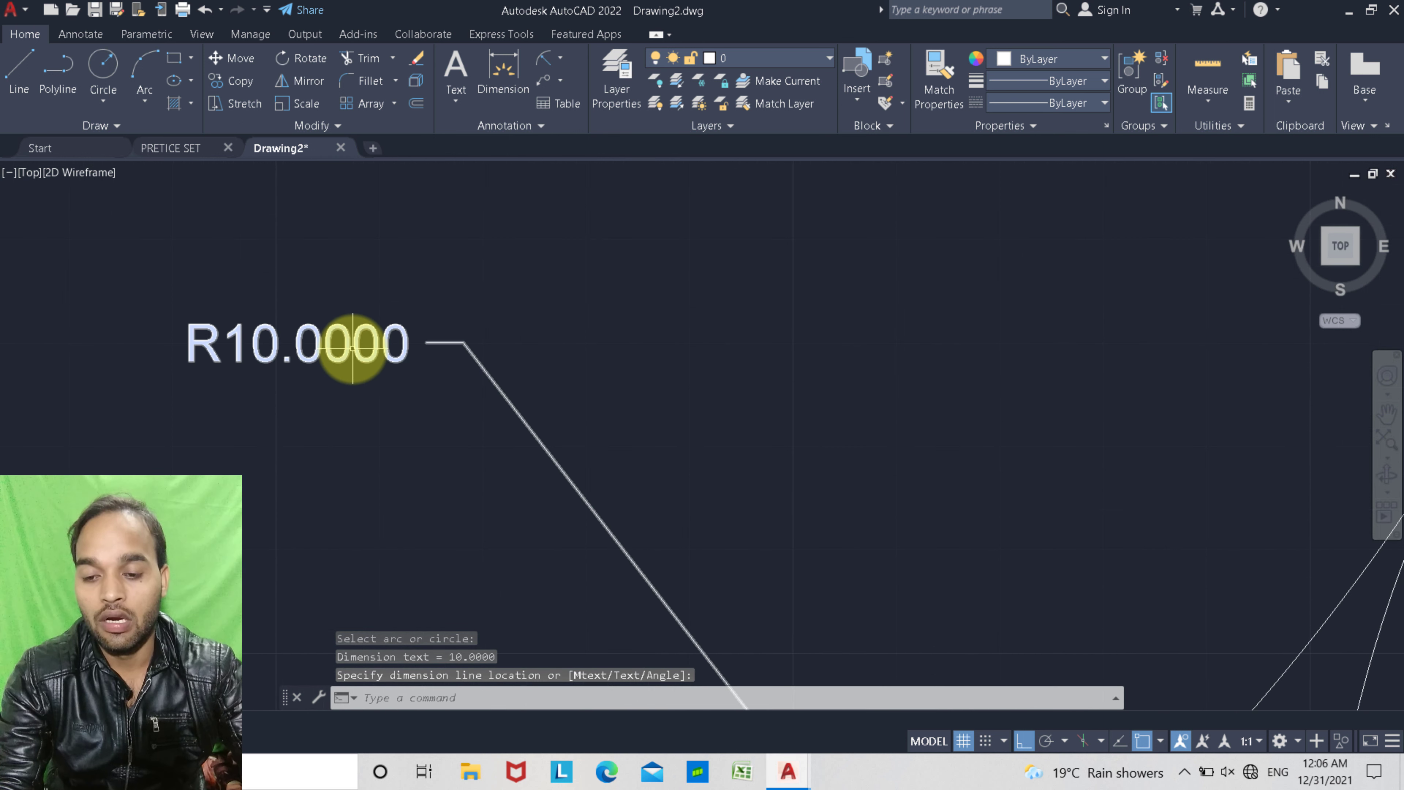
pyautogui.scroll(-6, 361, 344)
pyautogui.scroll(-4, 419, 343)
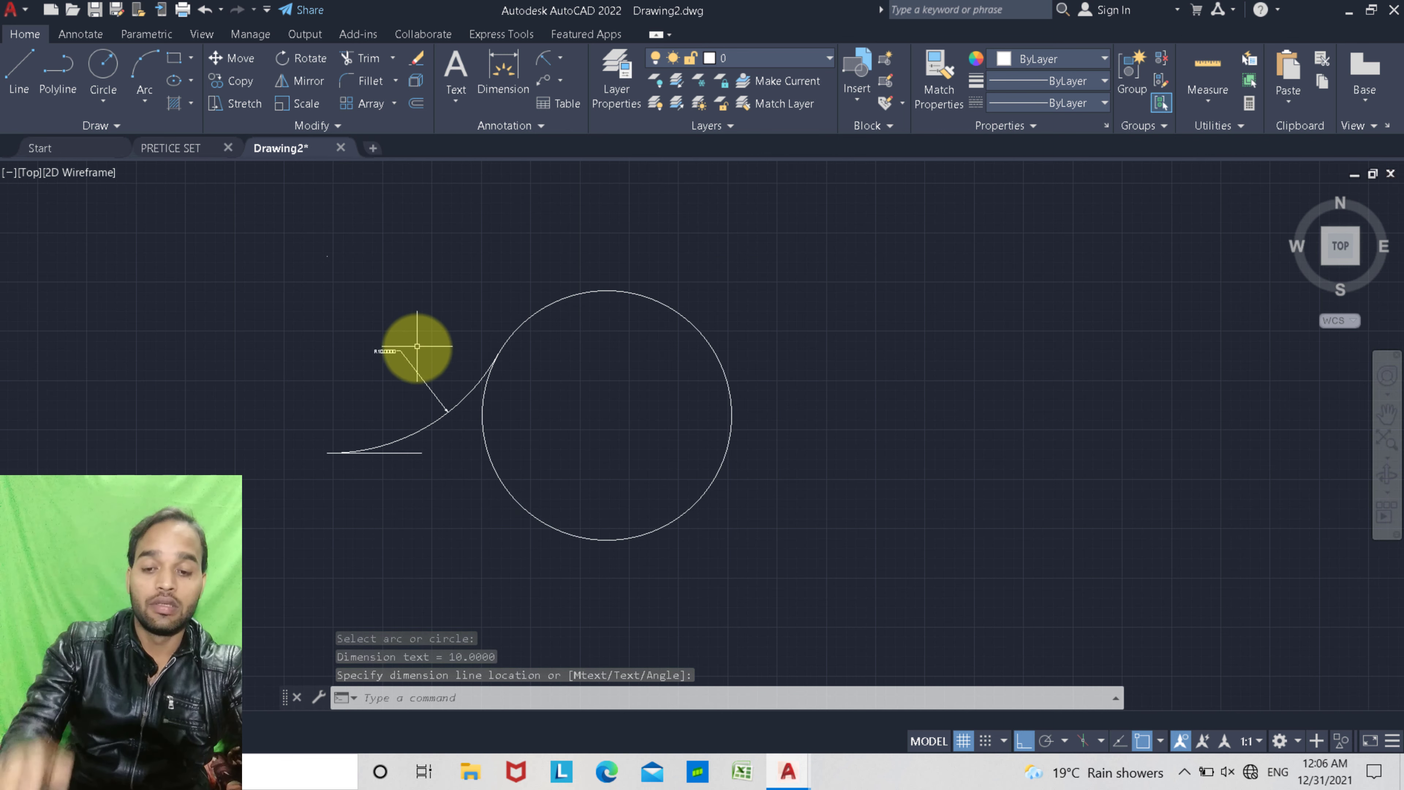
pyautogui.scroll(2, 390, 340)
pyautogui.press('Escape')
pyautogui.press('Escape')
pyautogui.press('Escape')
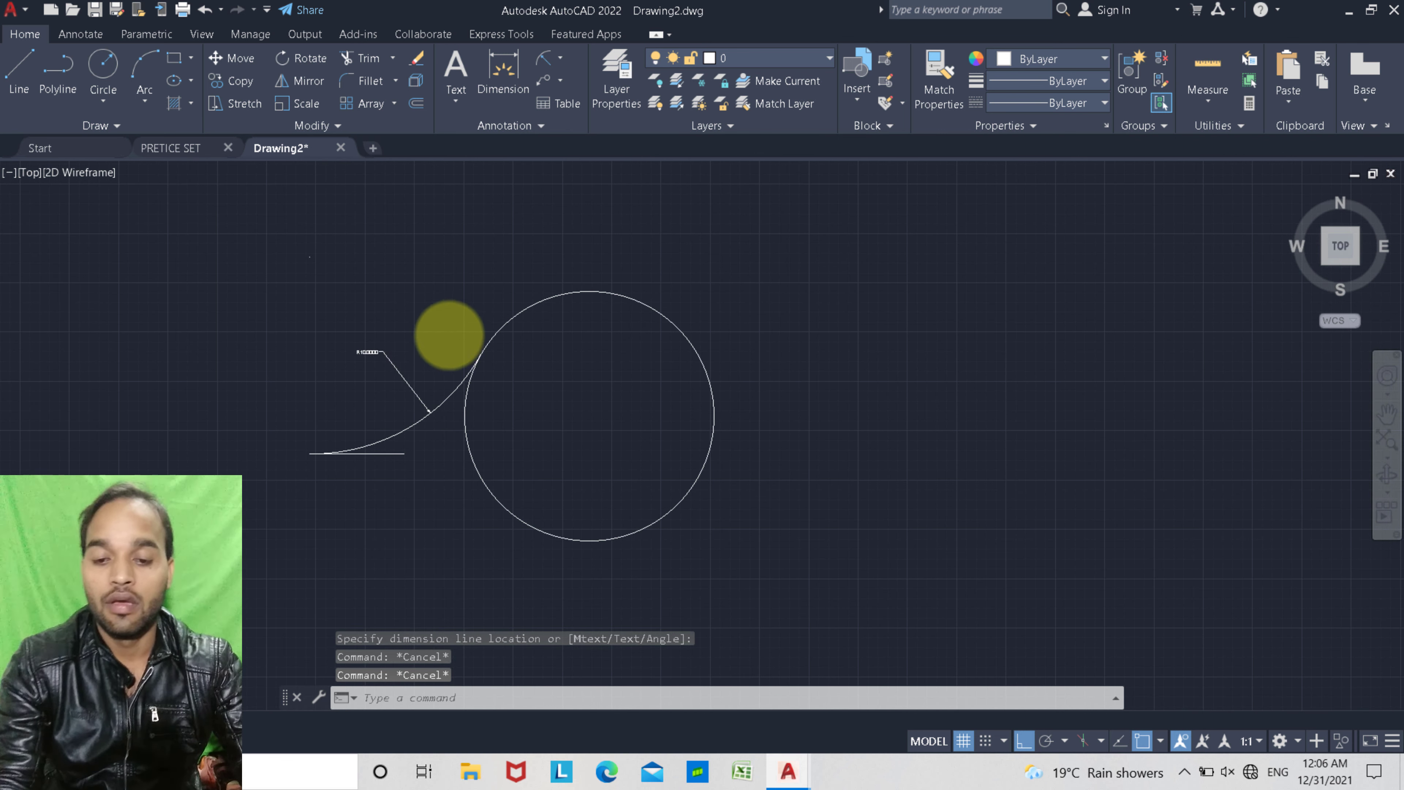
# Draw a rectangle in the empty space to the right of the circle
pyautogui.scroll(-4, 387, 332)
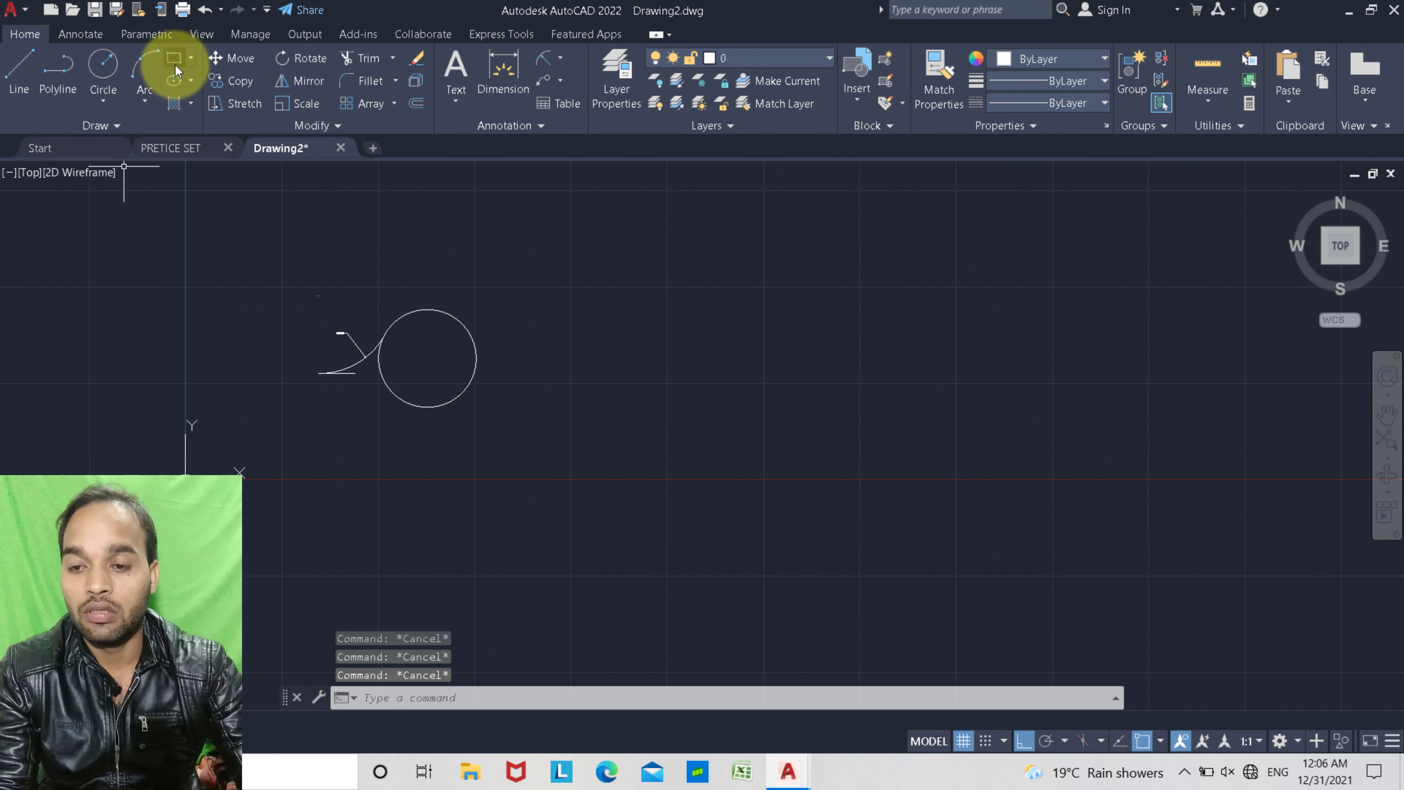
pyautogui.click(176, 58)
pyautogui.click(625, 357)
pyautogui.click(755, 456)
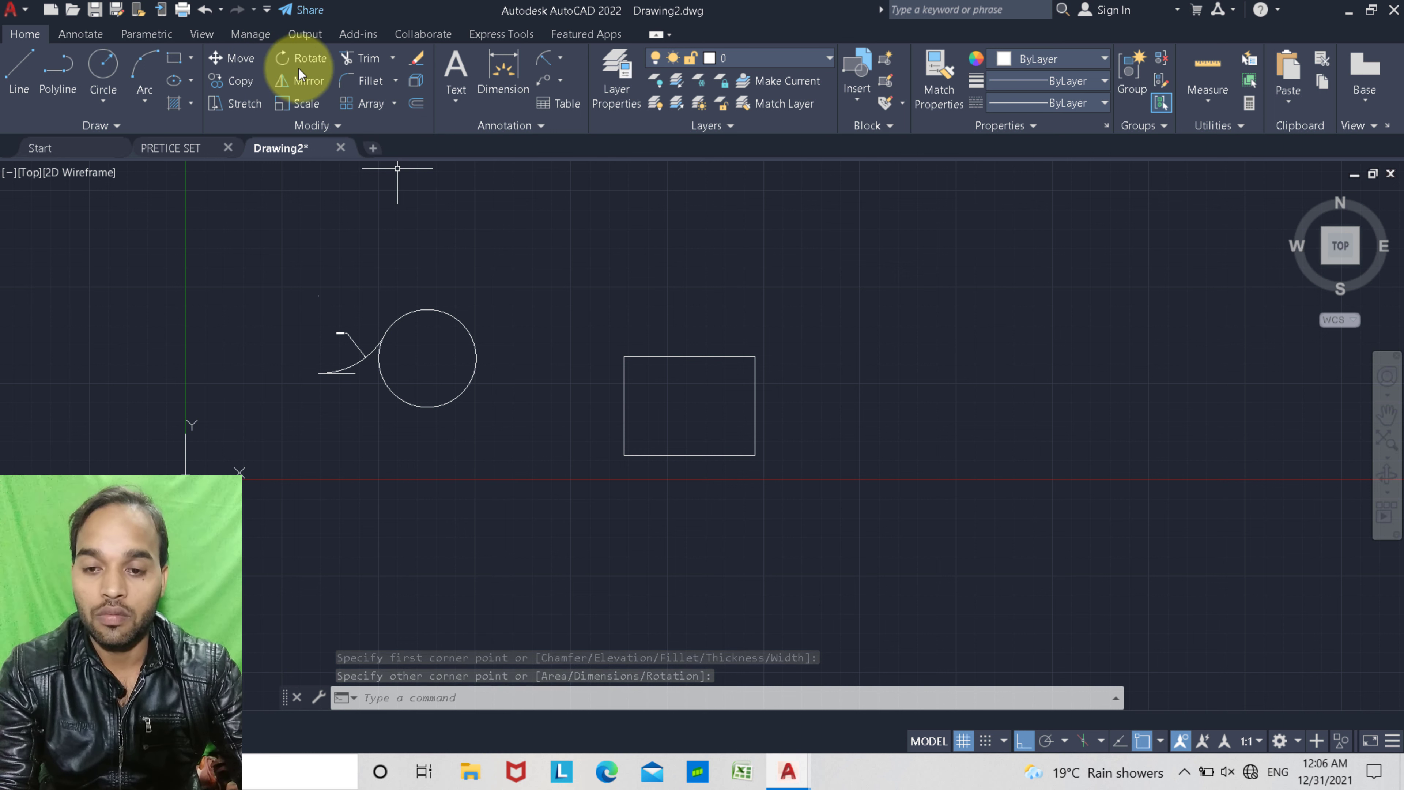
# Fillet the rectangle's upper-left corner with a radius of 10
pyautogui.click(366, 86)
pyautogui.scroll(2, 656, 364)
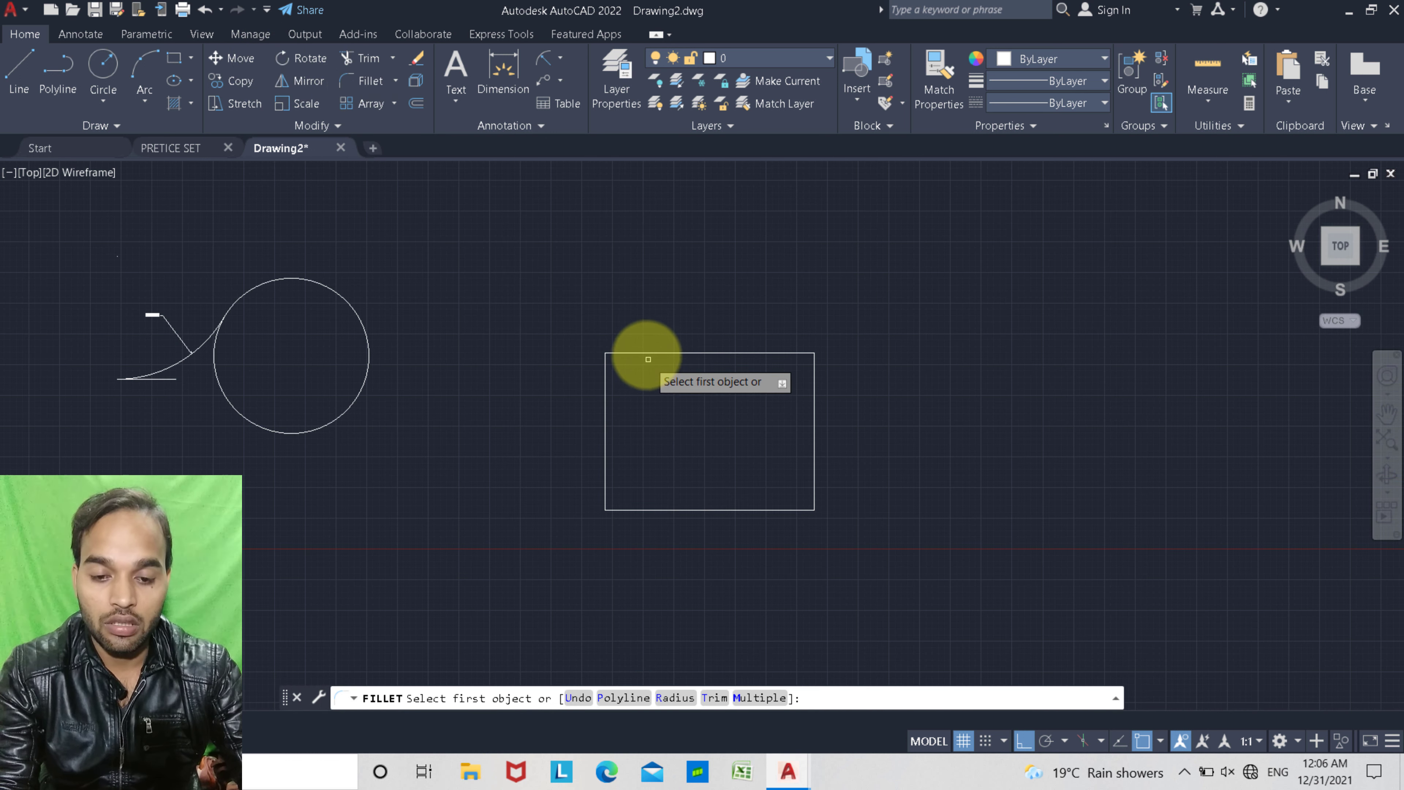
pyautogui.click(646, 353)
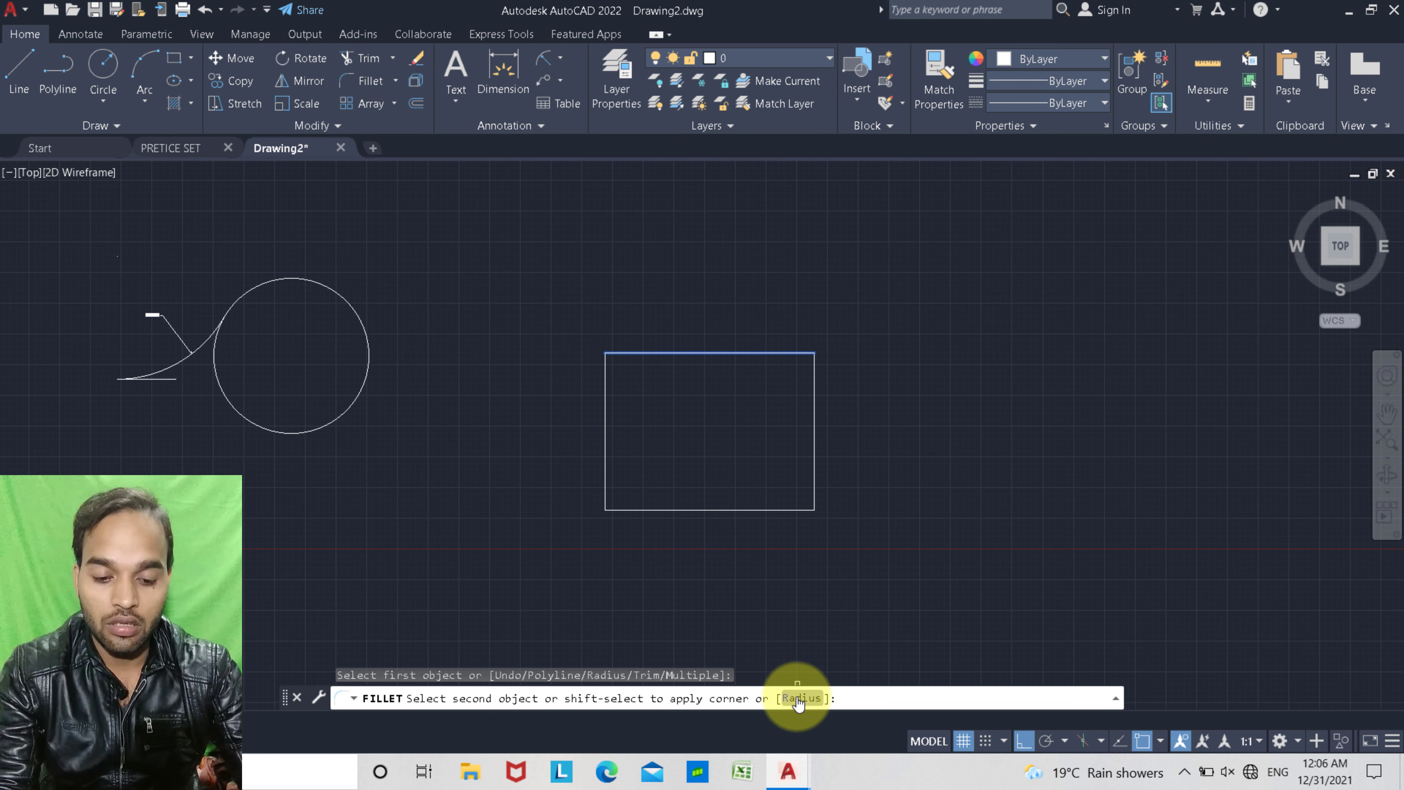
pyautogui.click(798, 696)
pyautogui.write('1')
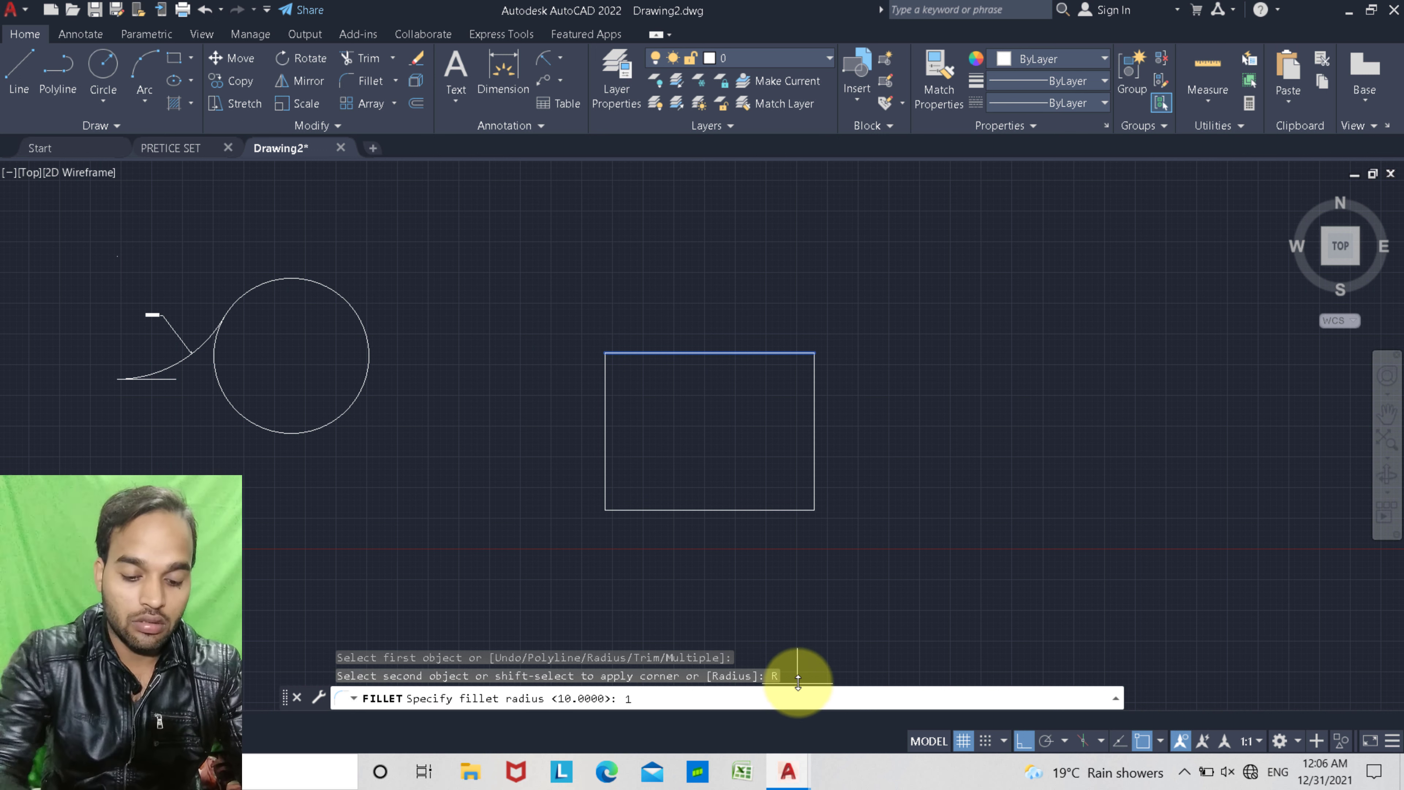
pyautogui.write('0')
pyautogui.press('Return')
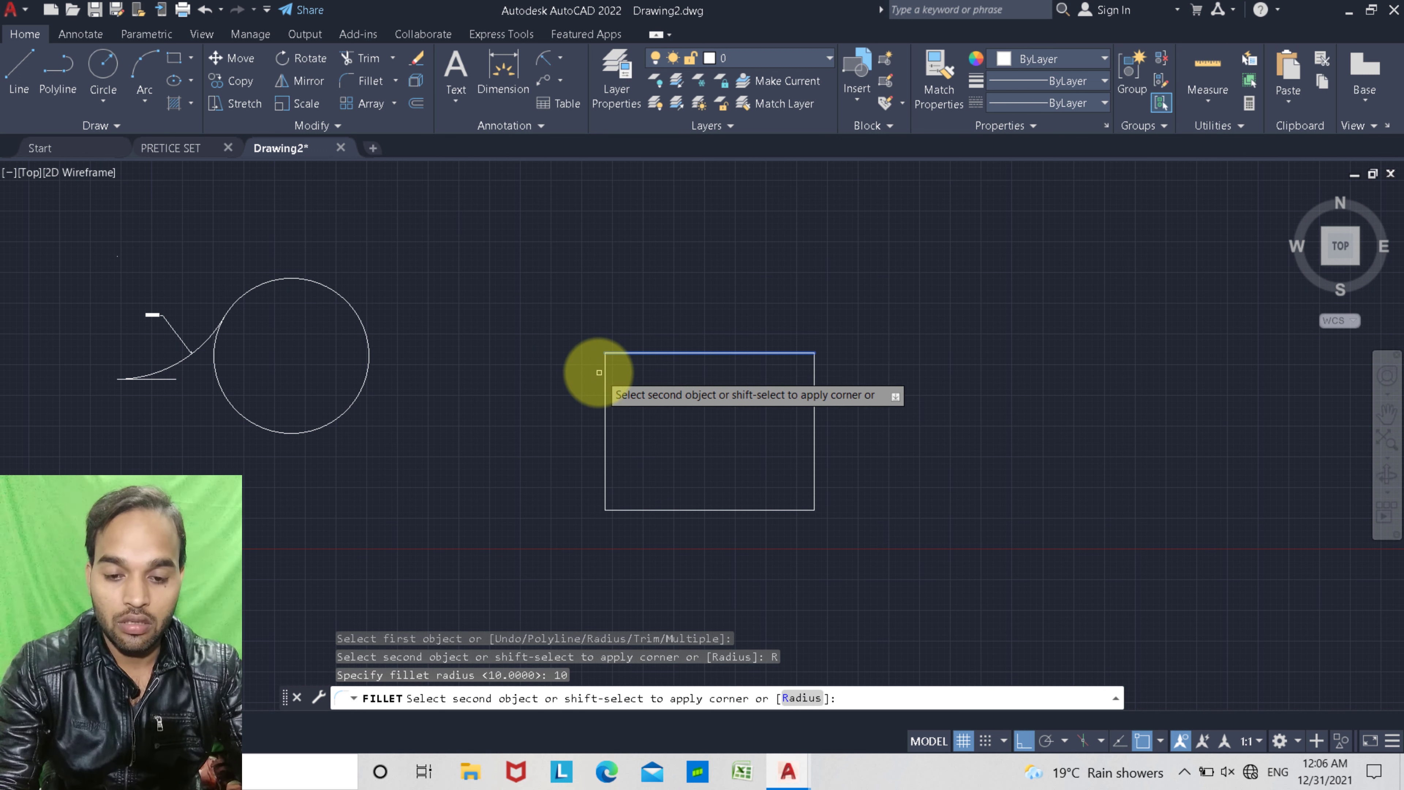
pyautogui.scroll(4, 599, 372)
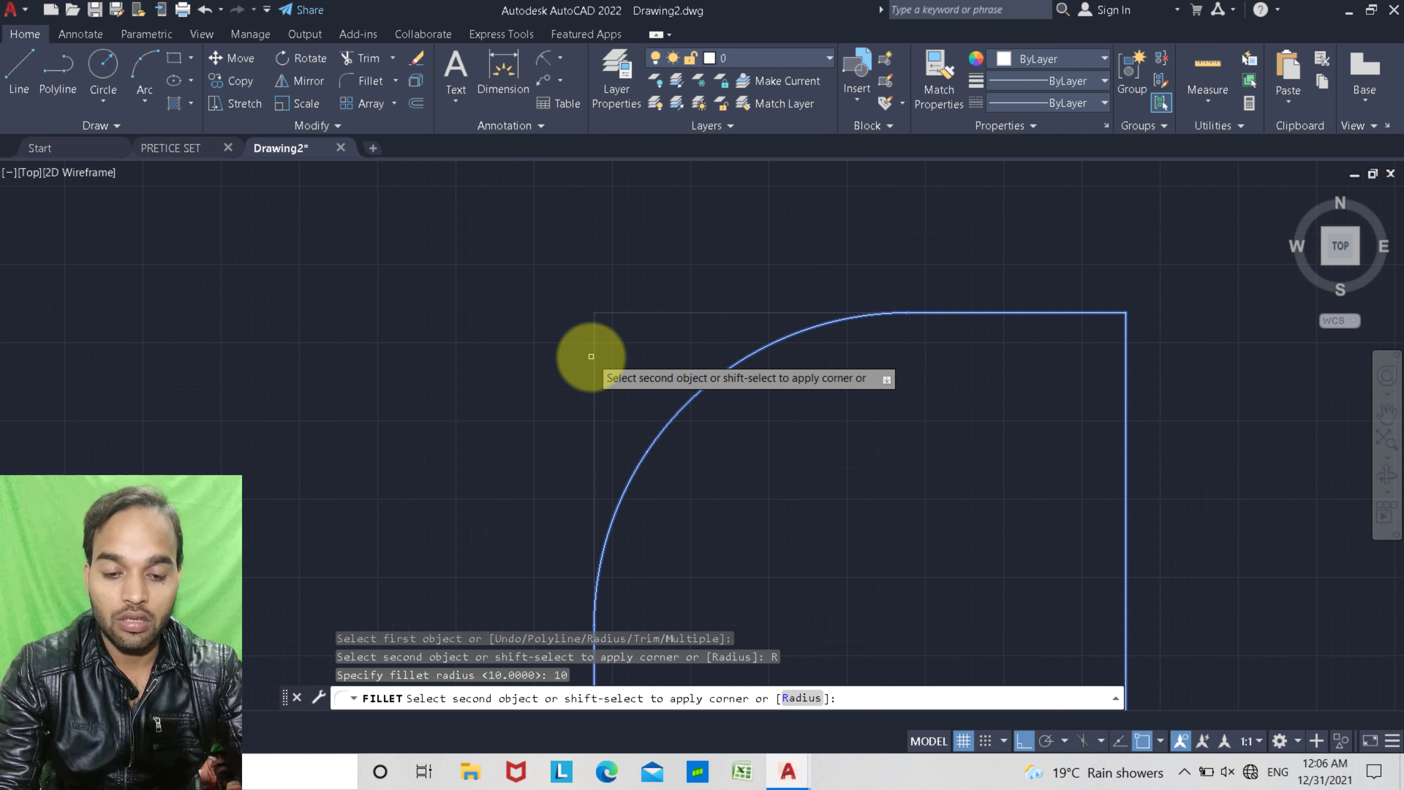
pyautogui.scroll(-2, 583, 350)
pyautogui.moveTo(581, 348); pyautogui.dragTo(553, 316, button='middle')
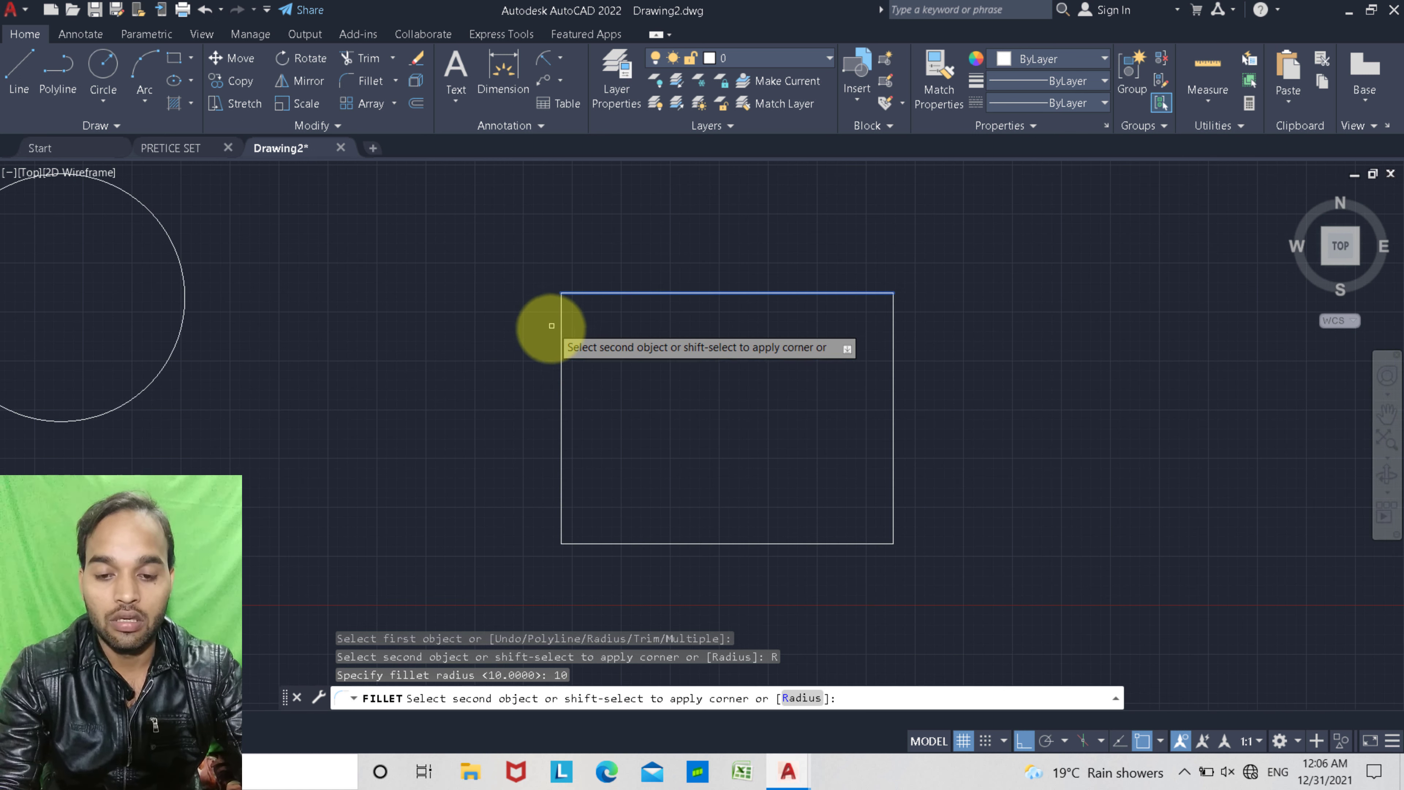
pyautogui.click(558, 346)
pyautogui.scroll(-2, 559, 348)
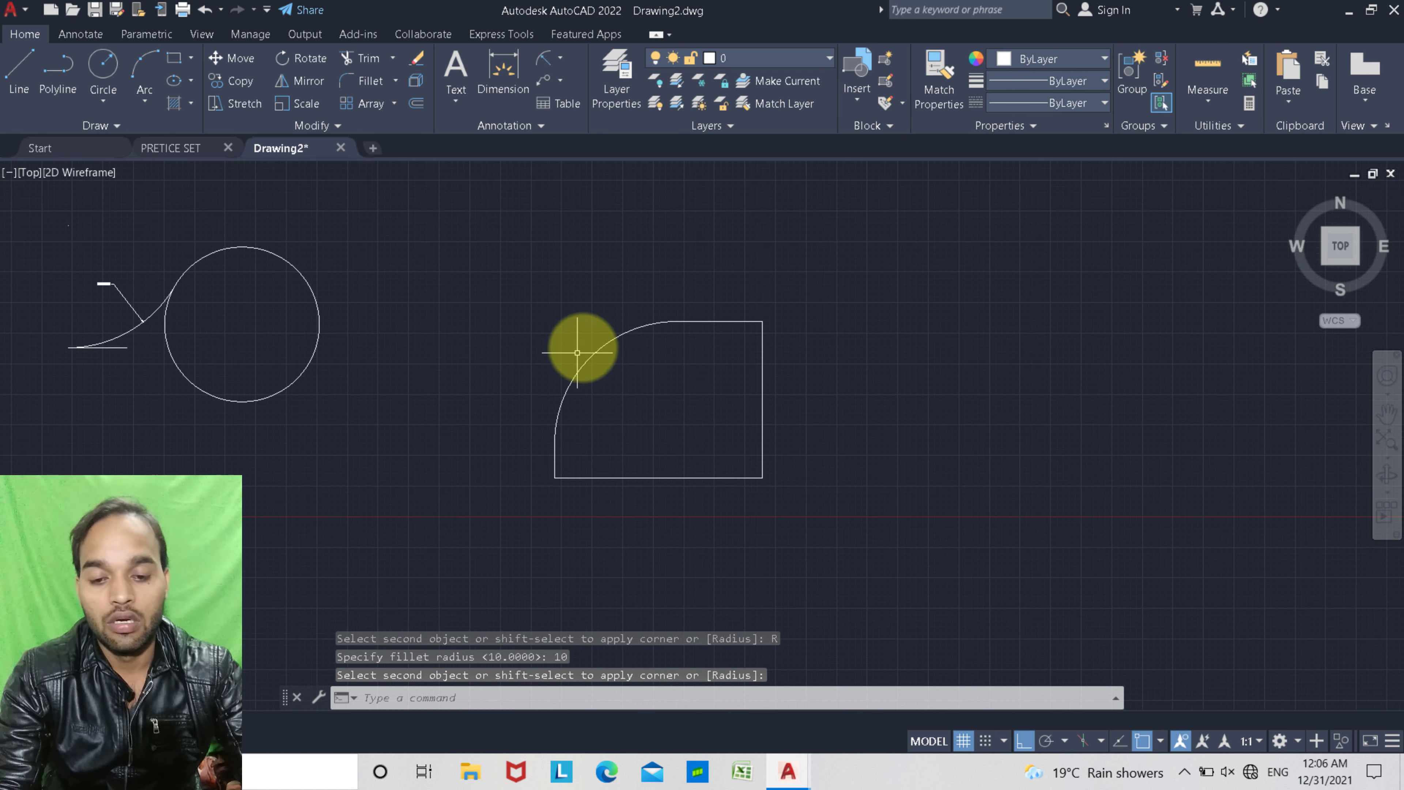
pyautogui.moveTo(582, 402); pyautogui.dragTo(568, 411, button='middle')
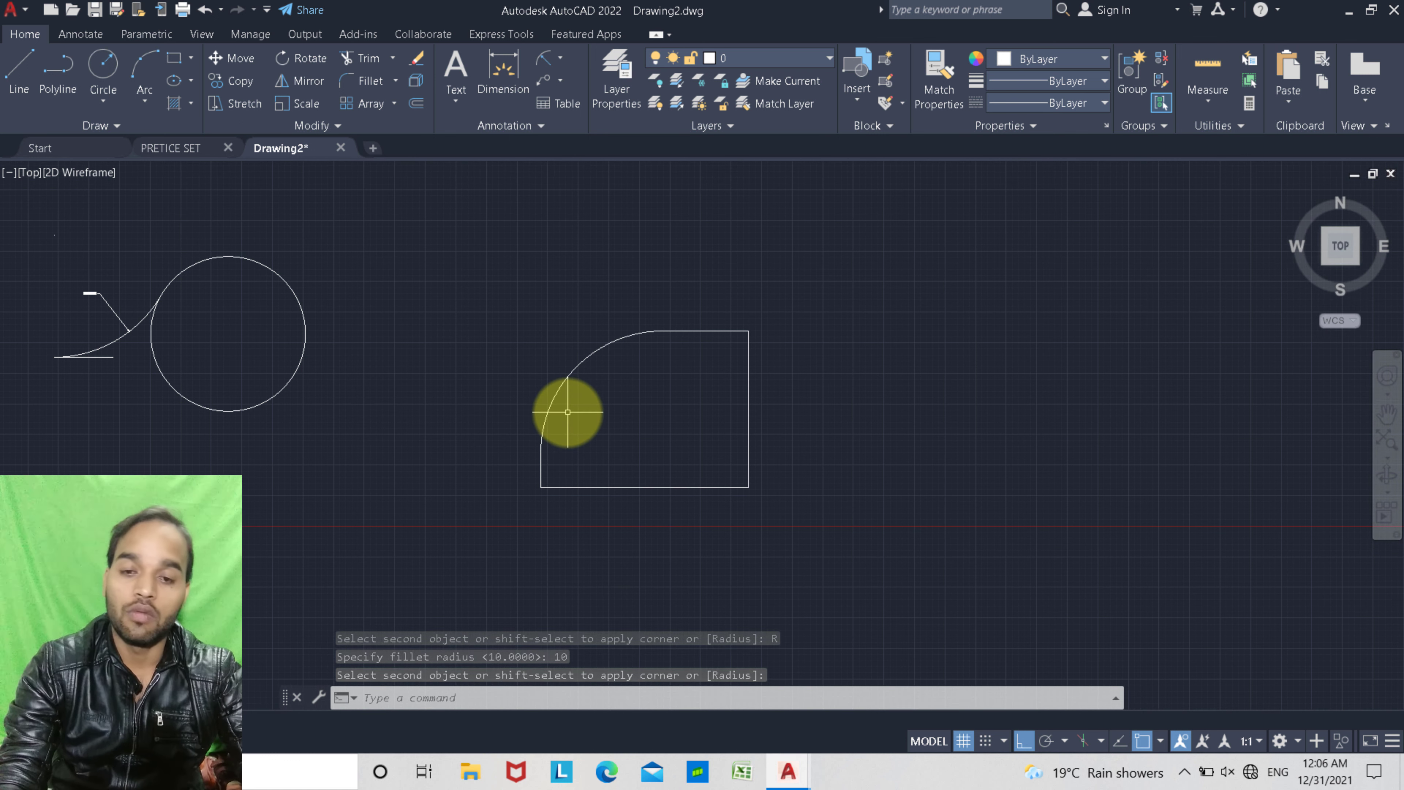
# Add a radius dimension to the rectangle's rounded upper-left corner, with its text inside the shape
pyautogui.click(540, 64)
pyautogui.click(557, 383)
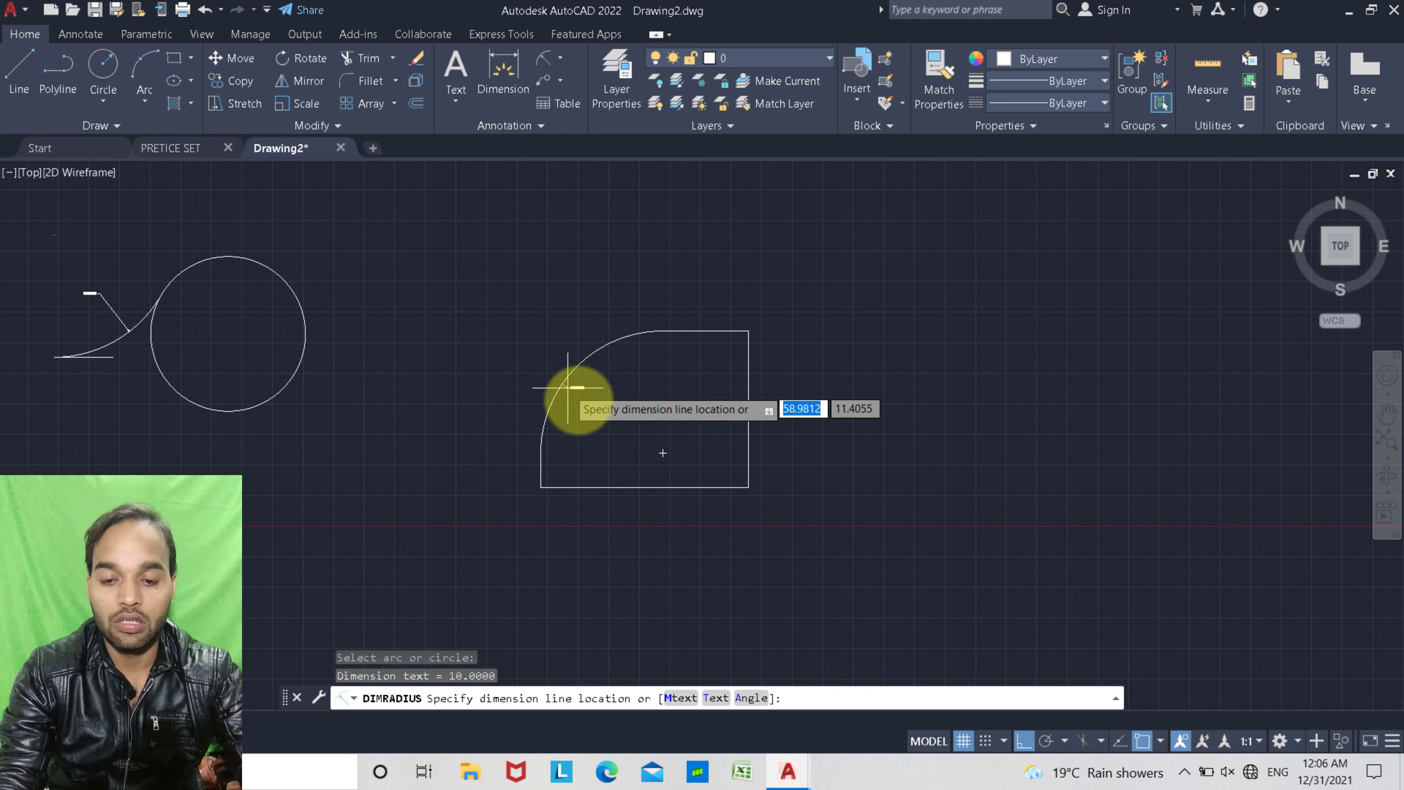
pyautogui.click(597, 415)
pyautogui.scroll(10, 598, 414)
pyautogui.scroll(-6, 568, 380)
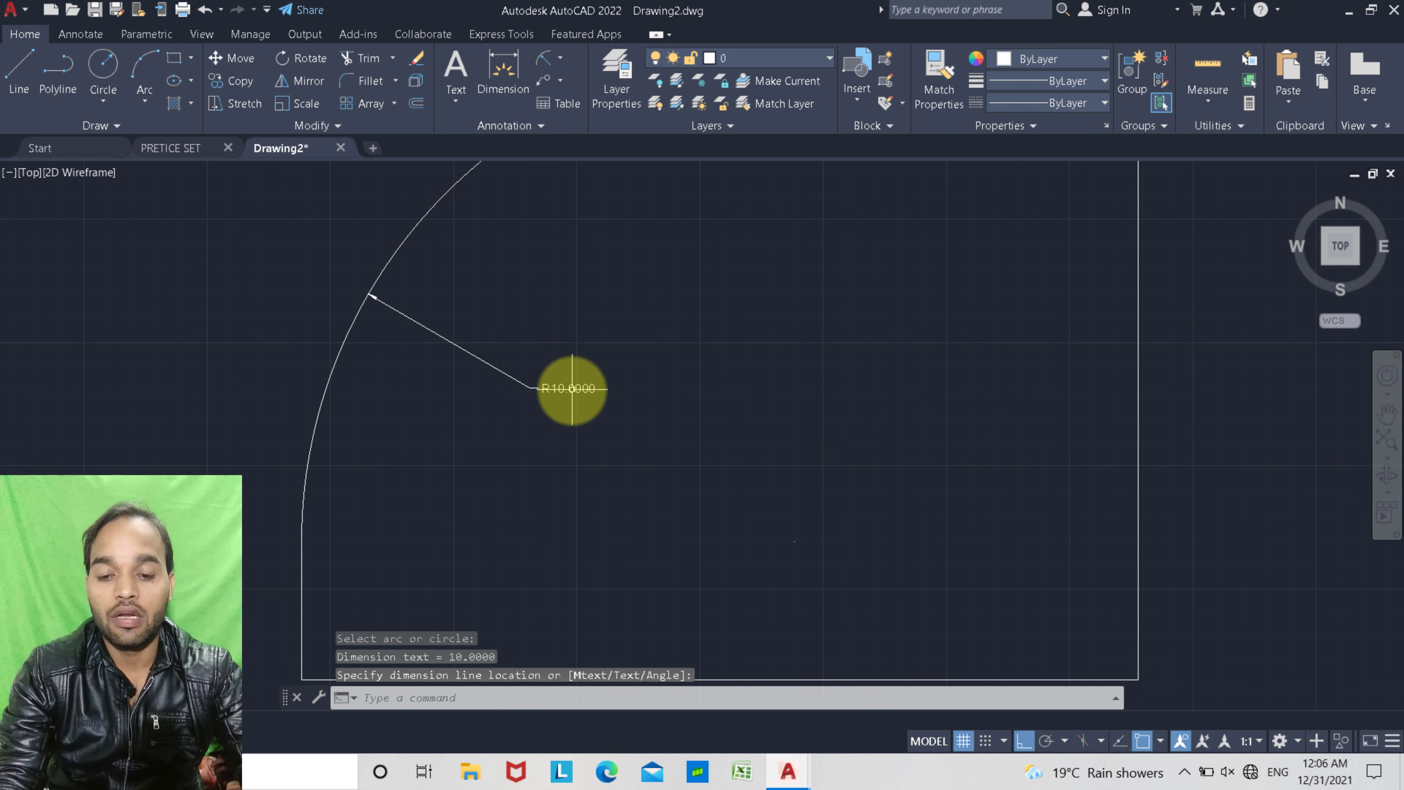
pyautogui.scroll(-5, 572, 389)
pyautogui.press('Escape')
pyautogui.press('Escape')
pyautogui.scroll(-3, 544, 349)
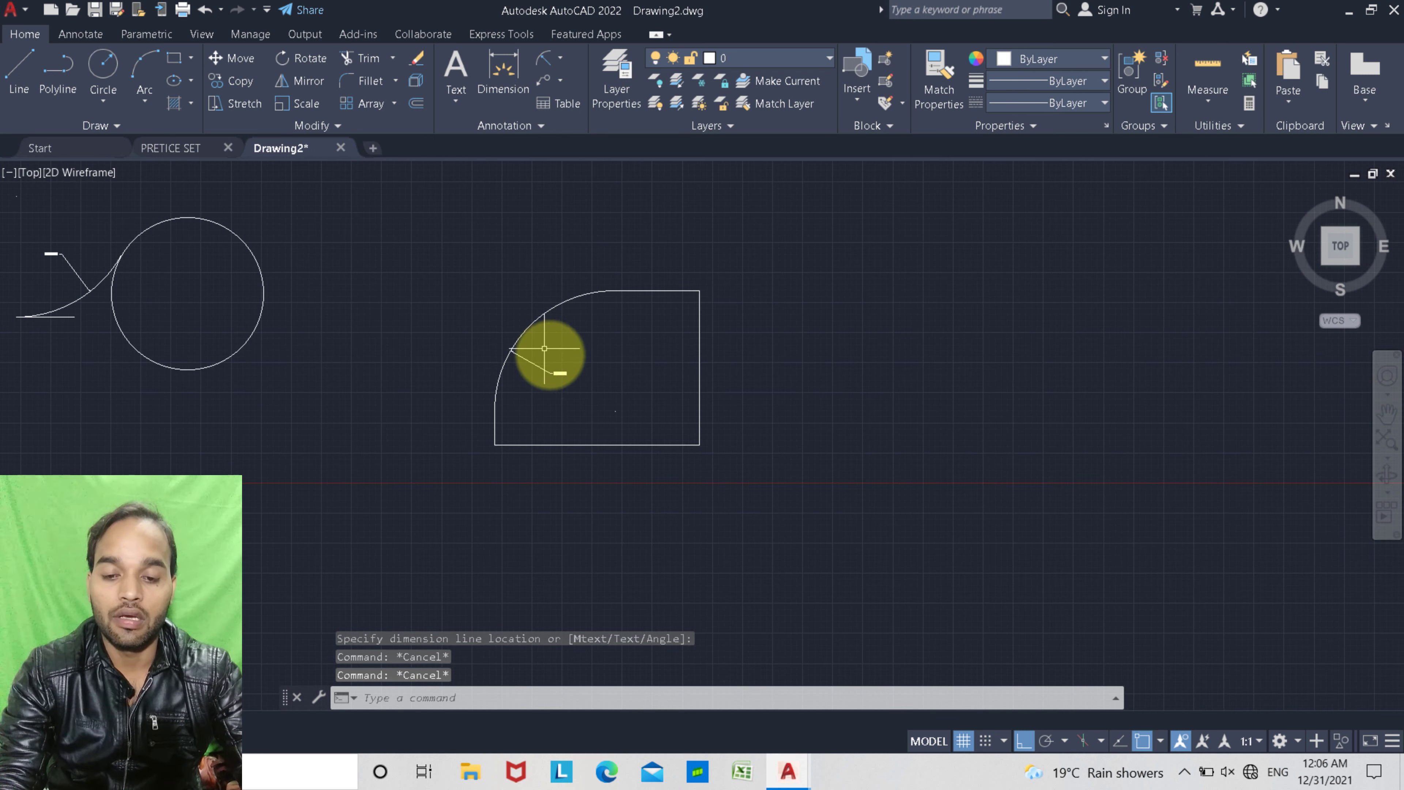
pyautogui.moveTo(549, 355); pyautogui.dragTo(539, 384, button='middle')
pyautogui.scroll(2, 492, 389)
pyautogui.scroll(-2, 544, 390)
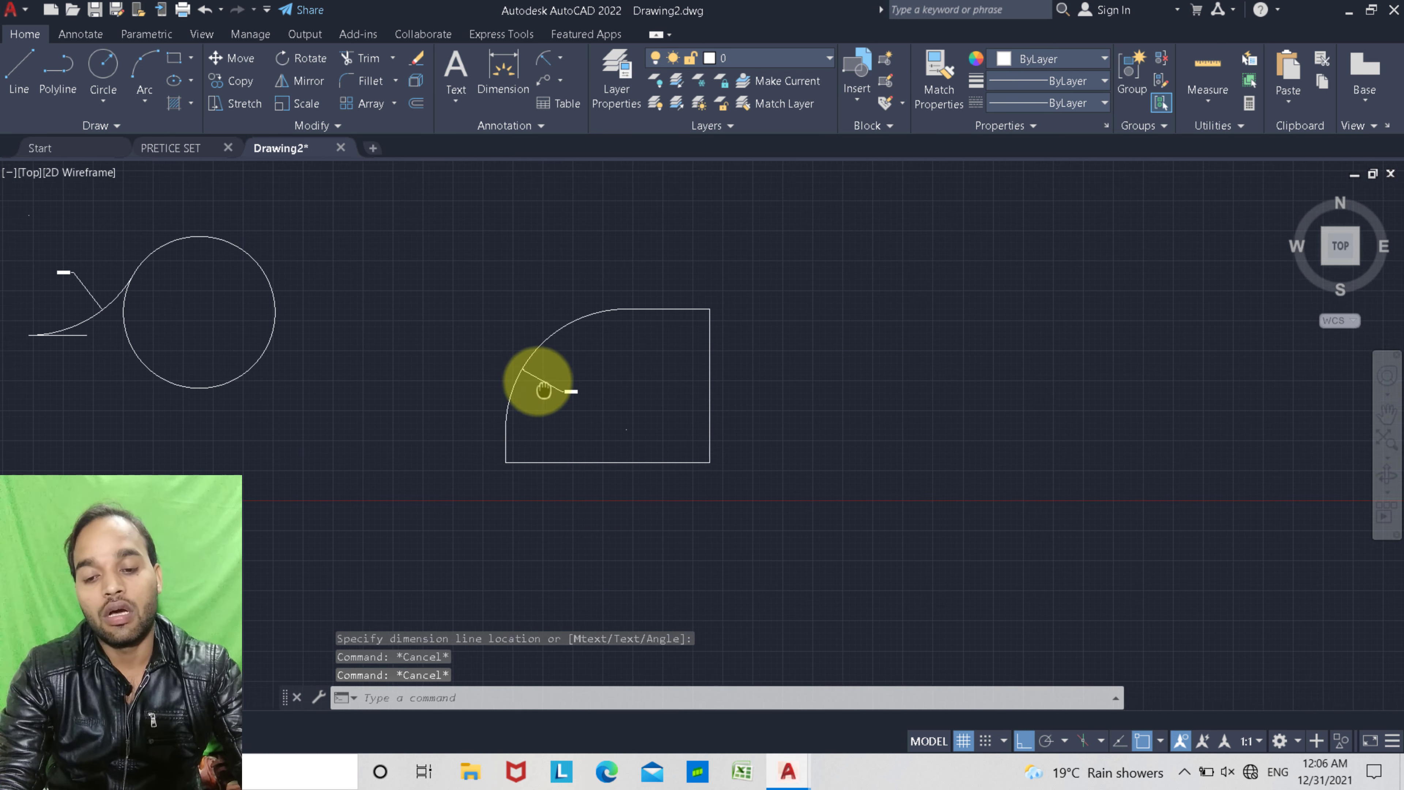
pyautogui.scroll(2, 537, 382)
pyautogui.scroll(2, 545, 384)
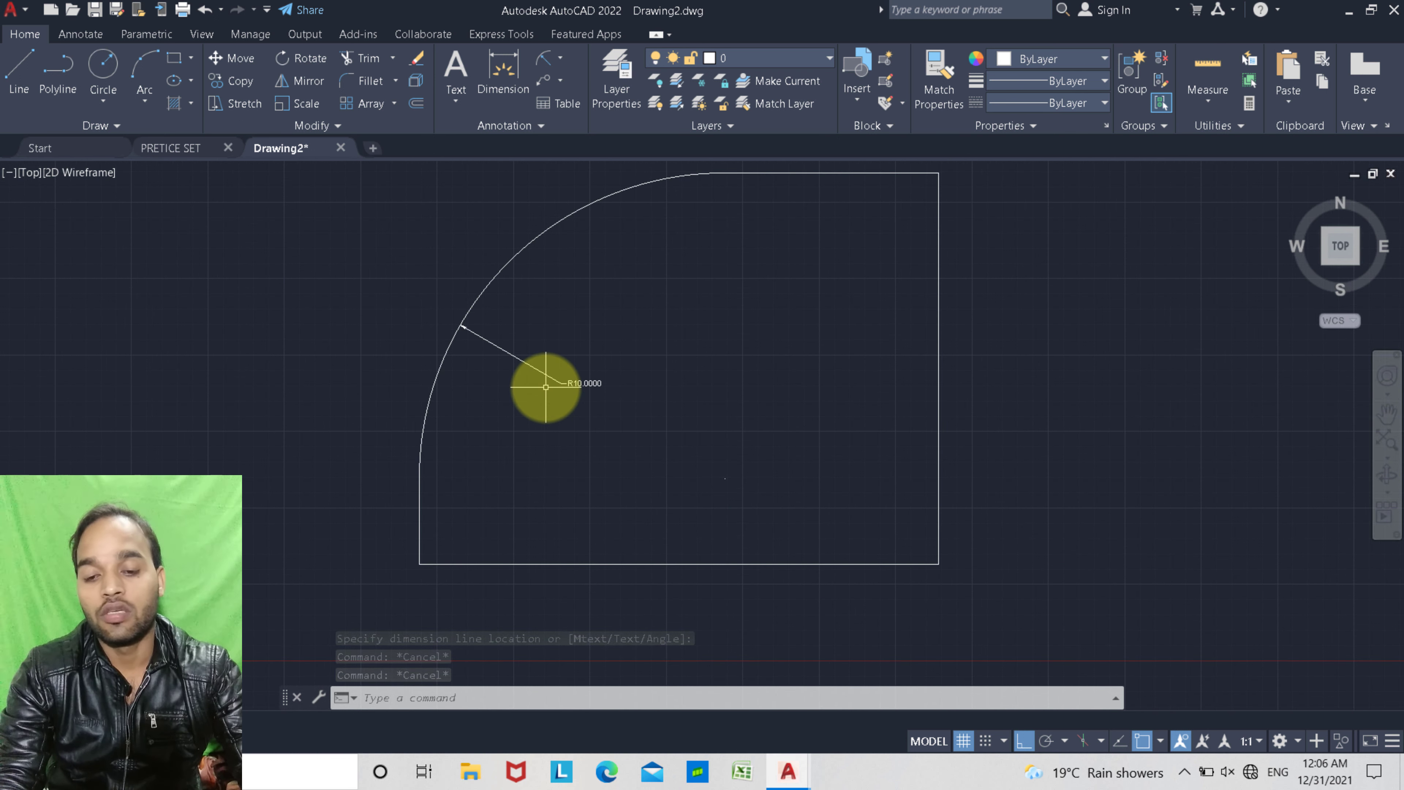
pyautogui.moveTo(552, 382)
pyautogui.mouseDown(button='middle')
pyautogui.moveTo(499, 352)
pyautogui.moveTo(509, 388)
pyautogui.mouseUp(button='middle')
pyautogui.scroll(-2, 533, 358)
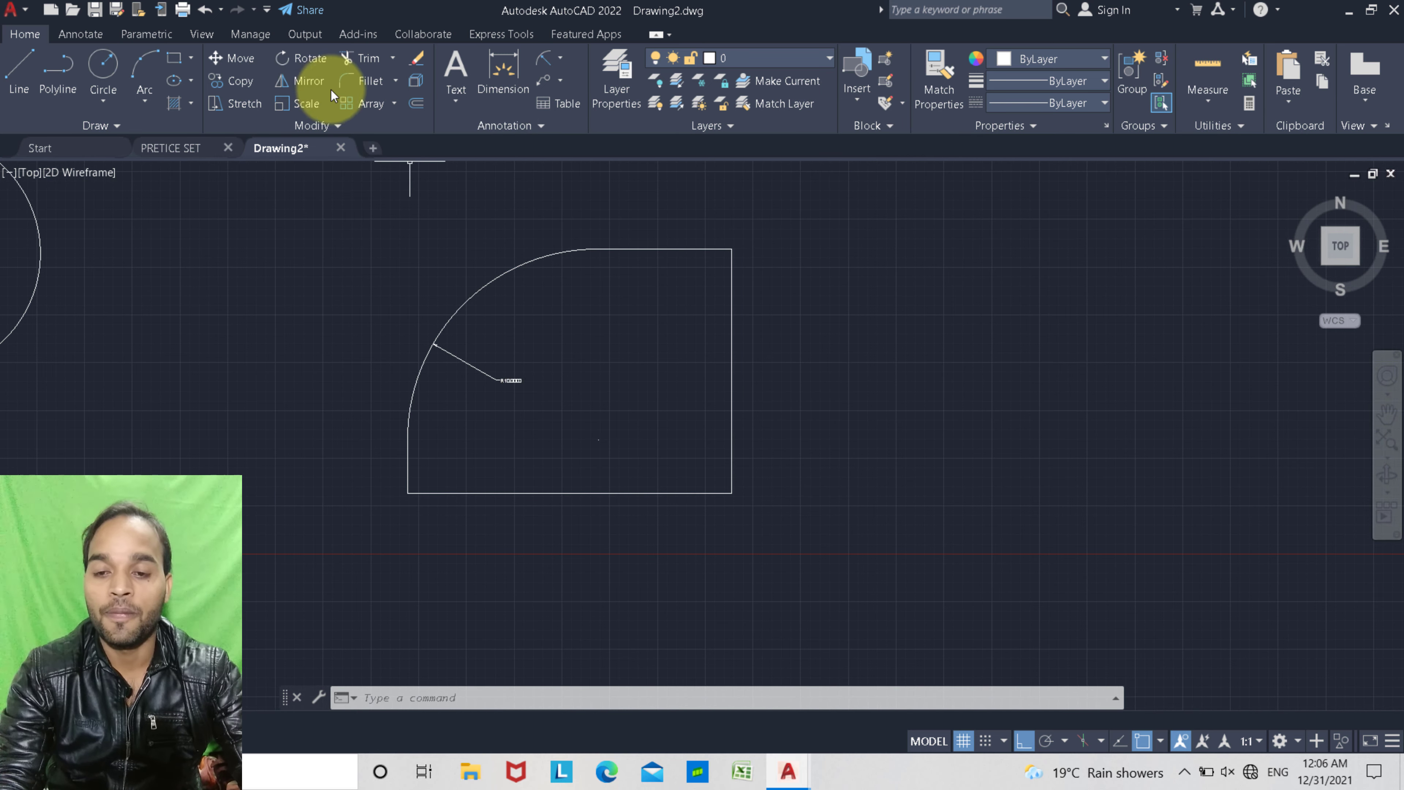
# Fillet the rectangle's upper-right corner with a radius of 5
pyautogui.click(378, 89)
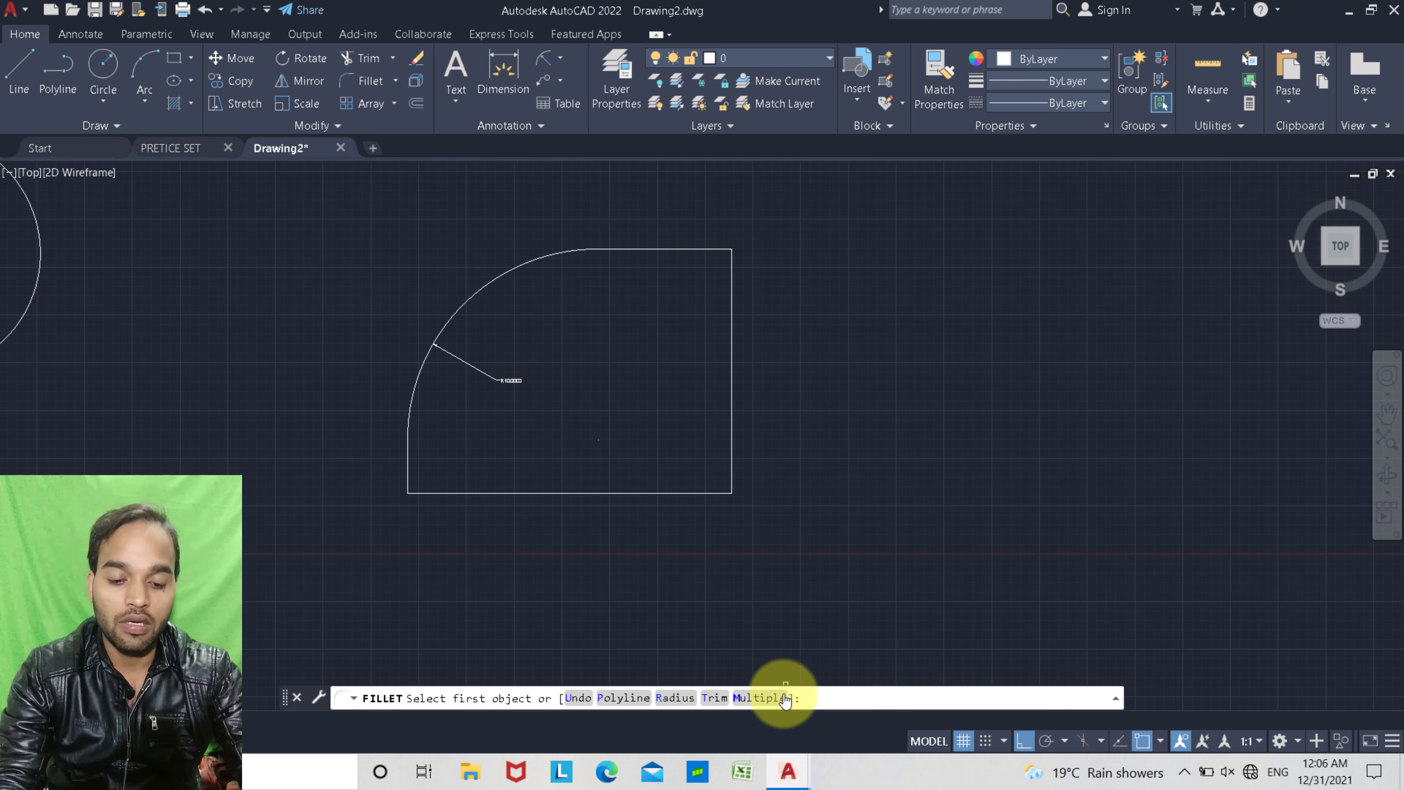
pyautogui.click(669, 249)
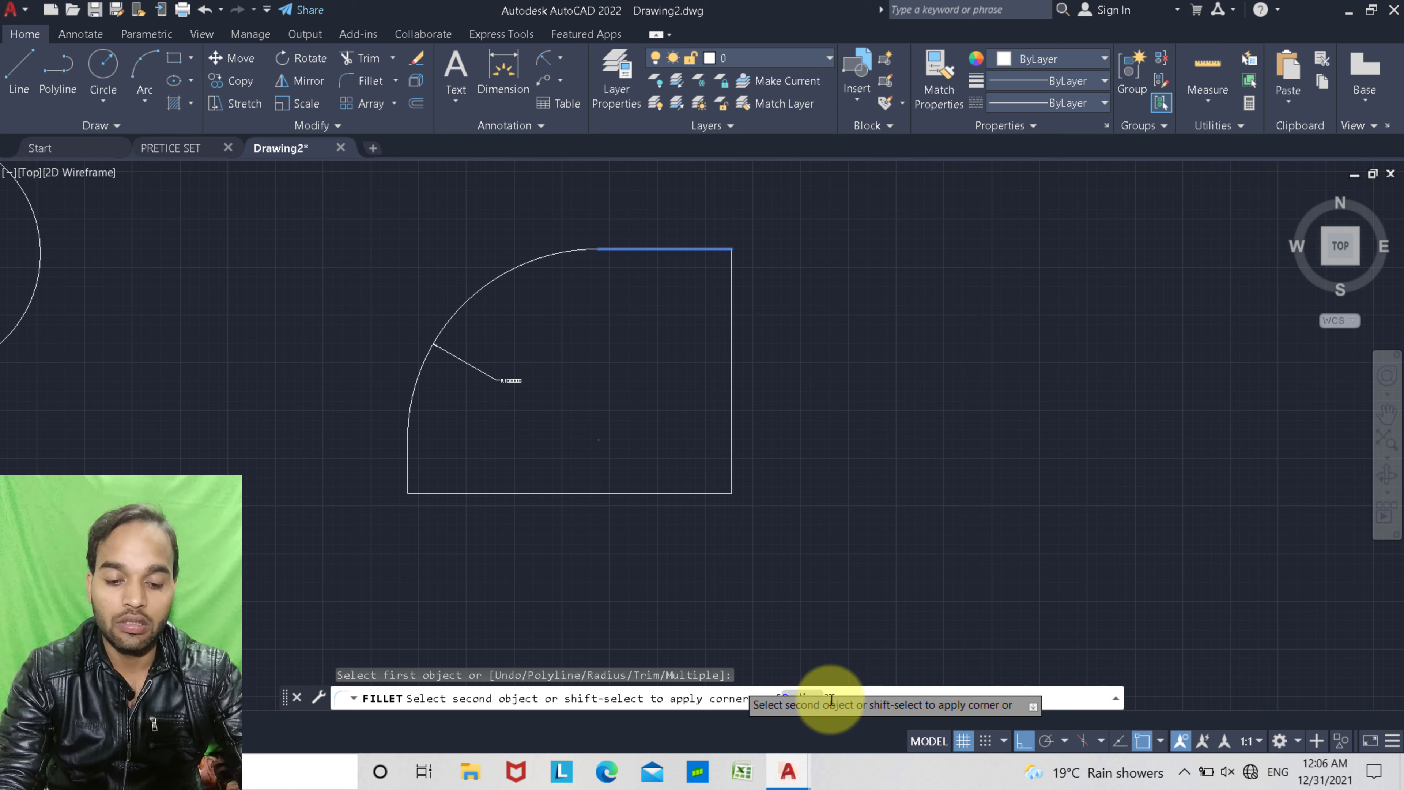
pyautogui.click(796, 698)
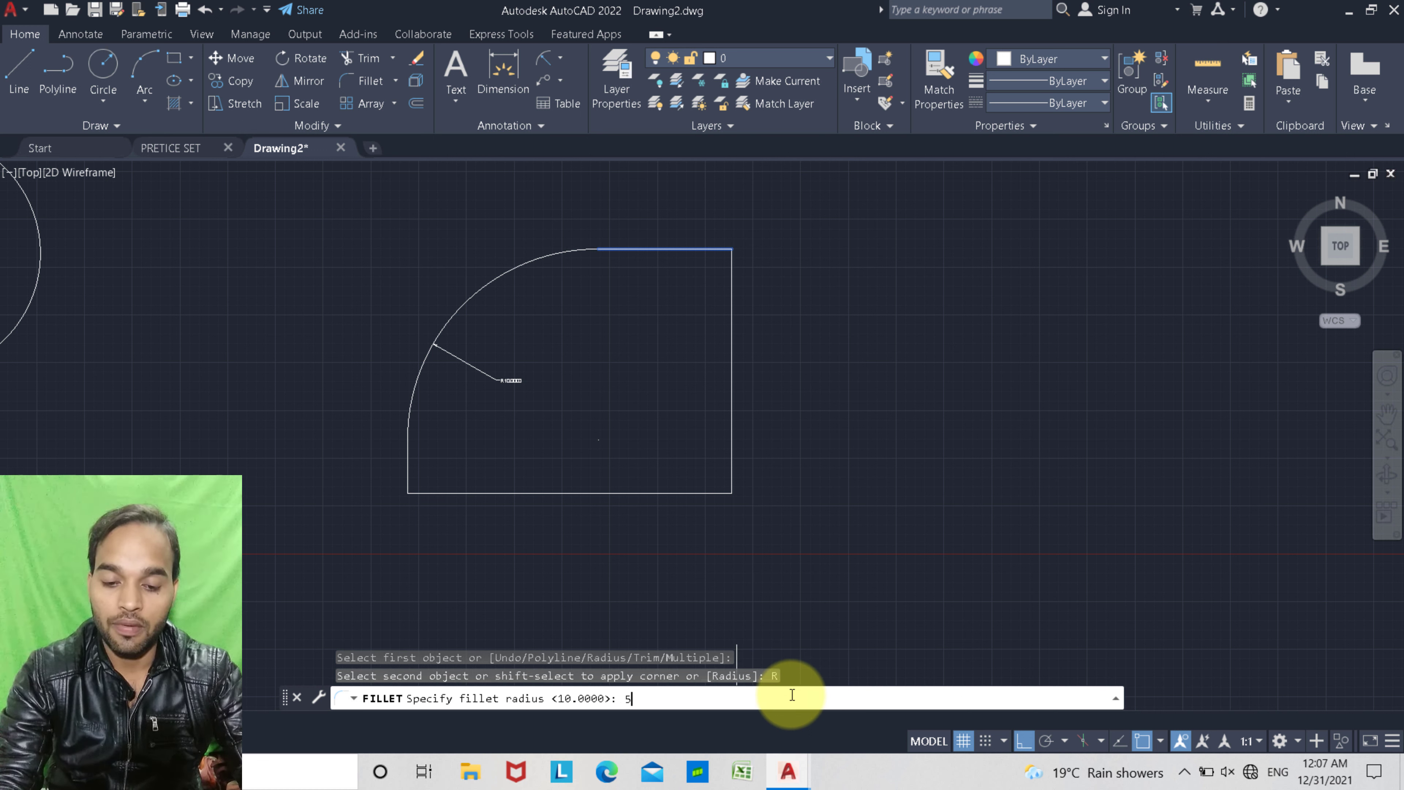
pyautogui.write('5')
pyautogui.press('Return')
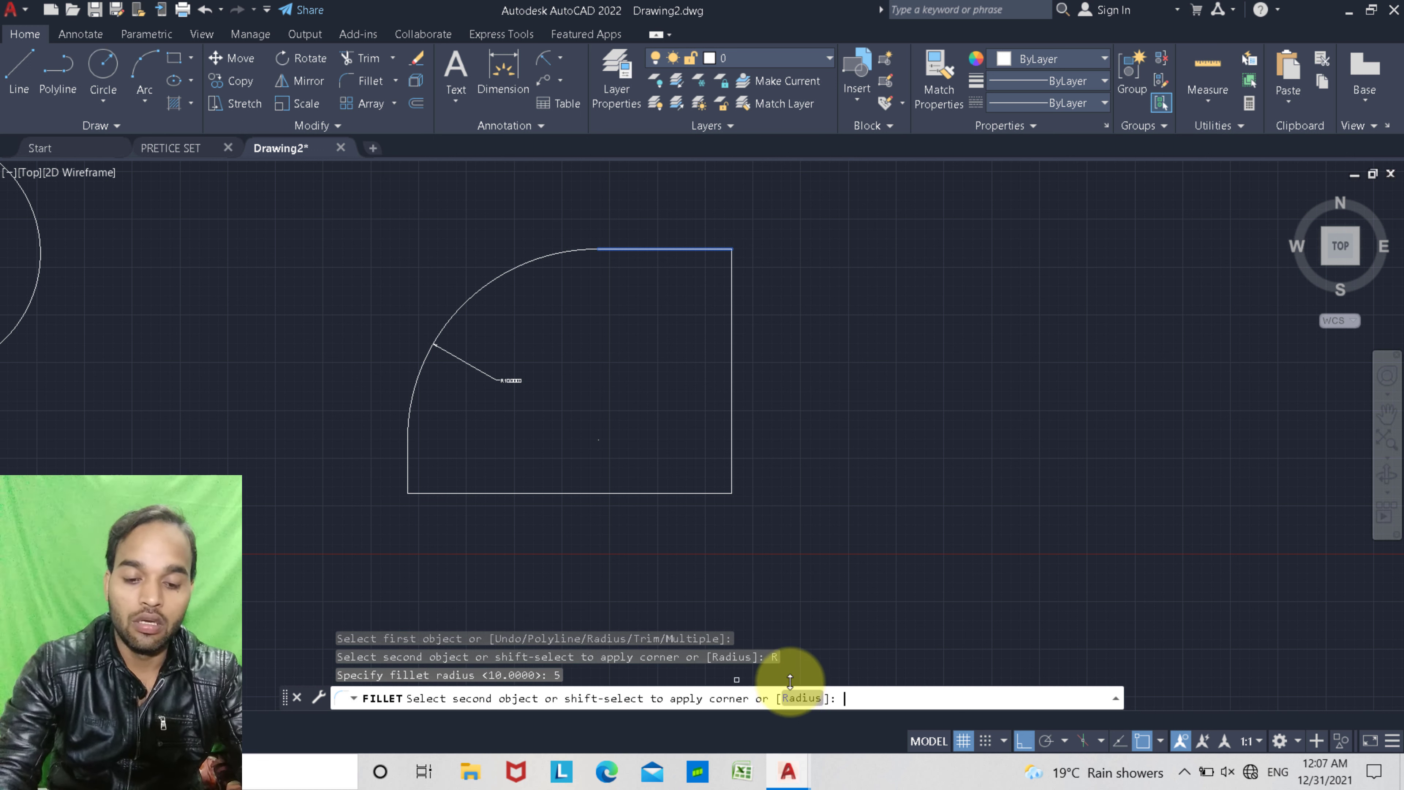
pyautogui.click(732, 309)
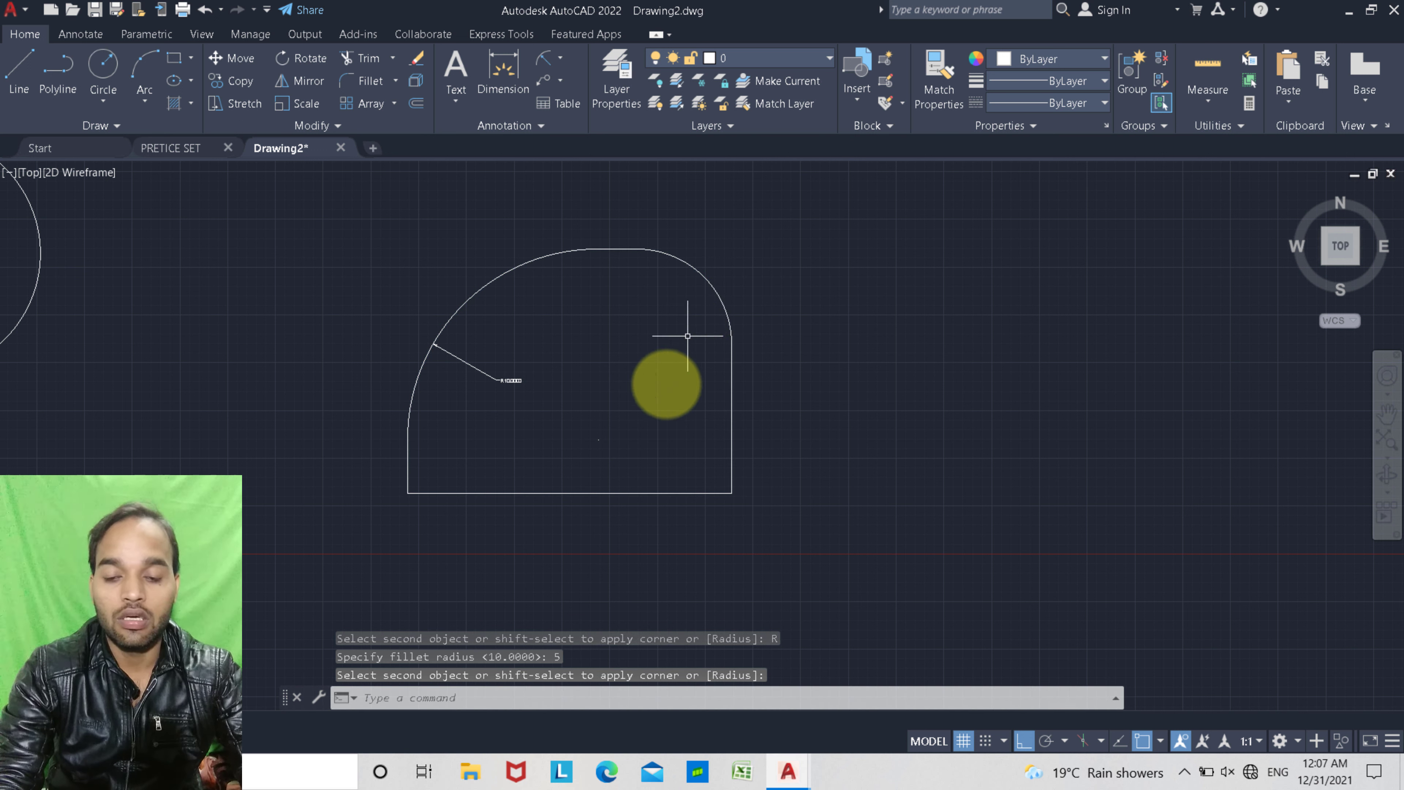
pyautogui.click(644, 377)
pyautogui.press('Escape')
pyautogui.press('Escape')
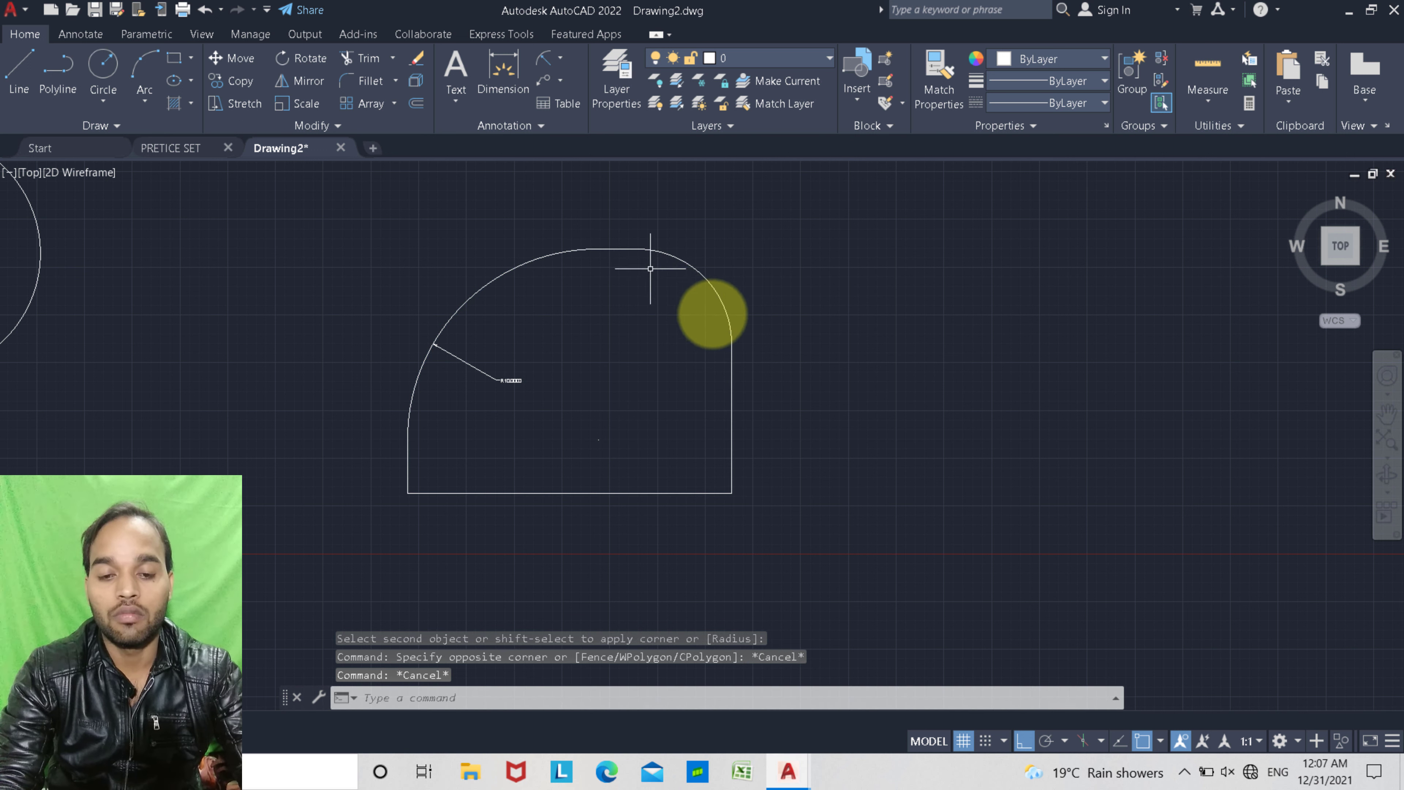
# Add a radius dimension to the rounded upper-right corner, with its text inside the shape
pyautogui.click(544, 68)
pyautogui.click(713, 297)
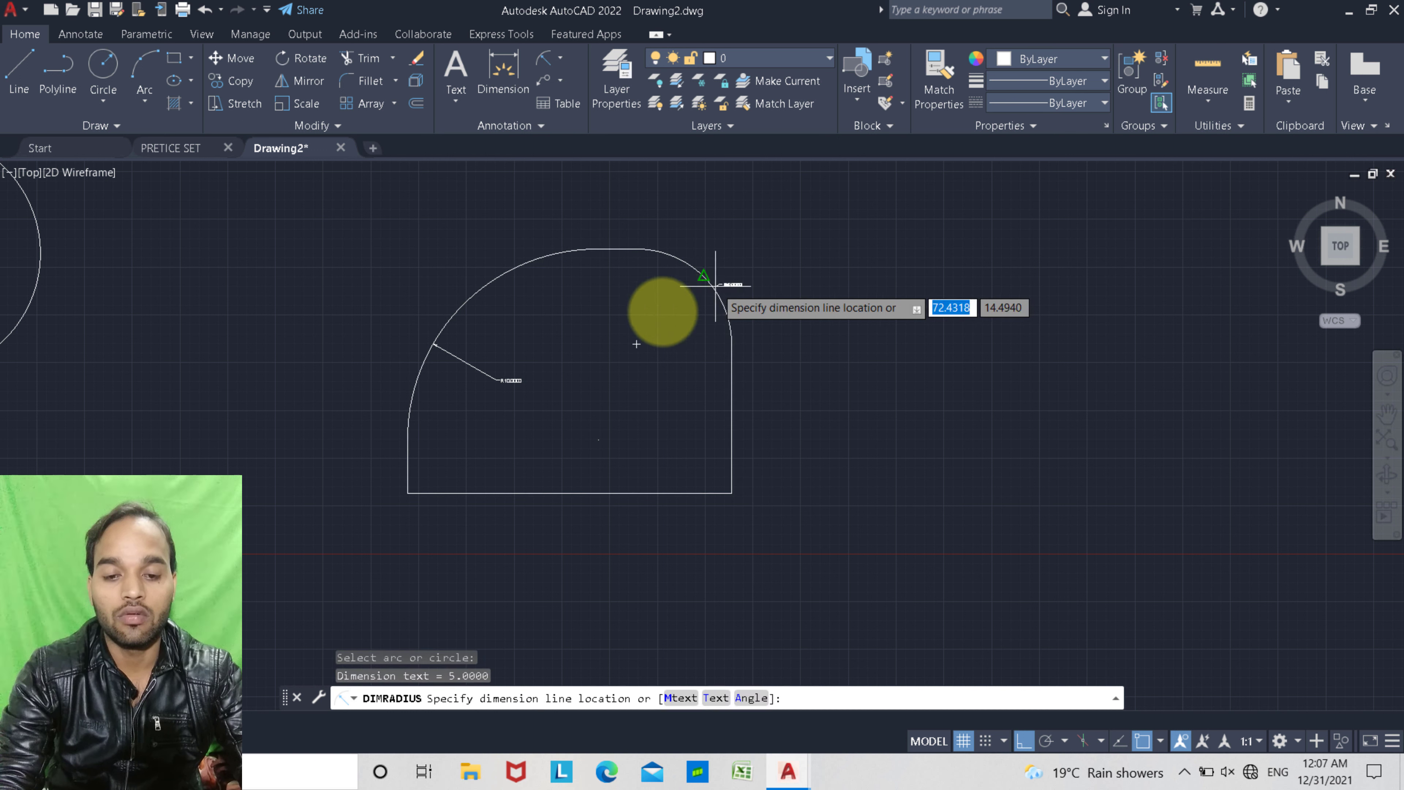
pyautogui.scroll(3, 608, 360)
pyautogui.scroll(4, 667, 329)
pyautogui.scroll(-12, 668, 332)
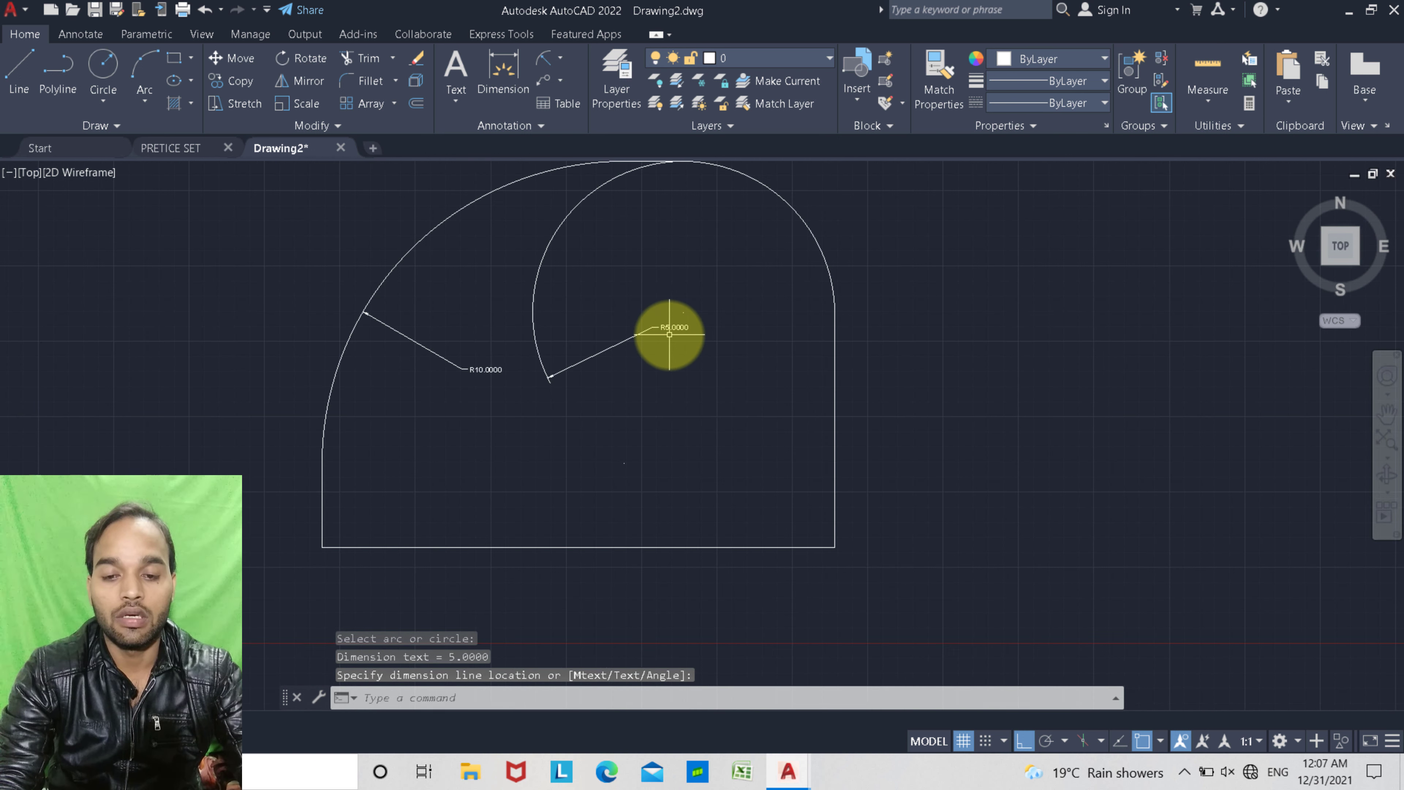
pyautogui.moveTo(621, 364)
pyautogui.mouseDown(button='middle')
pyautogui.moveTo(614, 349)
pyautogui.moveTo(532, 367)
pyautogui.moveTo(453, 362)
pyautogui.mouseUp(button='middle')
pyautogui.scroll(2, 613, 365)
pyautogui.scroll(-2, 505, 398)
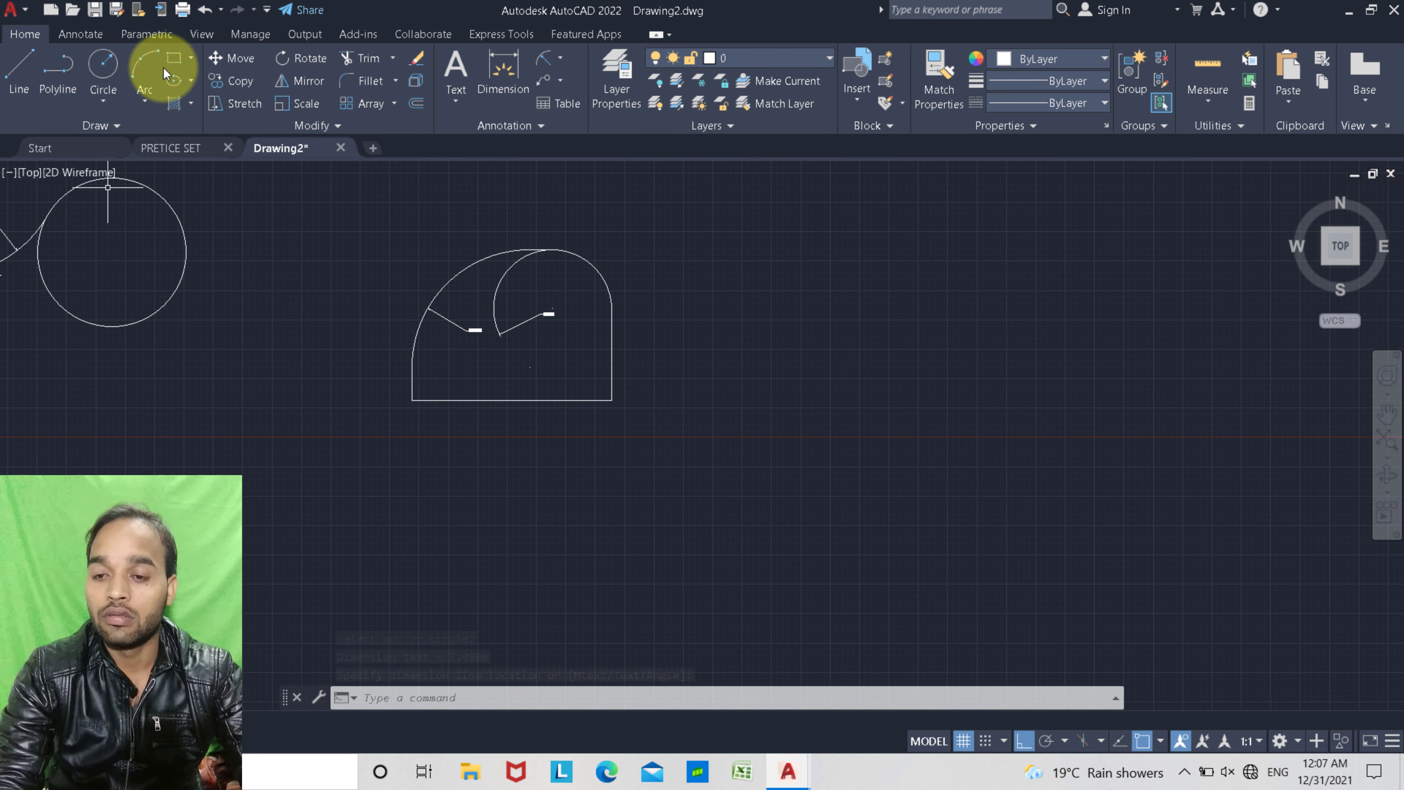
# Draw another rectangle in the empty space to the right of the filleted shape
pyautogui.click(173, 61)
pyautogui.moveTo(564, 417); pyautogui.dragTo(370, 391, button='middle')
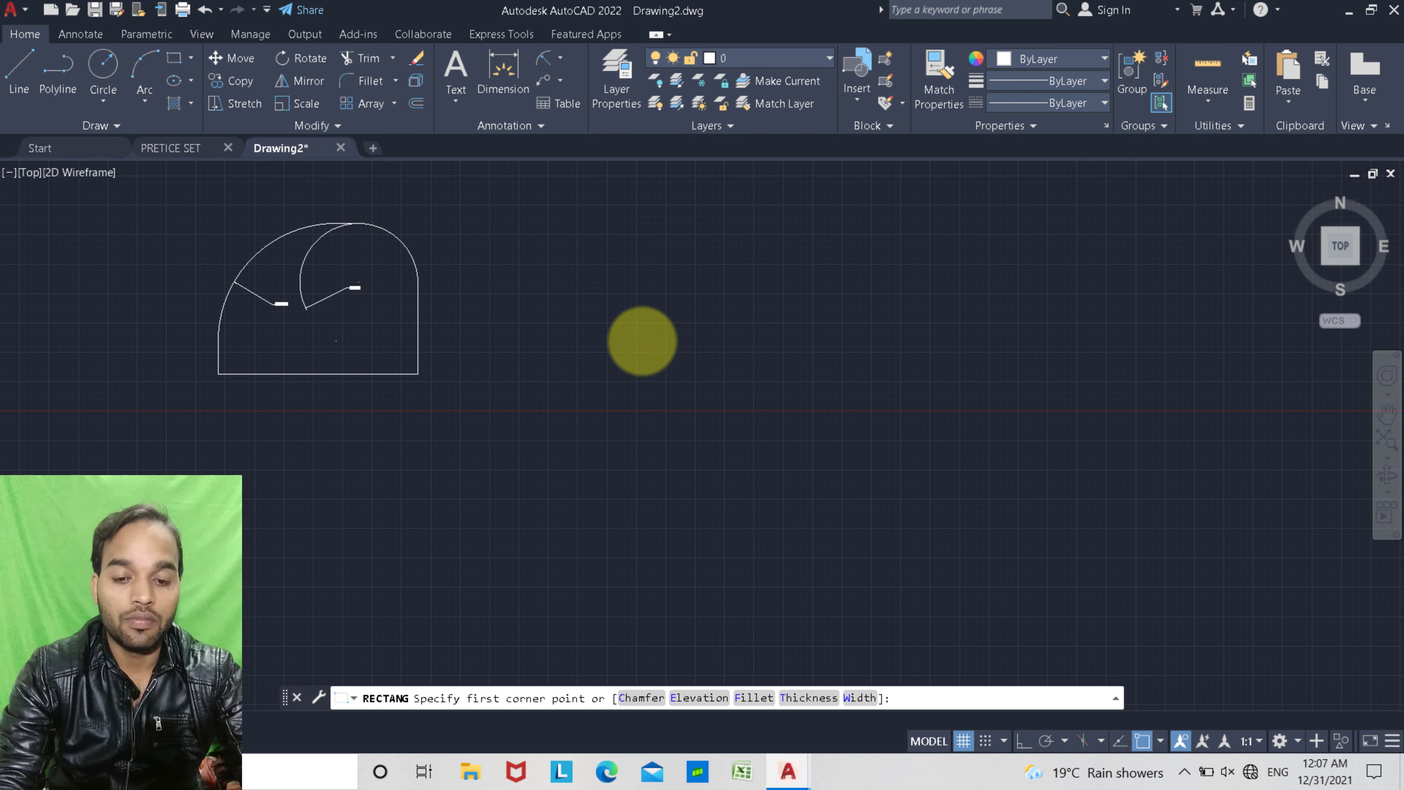
pyautogui.click(634, 328)
pyautogui.click(788, 440)
pyautogui.press('Escape')
pyautogui.press('Escape')
pyautogui.press('Escape')
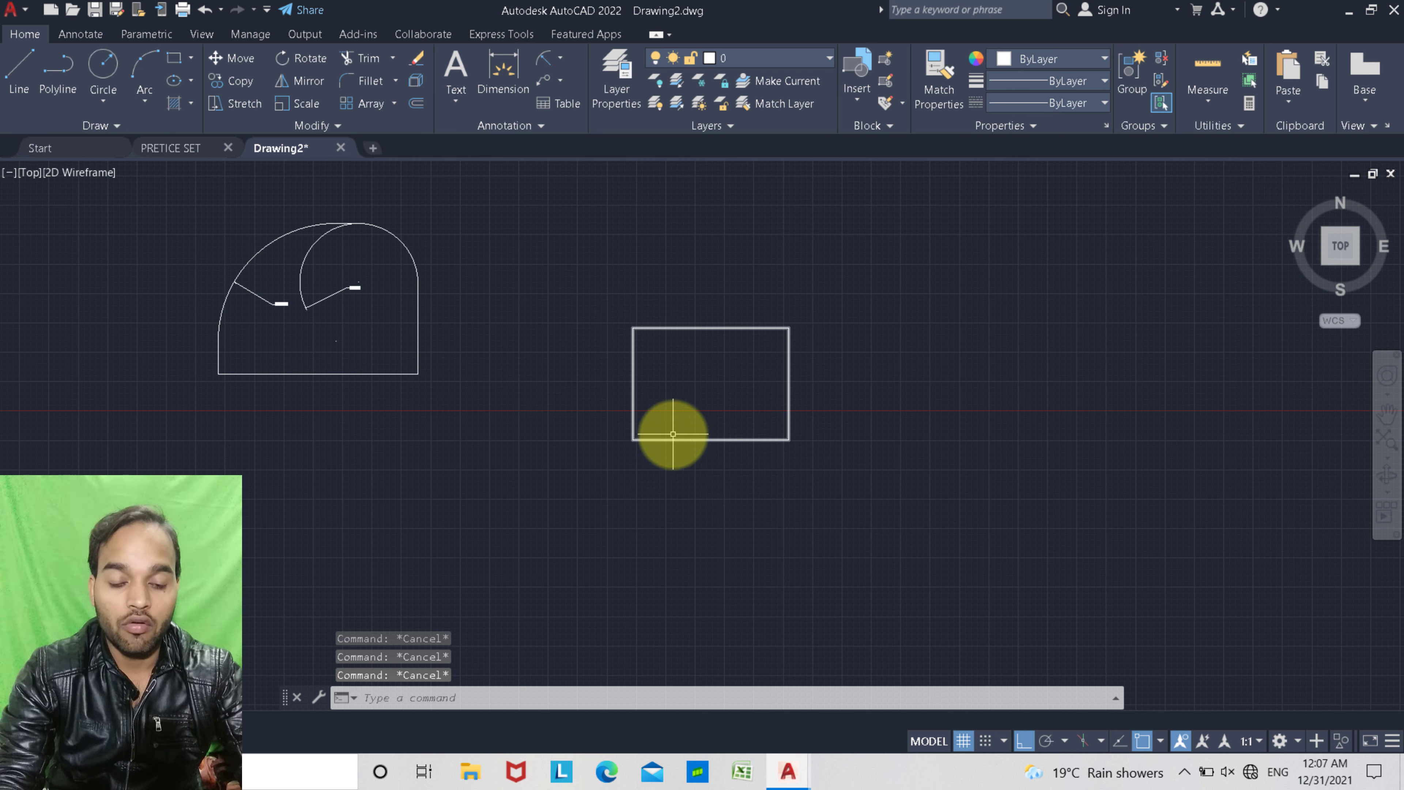
# Fillet the new rectangle's upper-left corner with a radius of 5
pyautogui.moveTo(674, 447); pyautogui.dragTo(676, 454, button='middle')
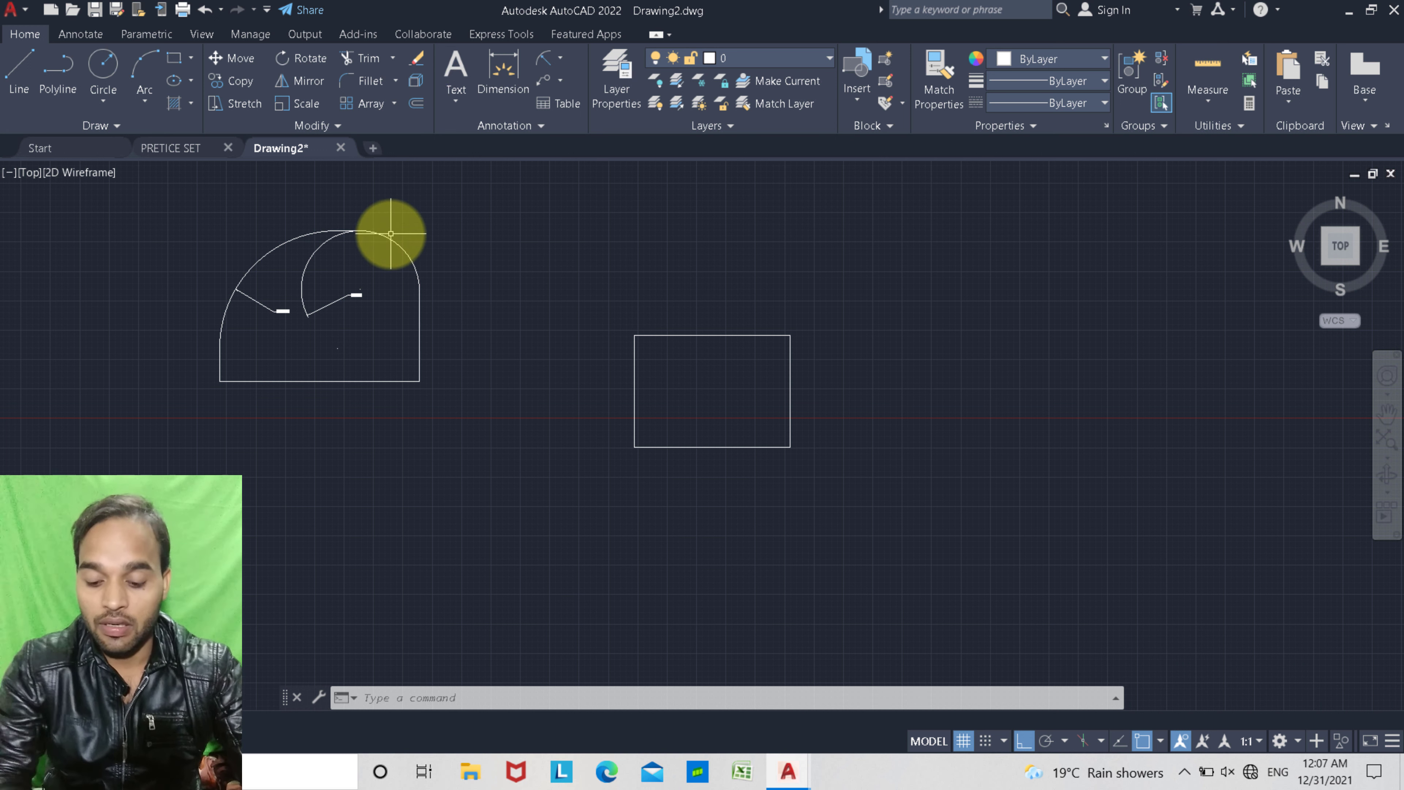
pyautogui.write('I')
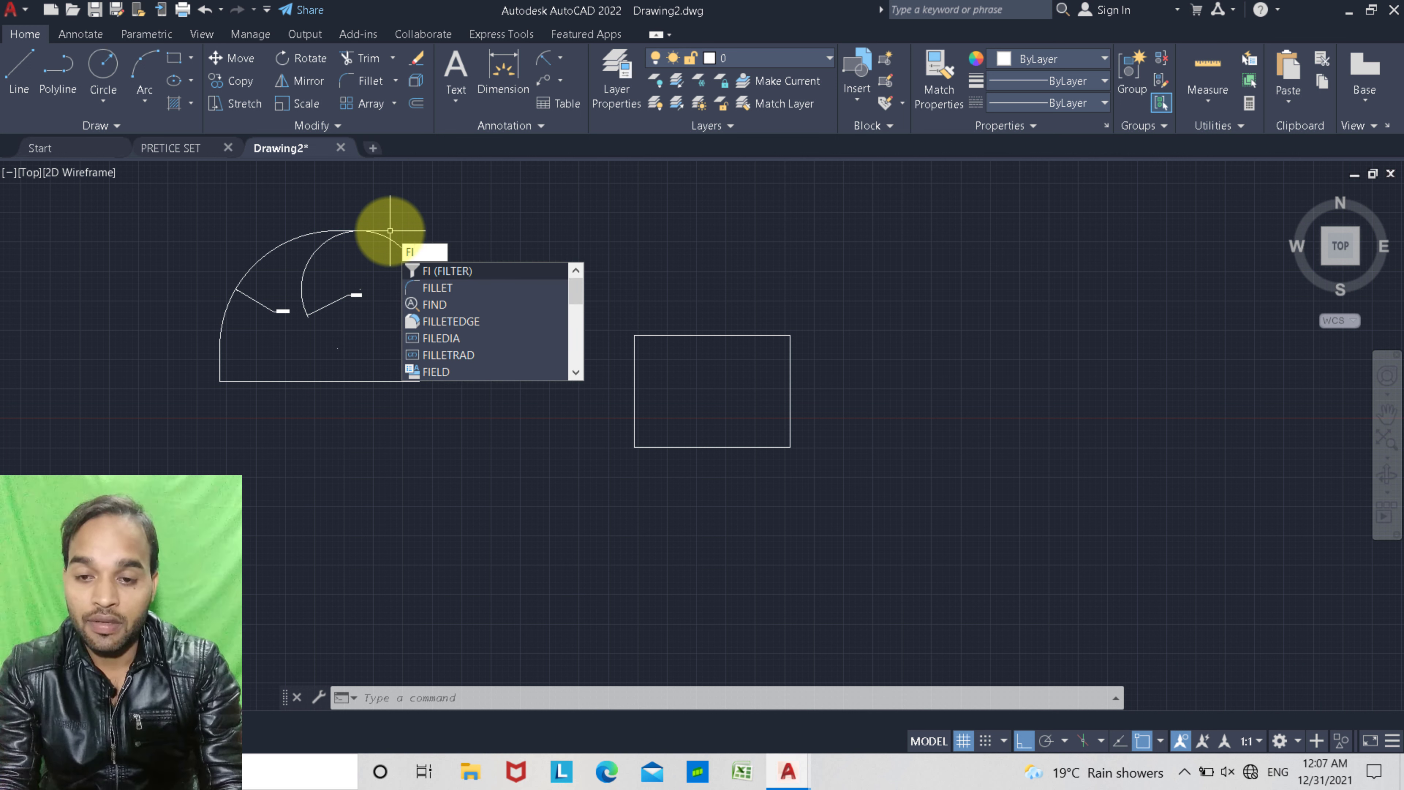
pyautogui.write('LLET')
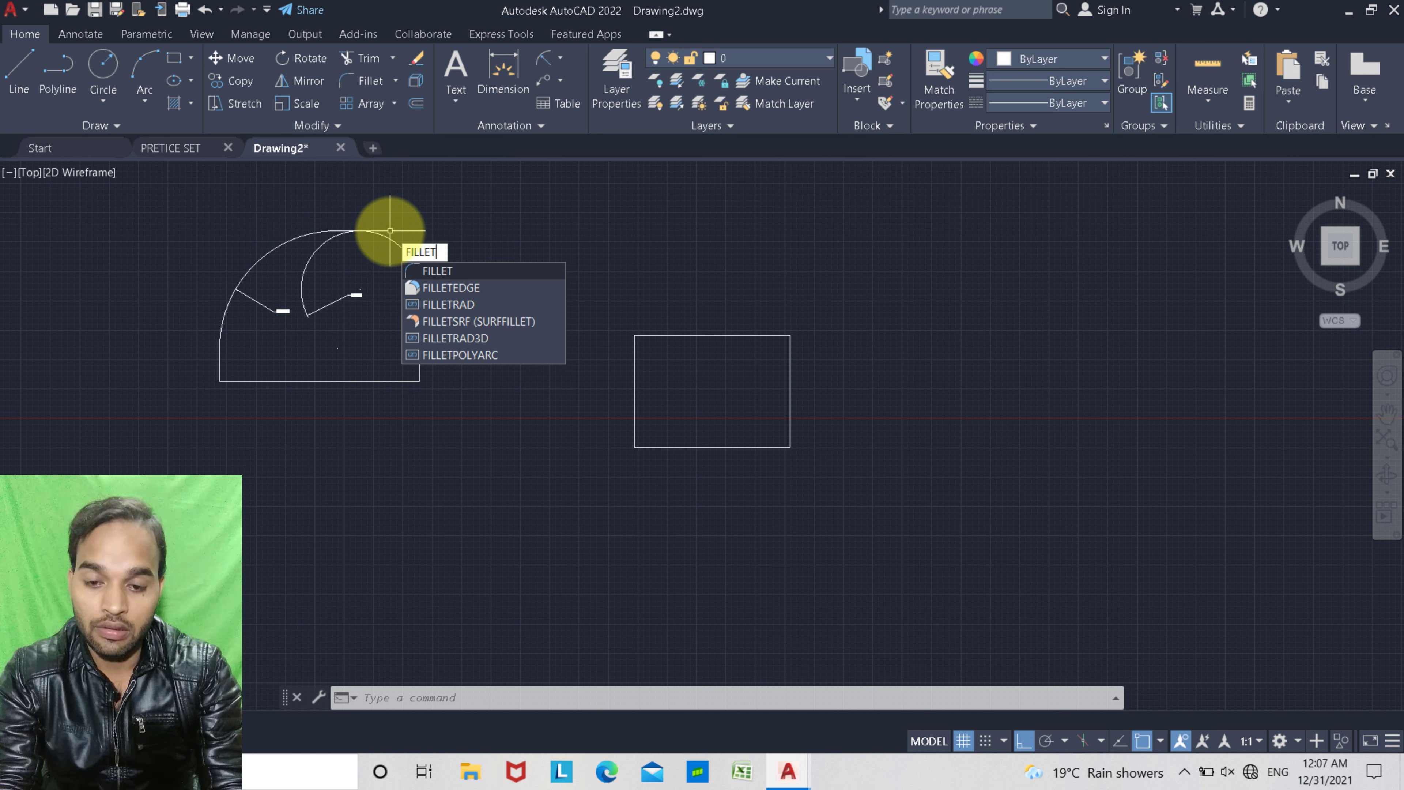
pyautogui.press('Return')
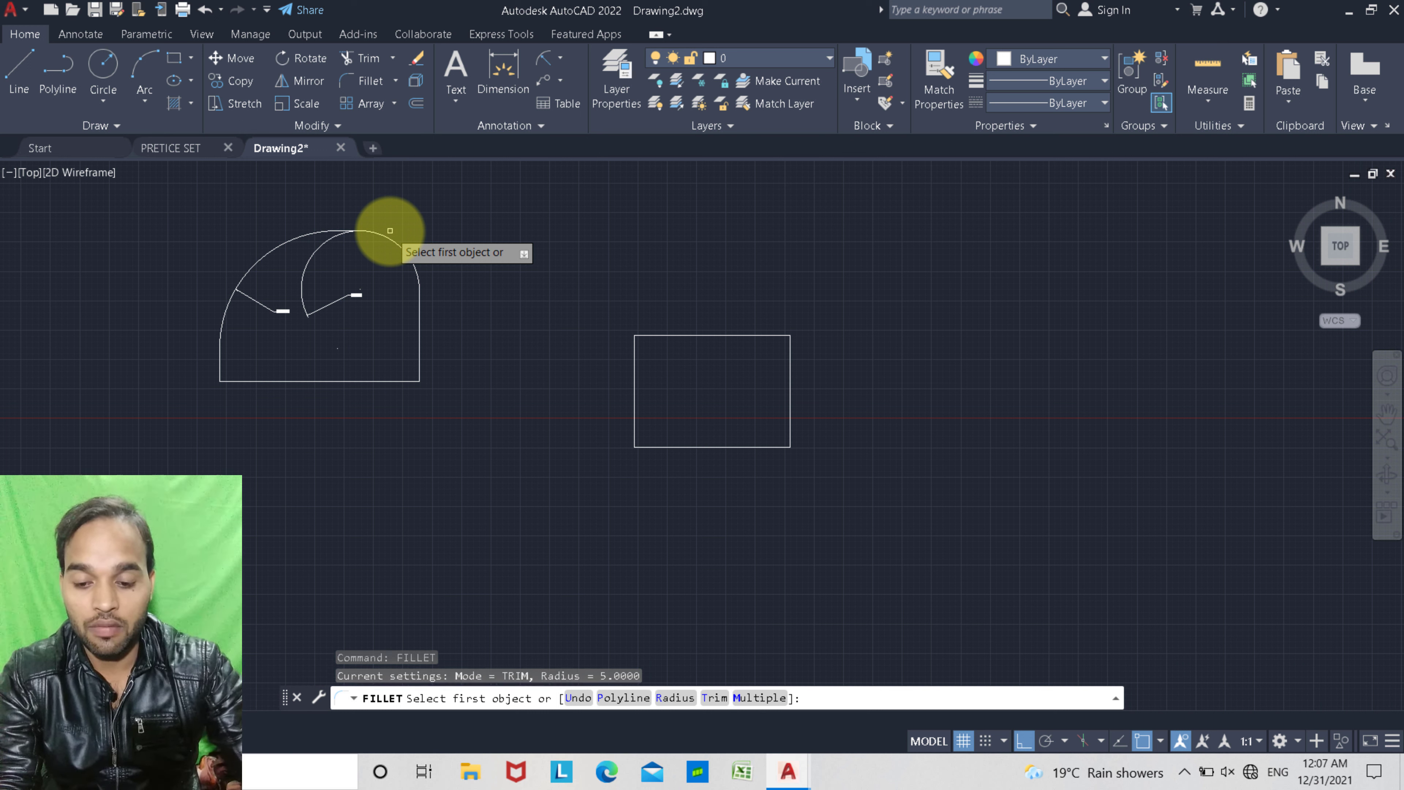
pyautogui.click(634, 367)
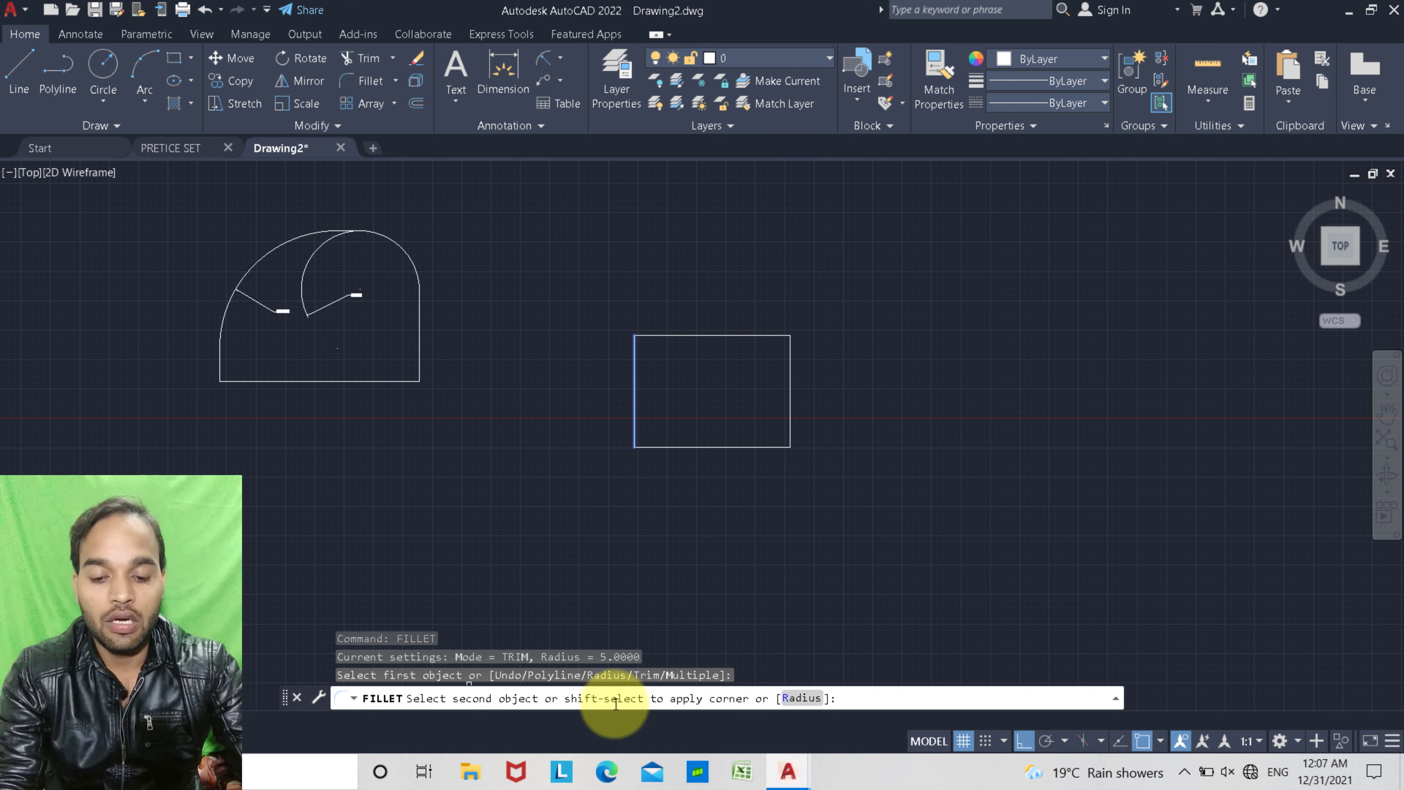
pyautogui.click(803, 699)
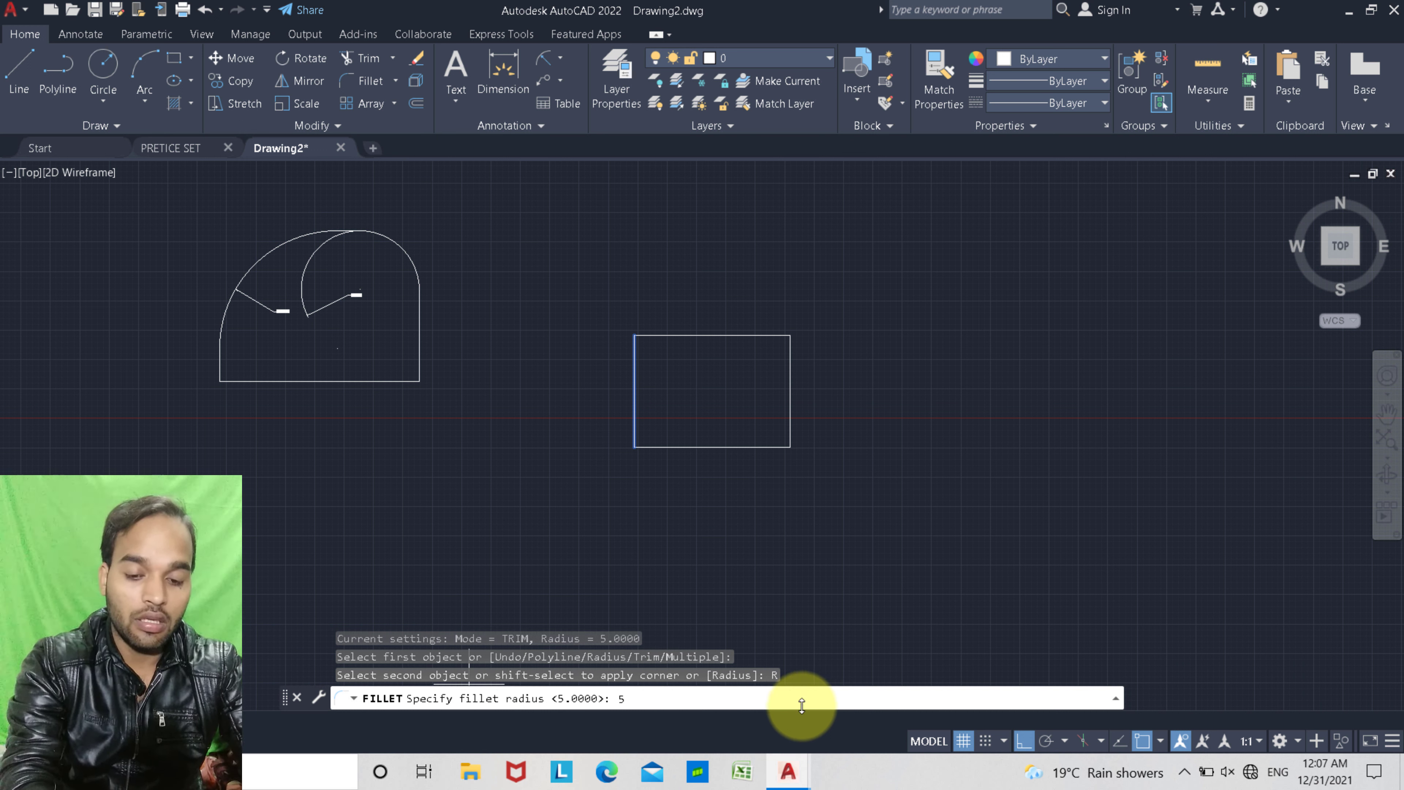
pyautogui.write('5')
pyautogui.press('Return')
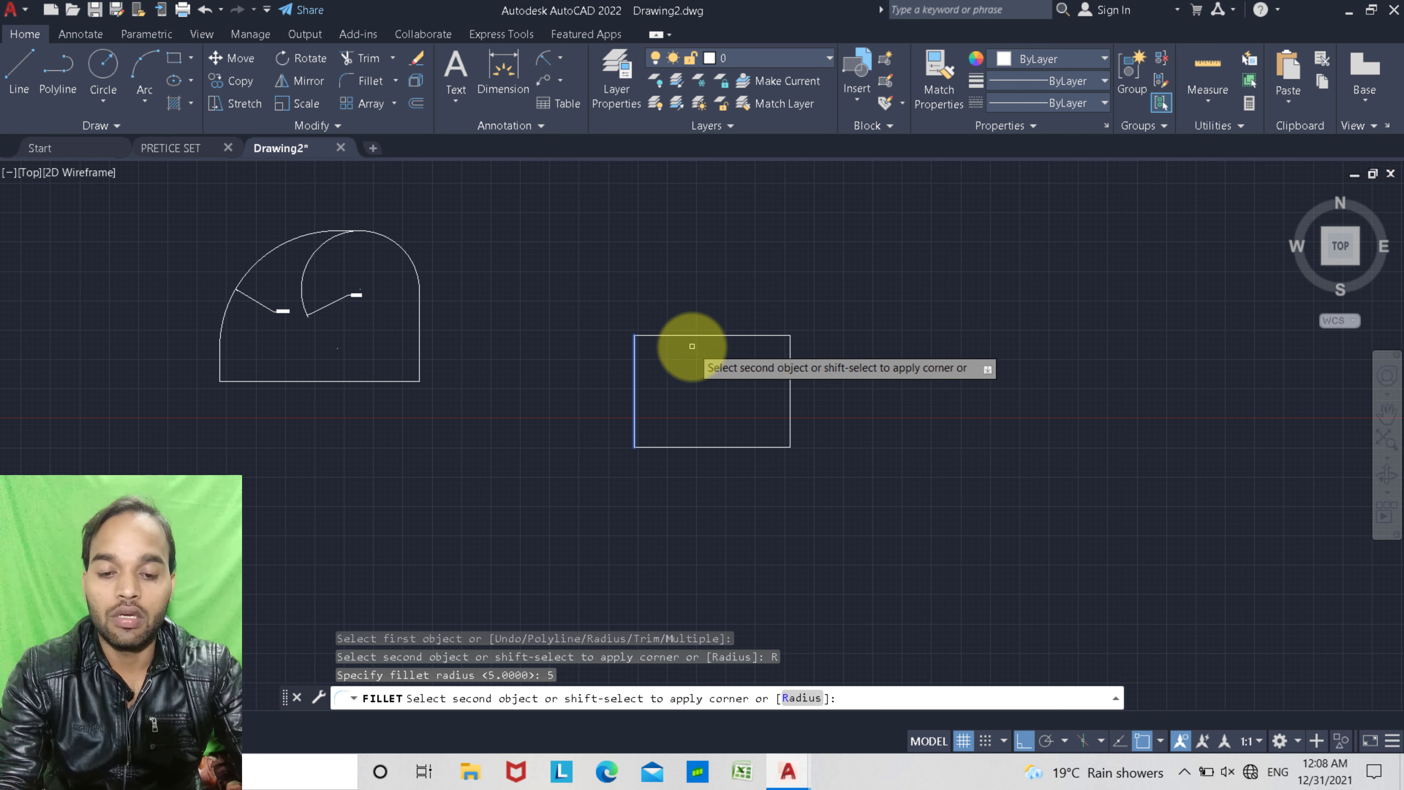
pyautogui.click(683, 333)
pyautogui.scroll(4, 689, 348)
pyautogui.moveTo(693, 354)
pyautogui.mouseDown(button='middle')
pyautogui.moveTo(653, 307)
pyautogui.moveTo(575, 281)
pyautogui.mouseUp(button='middle')
pyautogui.scroll(-2, 637, 327)
pyautogui.press('Escape')
pyautogui.press('Escape')
pyautogui.press('Escape')
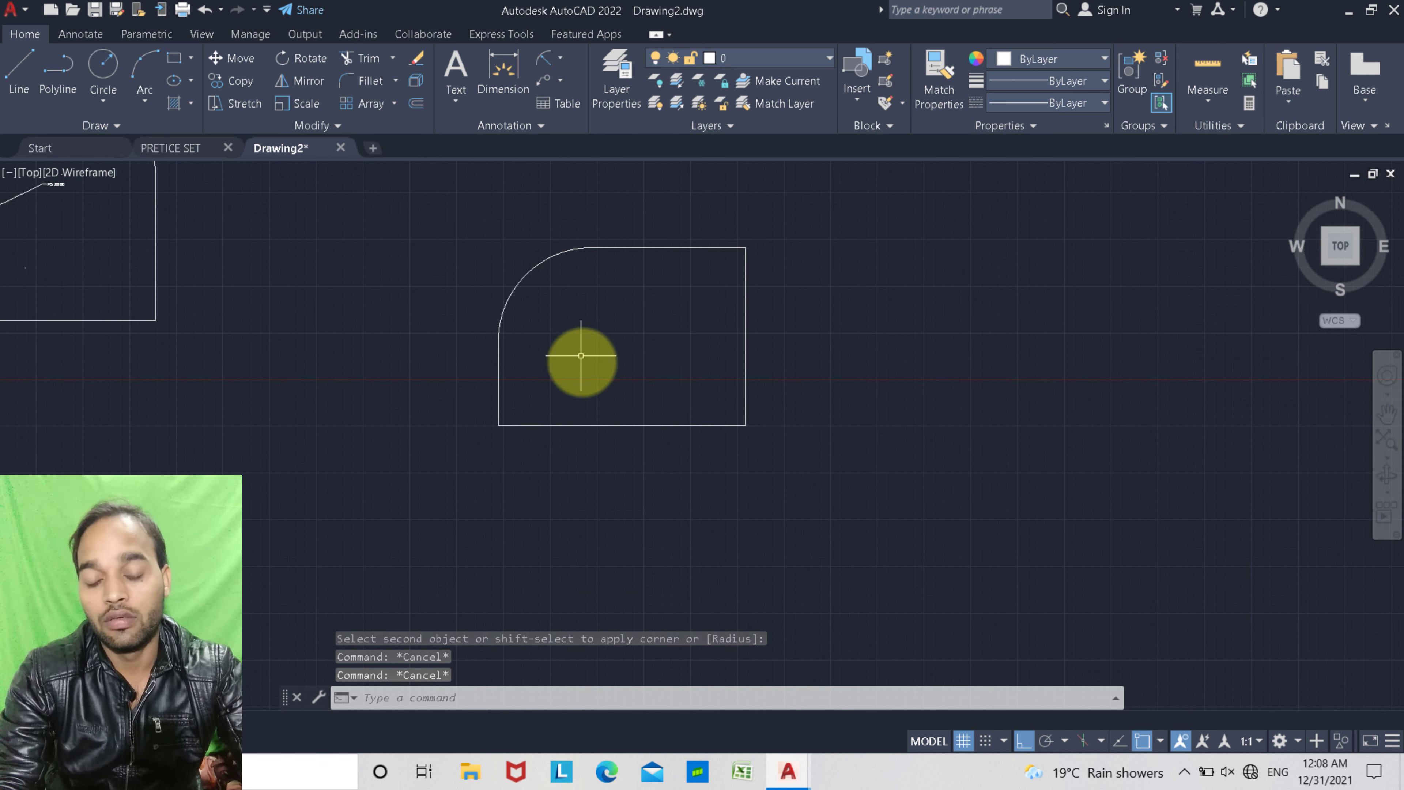
# Draw a circle overlapping the lower-right corner of the newly filleted rectangle
pyautogui.moveTo(580, 377); pyautogui.dragTo(573, 391, button='middle')
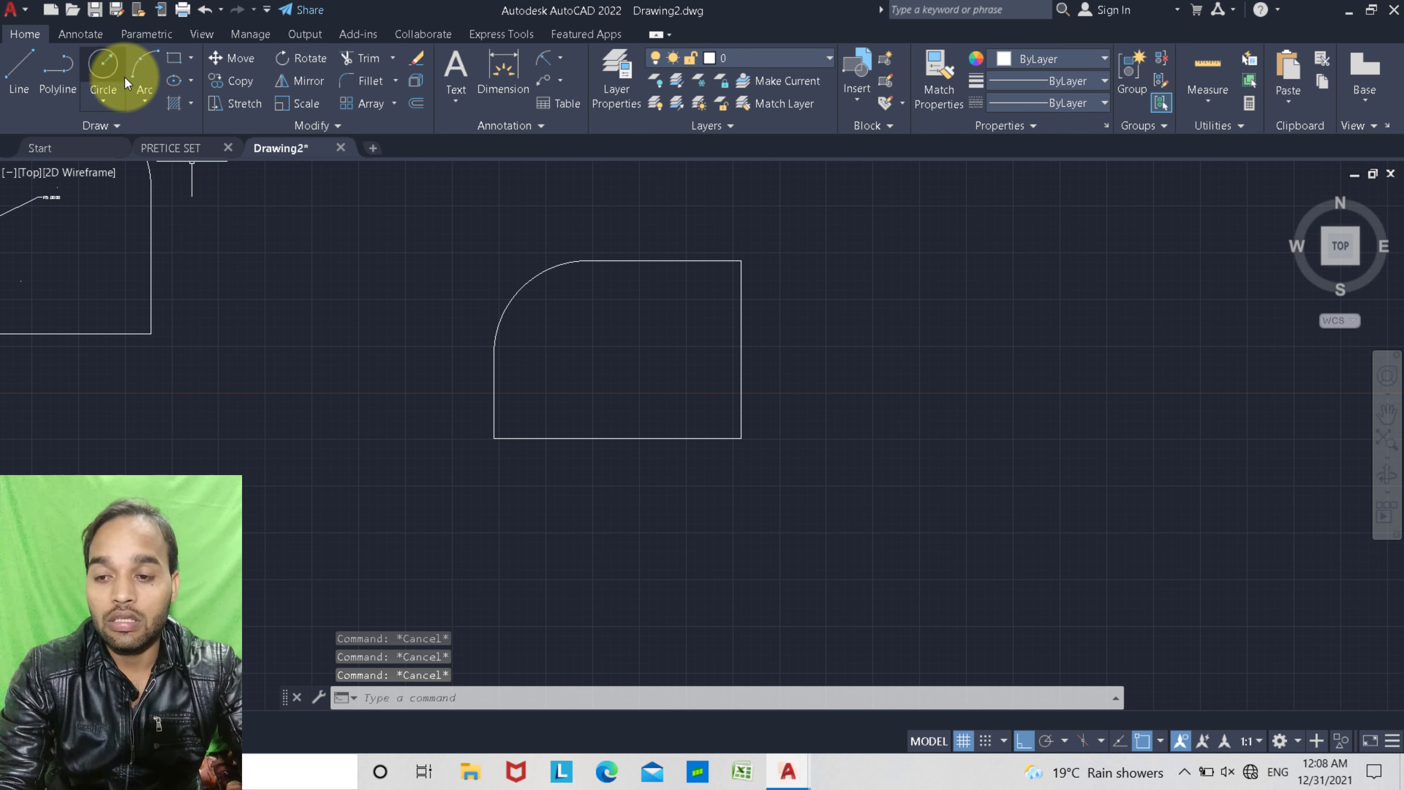
pyautogui.click(113, 73)
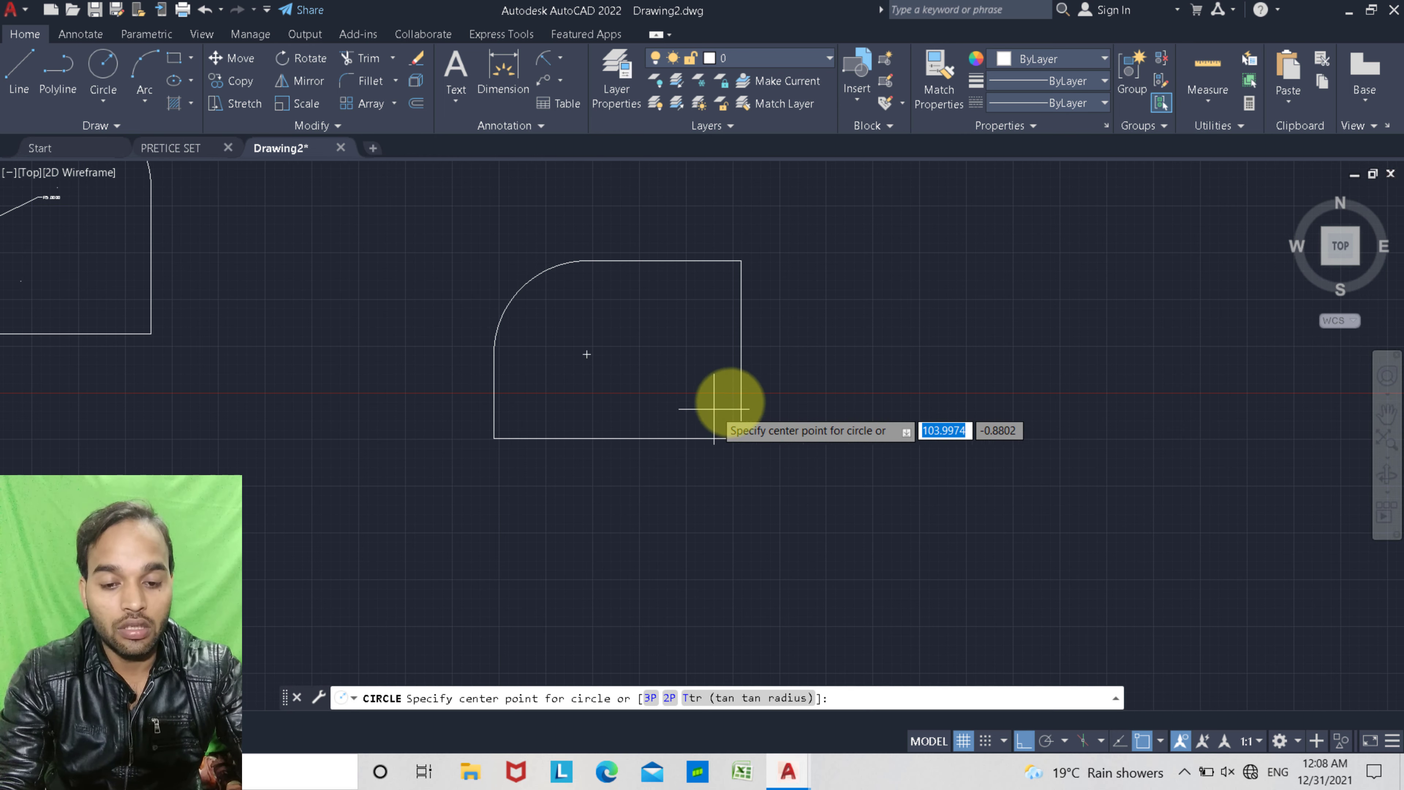
pyautogui.click(741, 438)
pyautogui.click(775, 471)
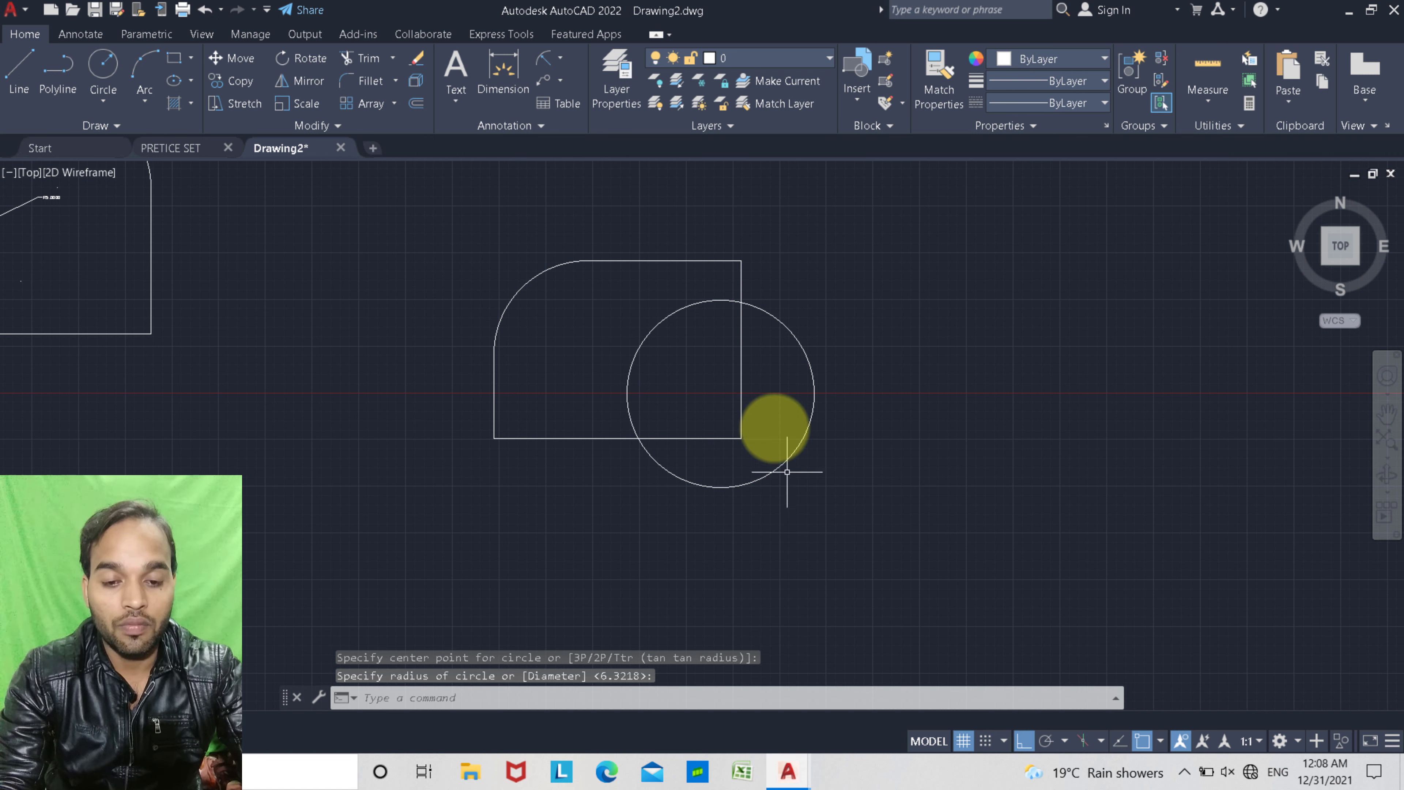
pyautogui.scroll(5, 744, 290)
pyautogui.scroll(-5, 731, 314)
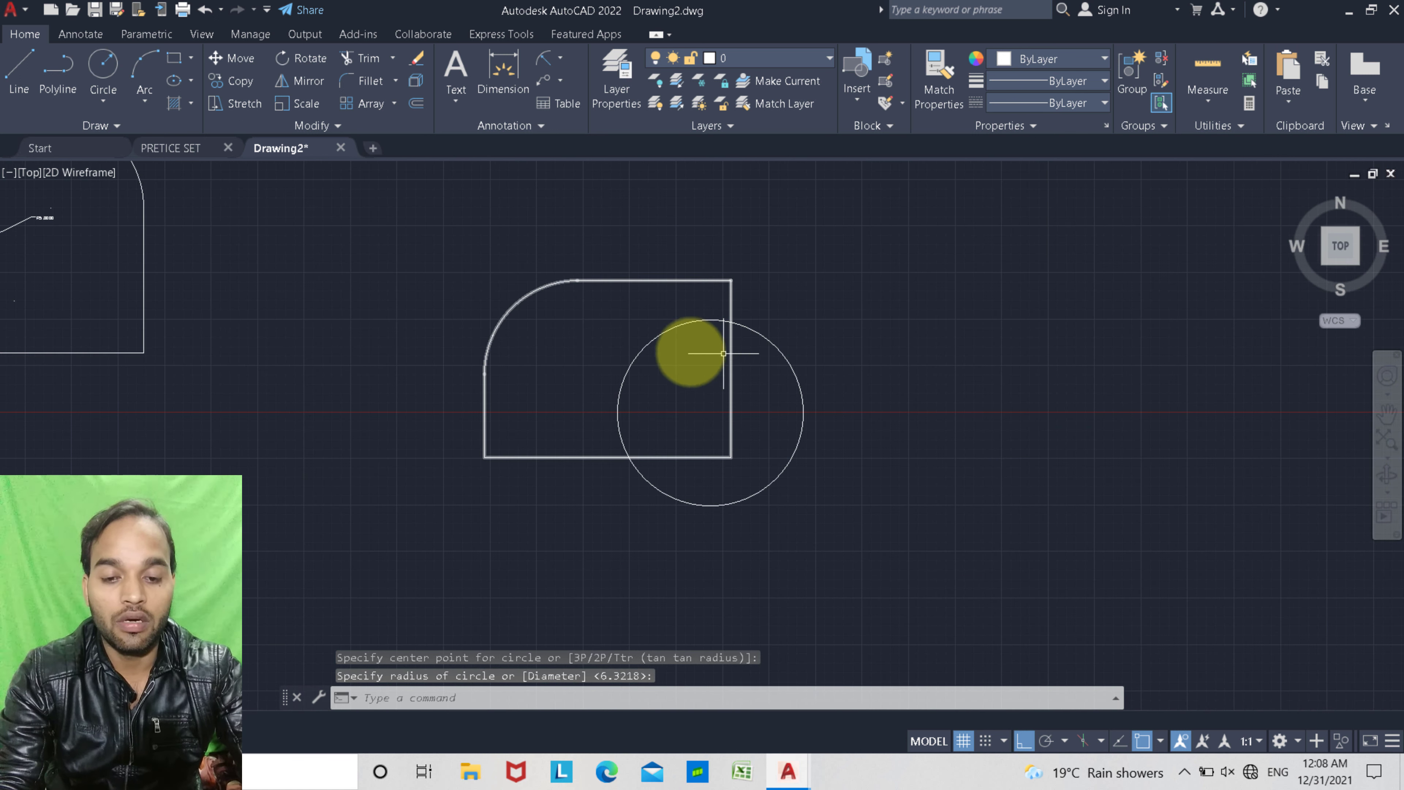
# Fillet the same rectangle's lower-right corner, between its right and bottom edges, with a radius of 5
pyautogui.click(359, 81)
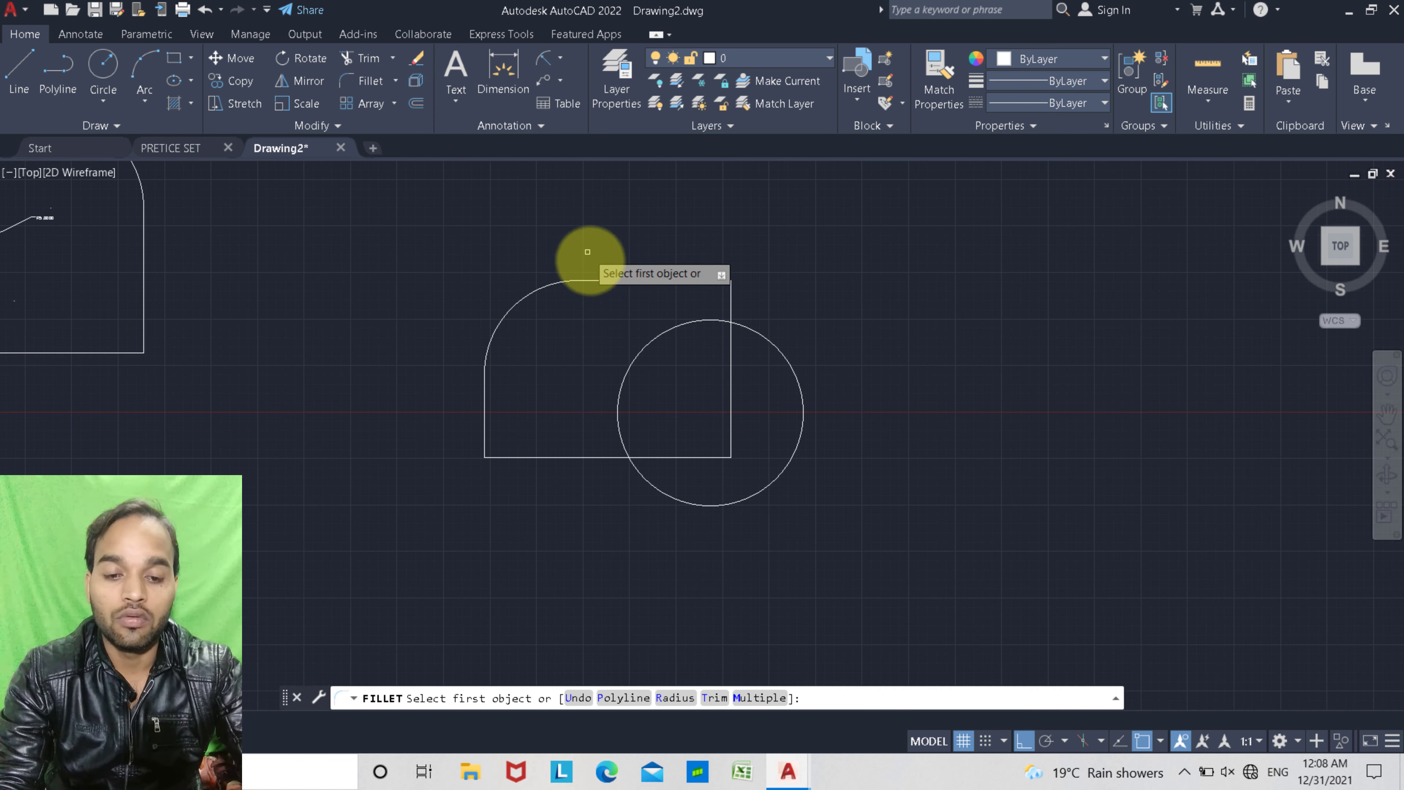
pyautogui.click(732, 397)
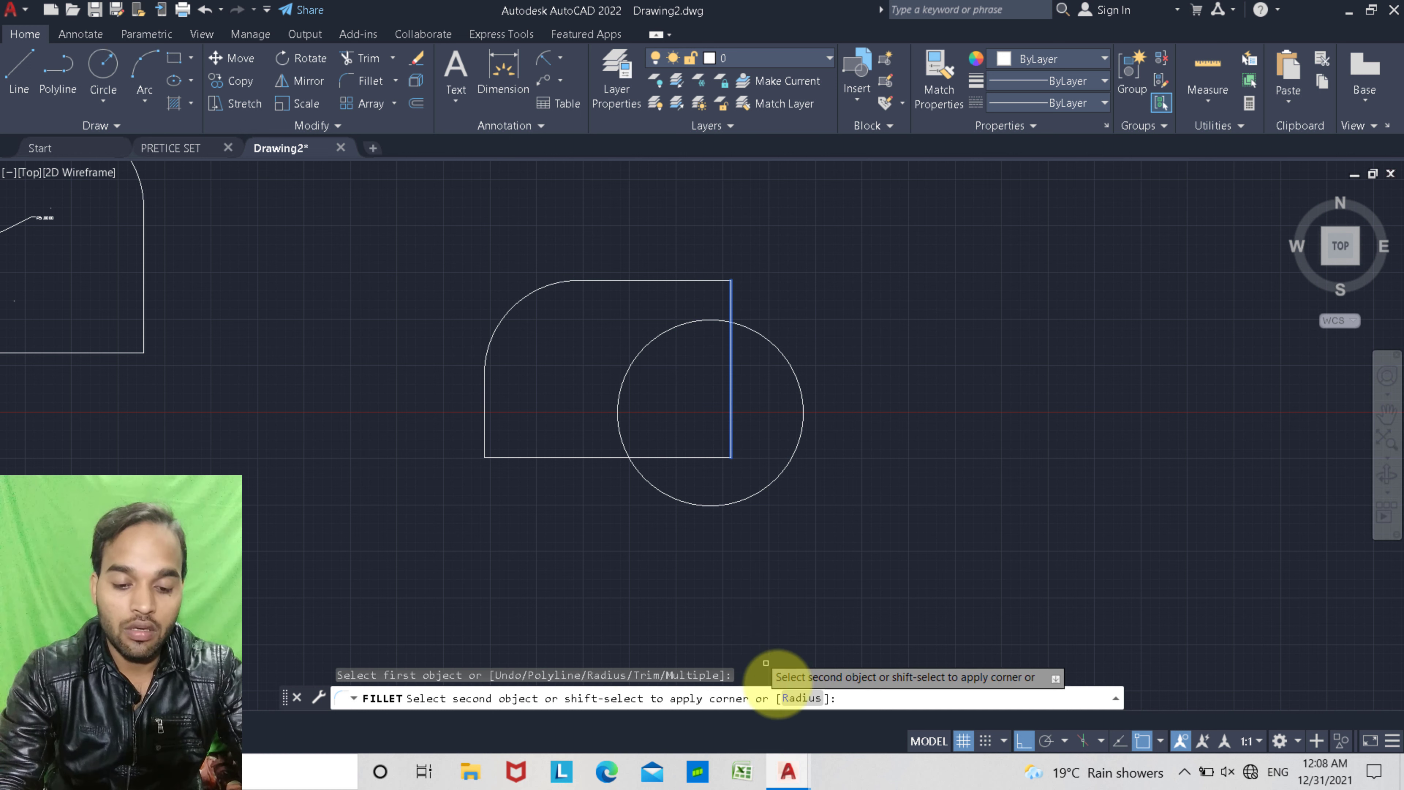
pyautogui.click(799, 698)
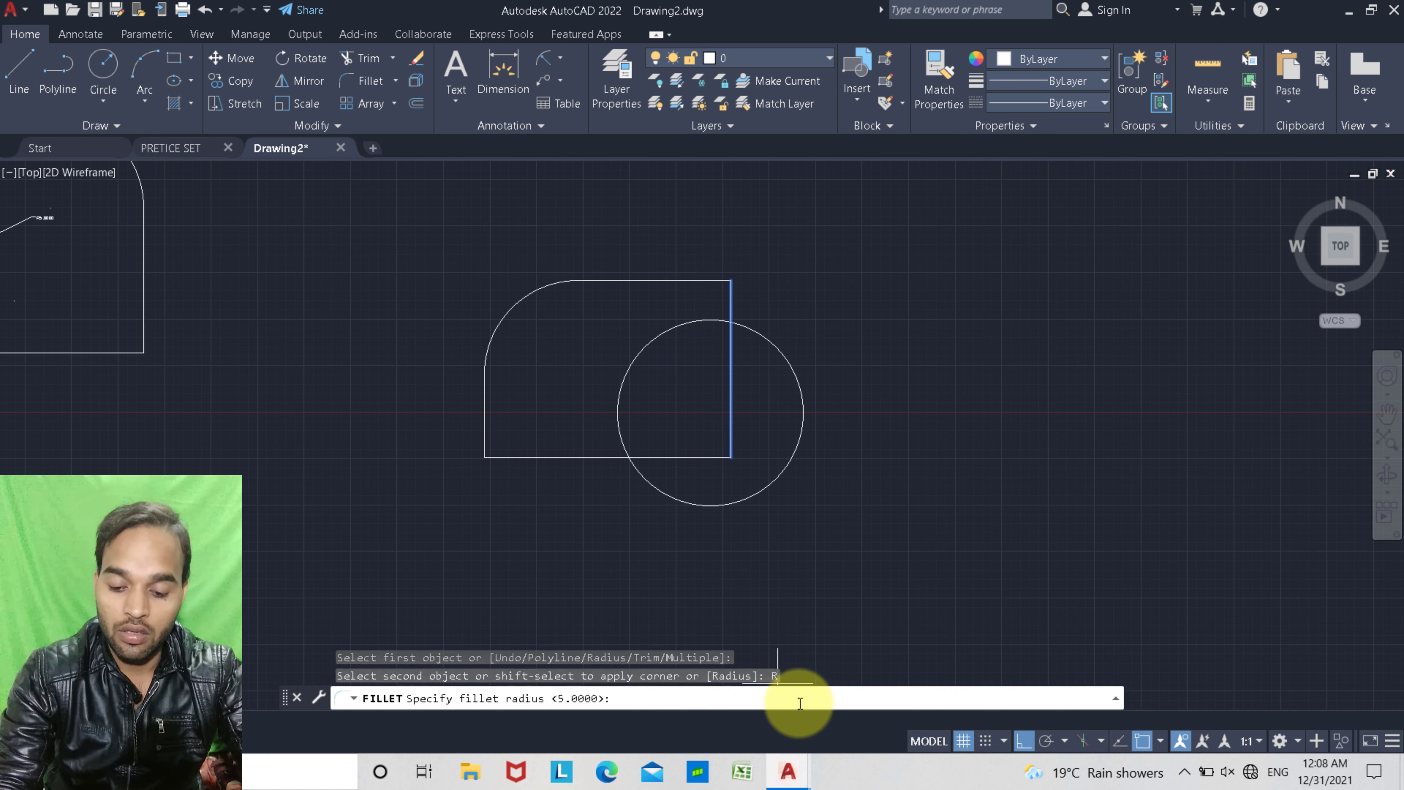
pyautogui.write('5')
pyautogui.press('Return')
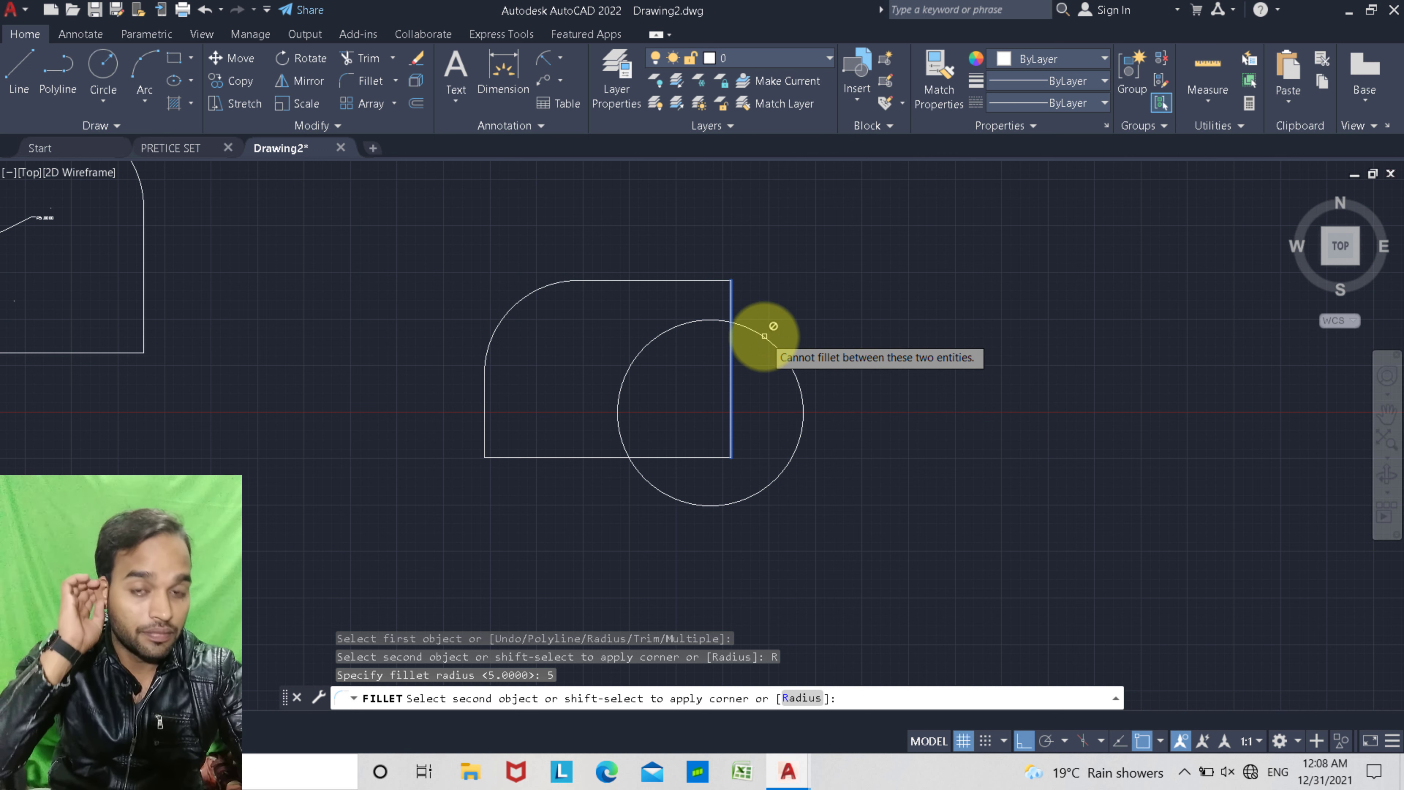
pyautogui.click(609, 453)
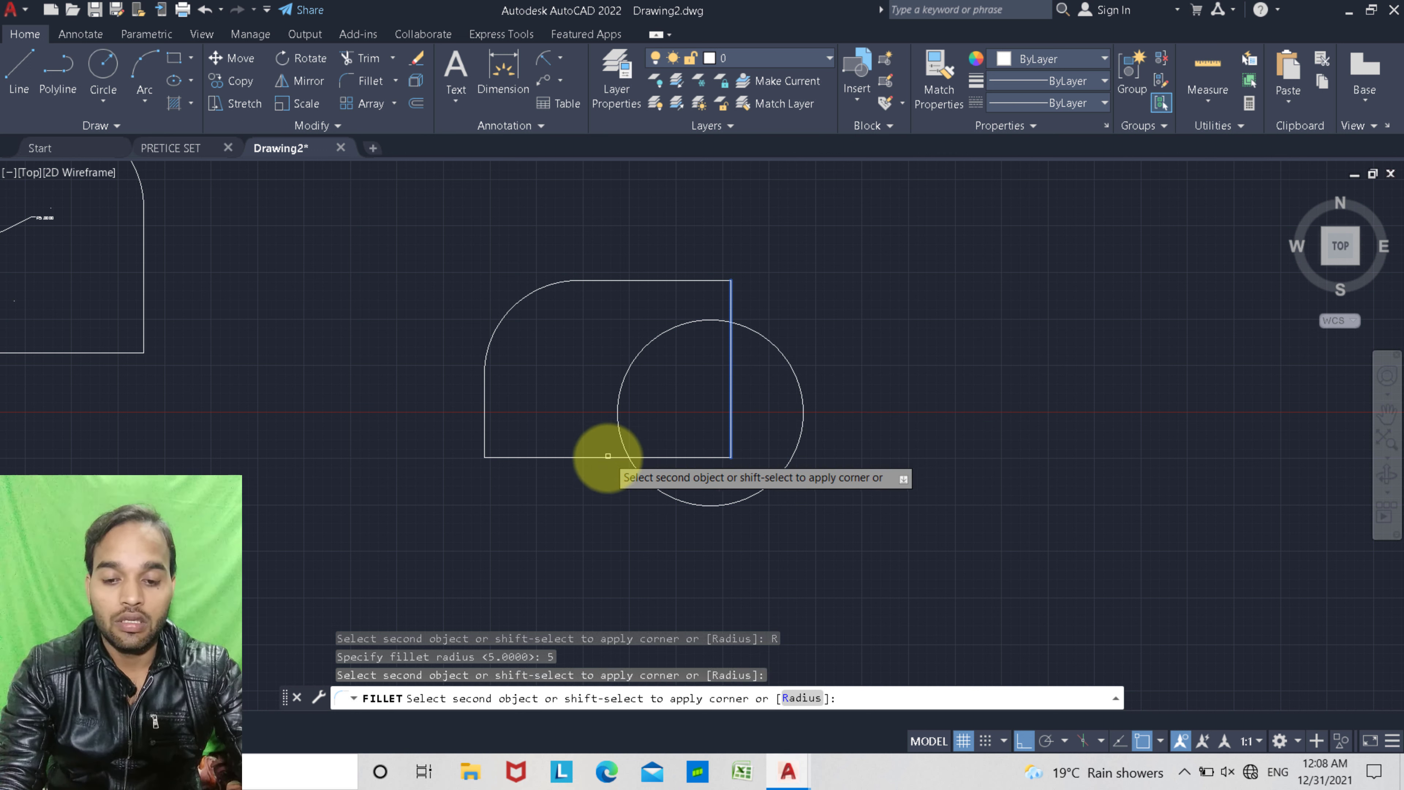
pyautogui.click(608, 458)
pyautogui.press('Escape')
# Erase the circle overlapping the rectangle's lower-right corner
pyautogui.click(626, 363)
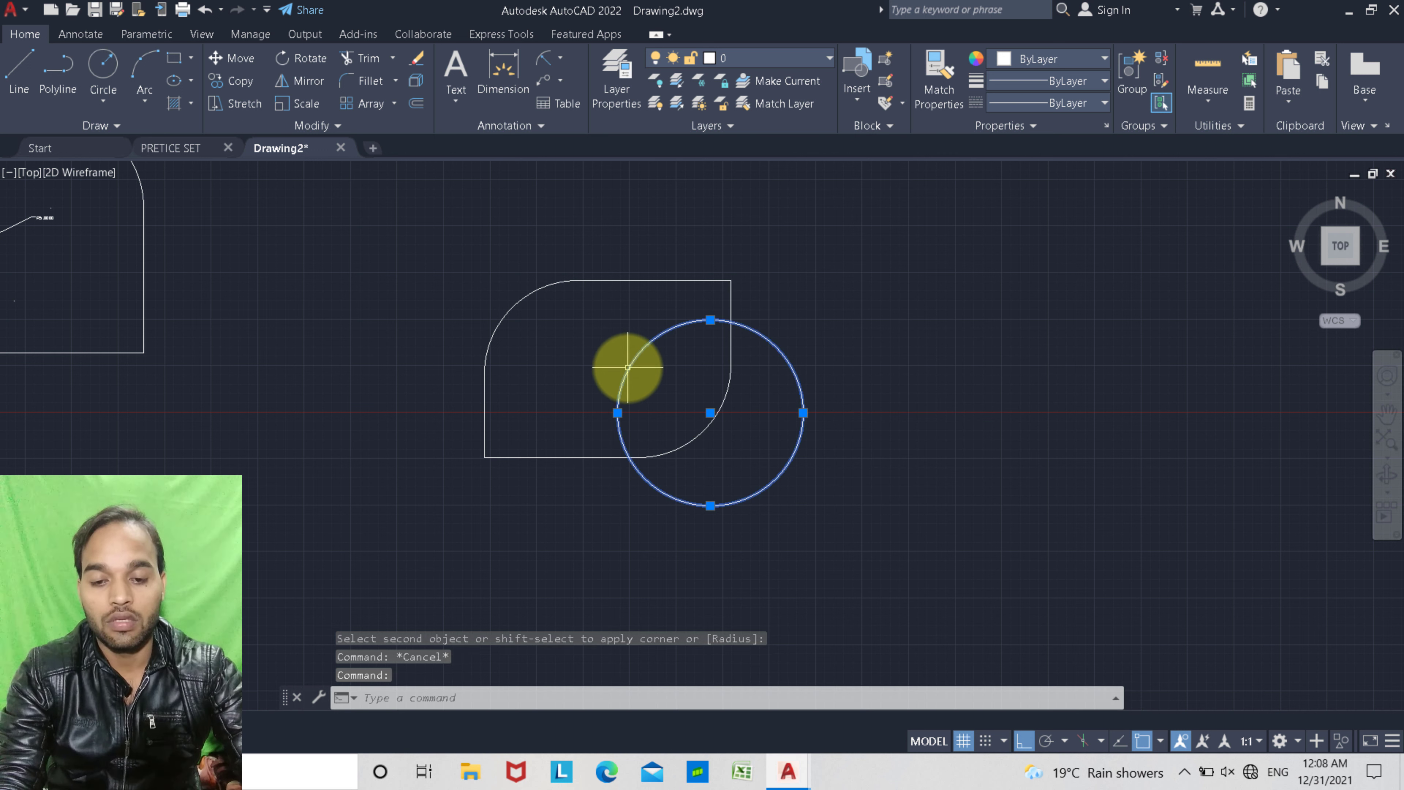
pyautogui.rightClick(628, 363)
pyautogui.click(670, 429)
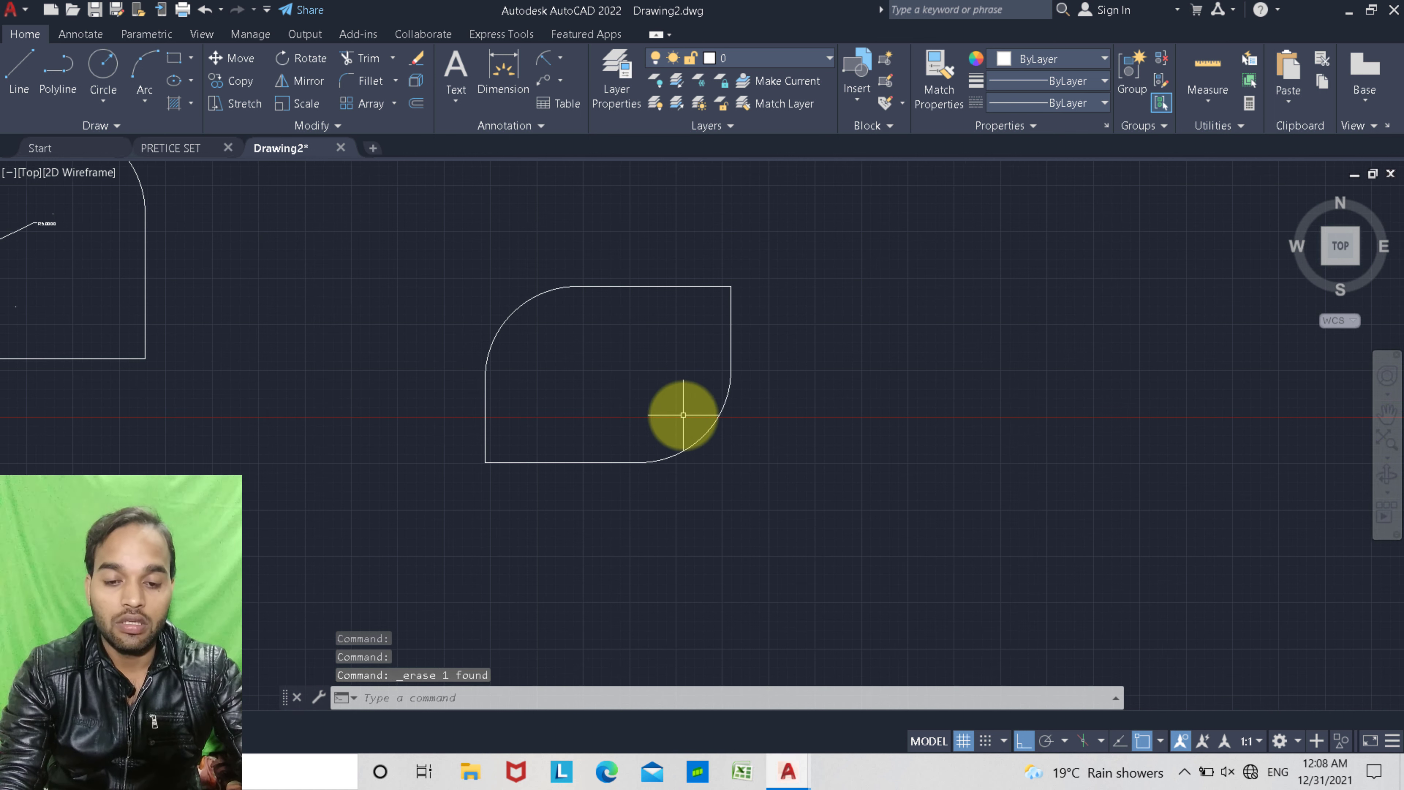
pyautogui.scroll(4, 686, 421)
pyautogui.scroll(-2, 533, 433)
pyautogui.moveTo(532, 434)
pyautogui.mouseDown(button='middle')
pyautogui.moveTo(571, 383)
pyautogui.moveTo(567, 402)
pyautogui.mouseUp(button='middle')
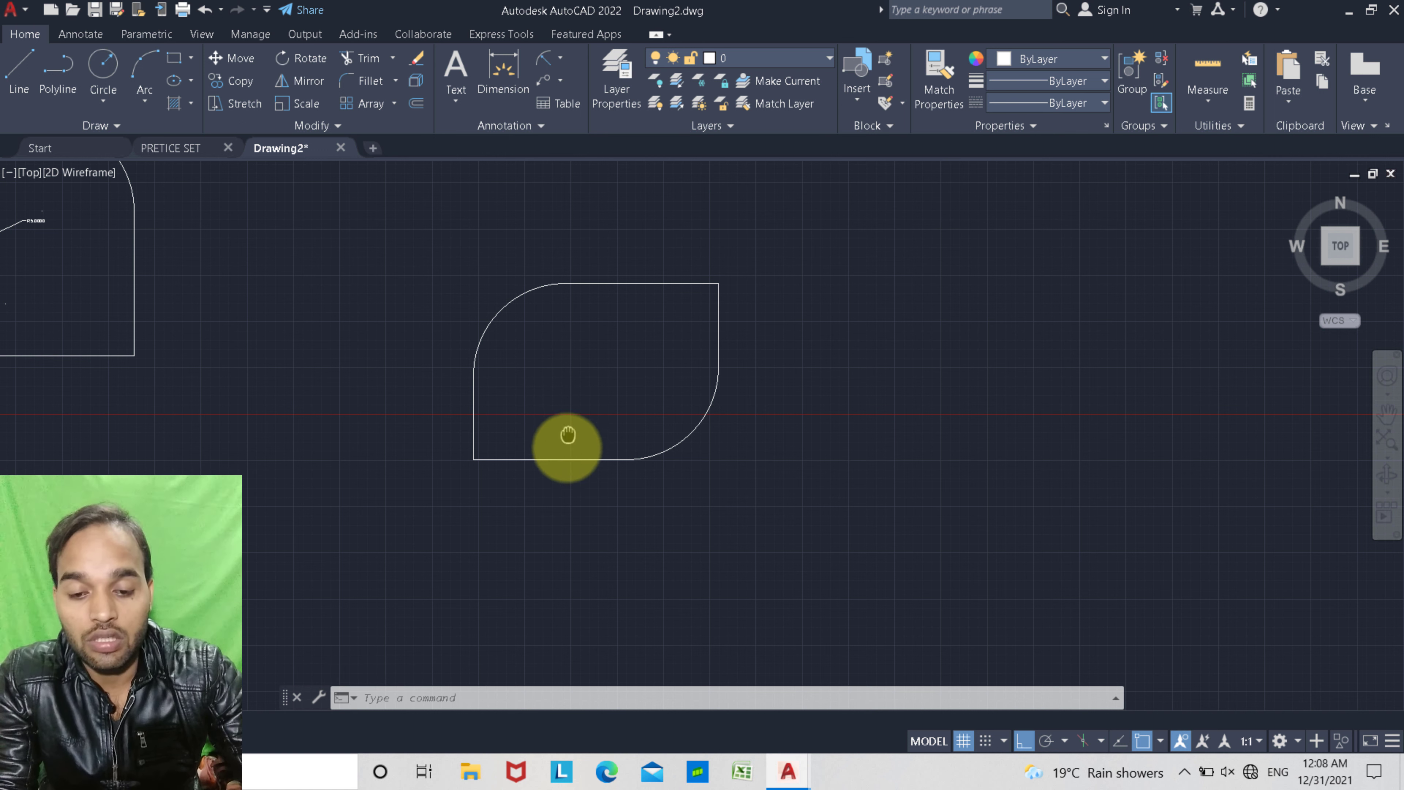
pyautogui.moveTo(568, 435); pyautogui.dragTo(566, 456, button='middle')
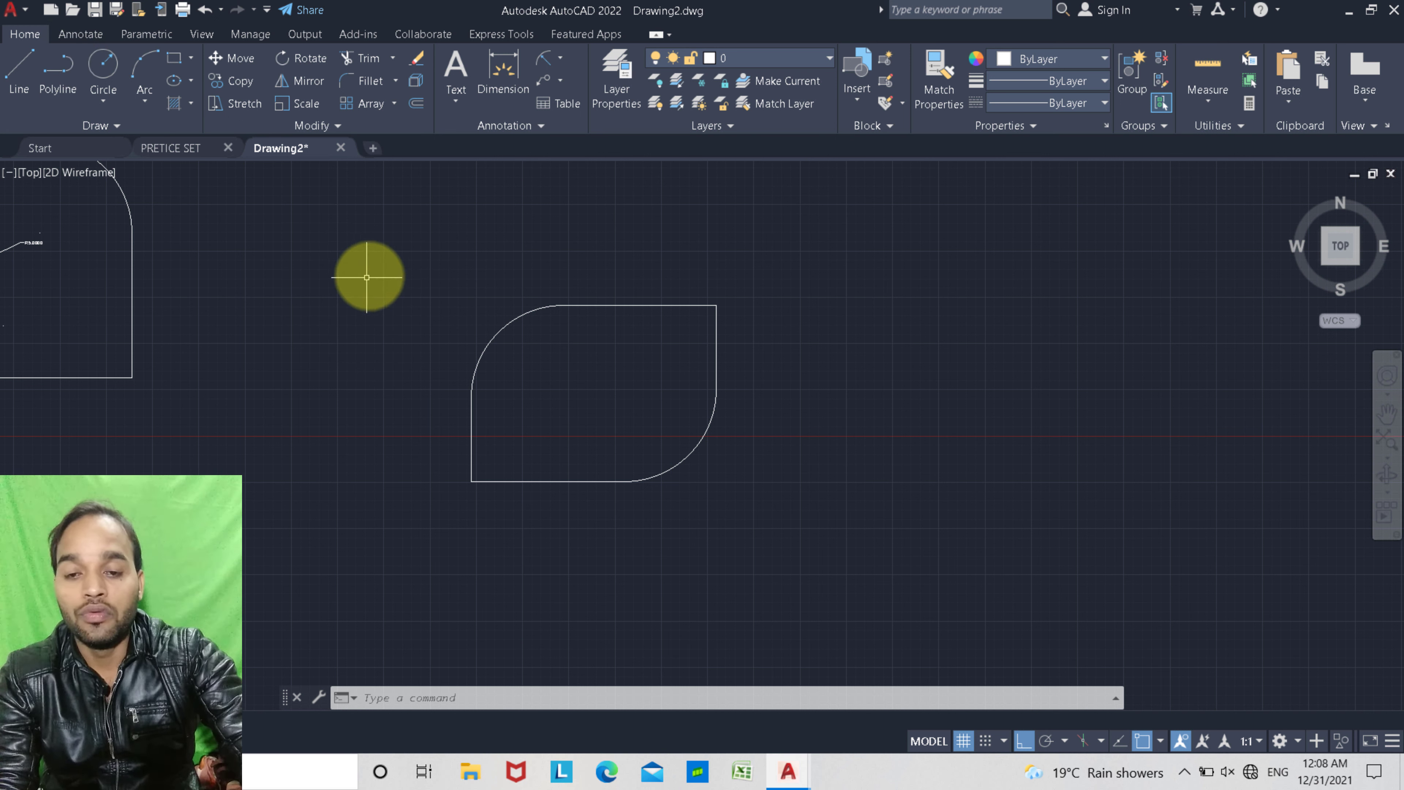
pyautogui.scroll(-2, 502, 351)
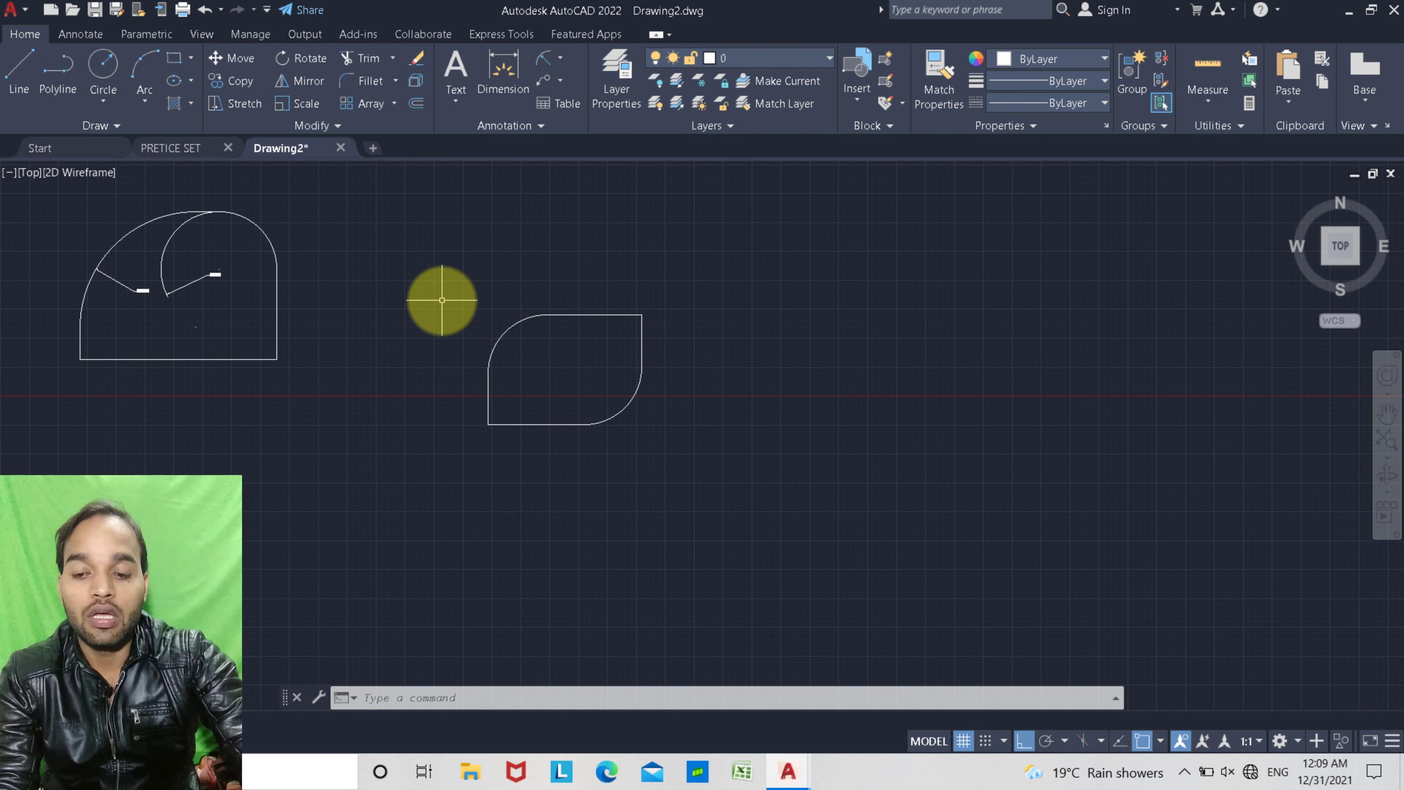
pyautogui.moveTo(217, 277); pyautogui.dragTo(242, 307, button='middle')
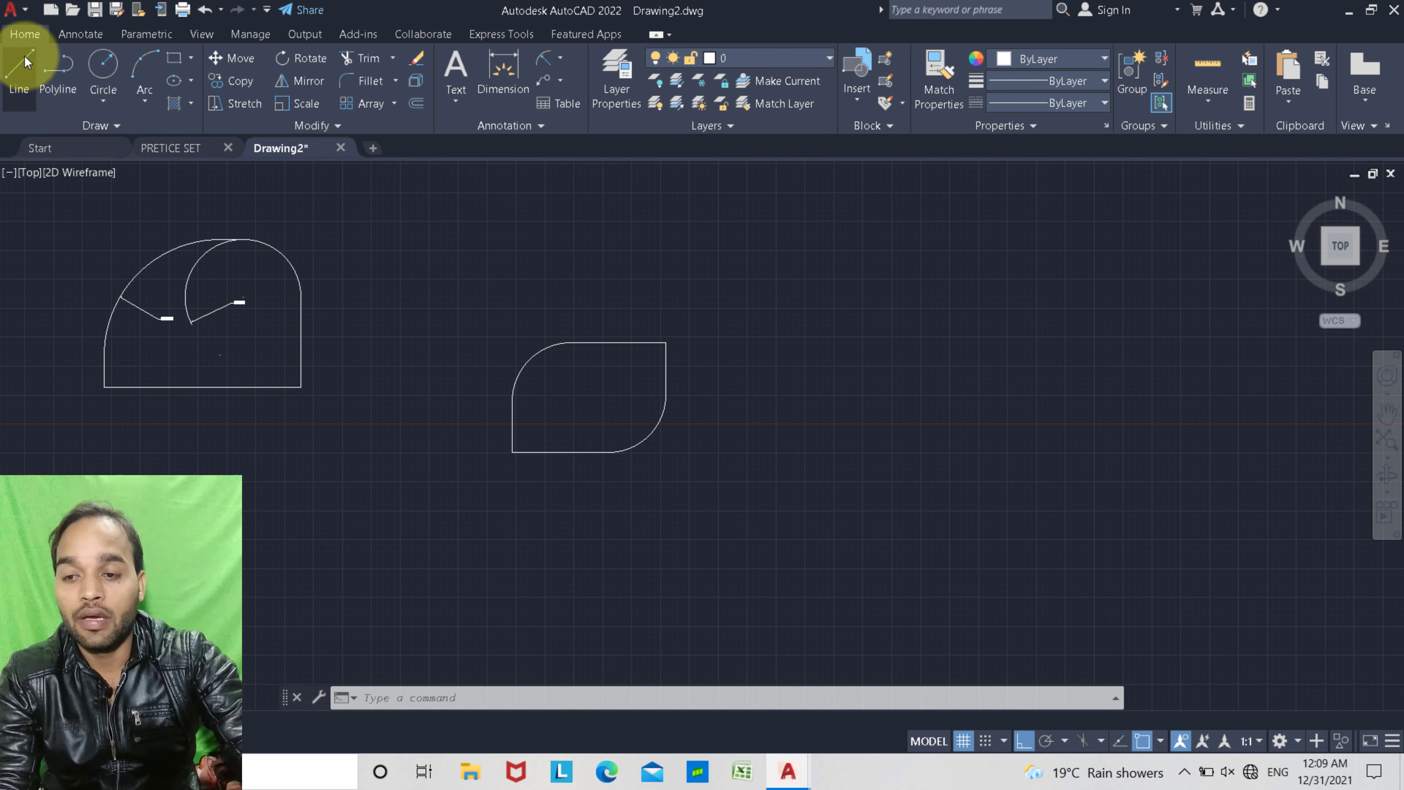
# Open the recent drawing "Diagram 3 of 6 Plan view of old And New Girder.dwg"
pyautogui.click(12, 11)
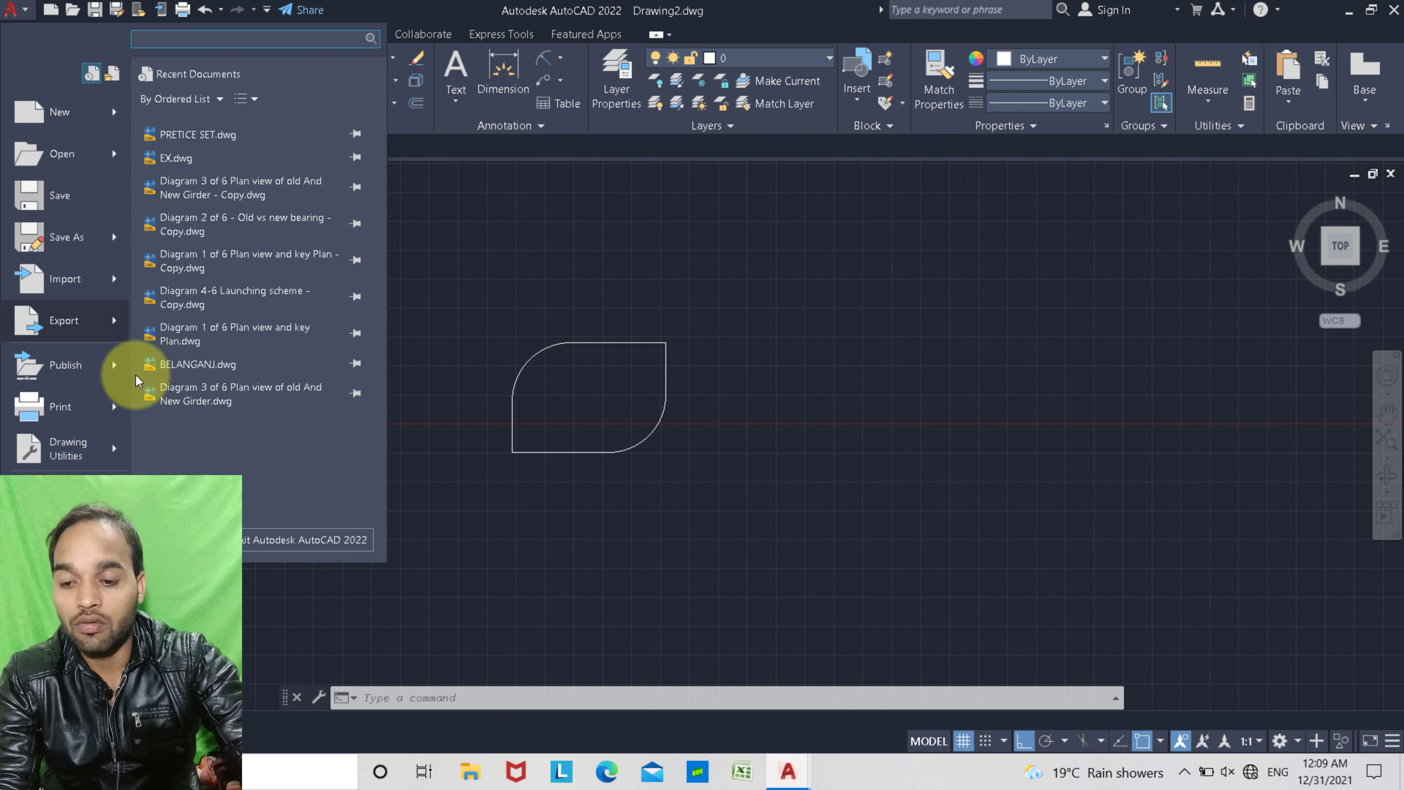
pyautogui.click(203, 387)
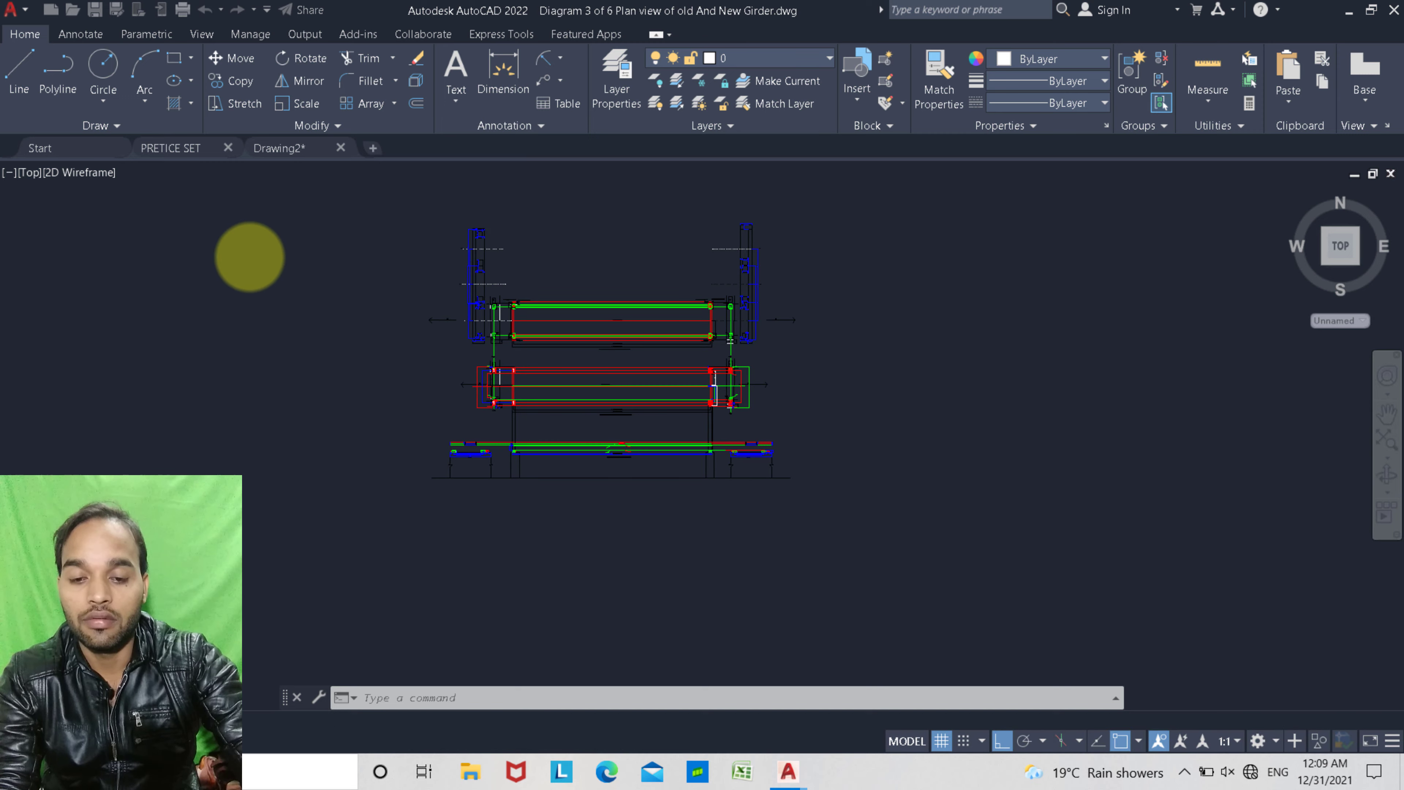
# Examine the old and new girder plan views, including the separate copy at the far side of the drawing
pyautogui.scroll(5, 576, 311)
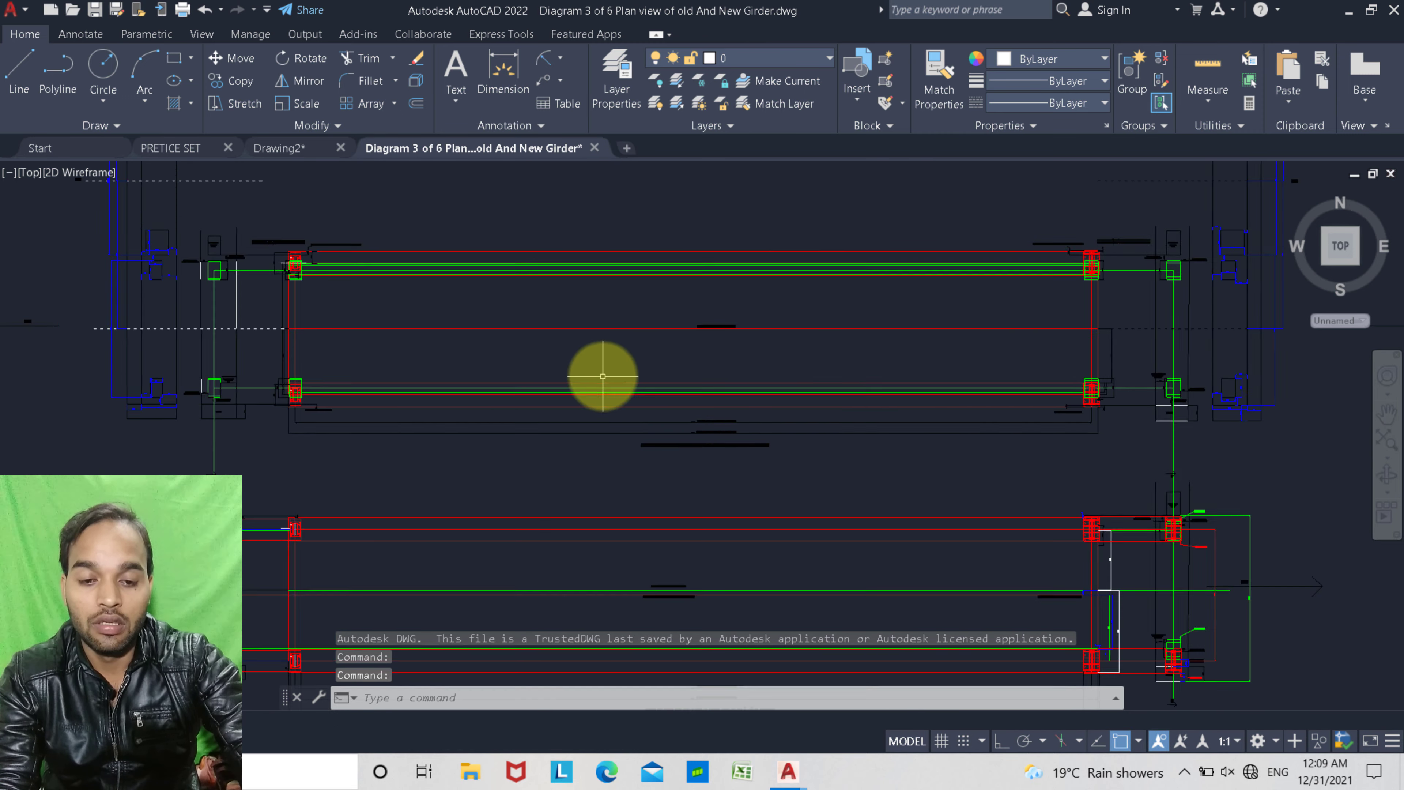
pyautogui.scroll(-10, 595, 370)
pyautogui.scroll(5, 119, 417)
pyautogui.scroll(-3, 235, 401)
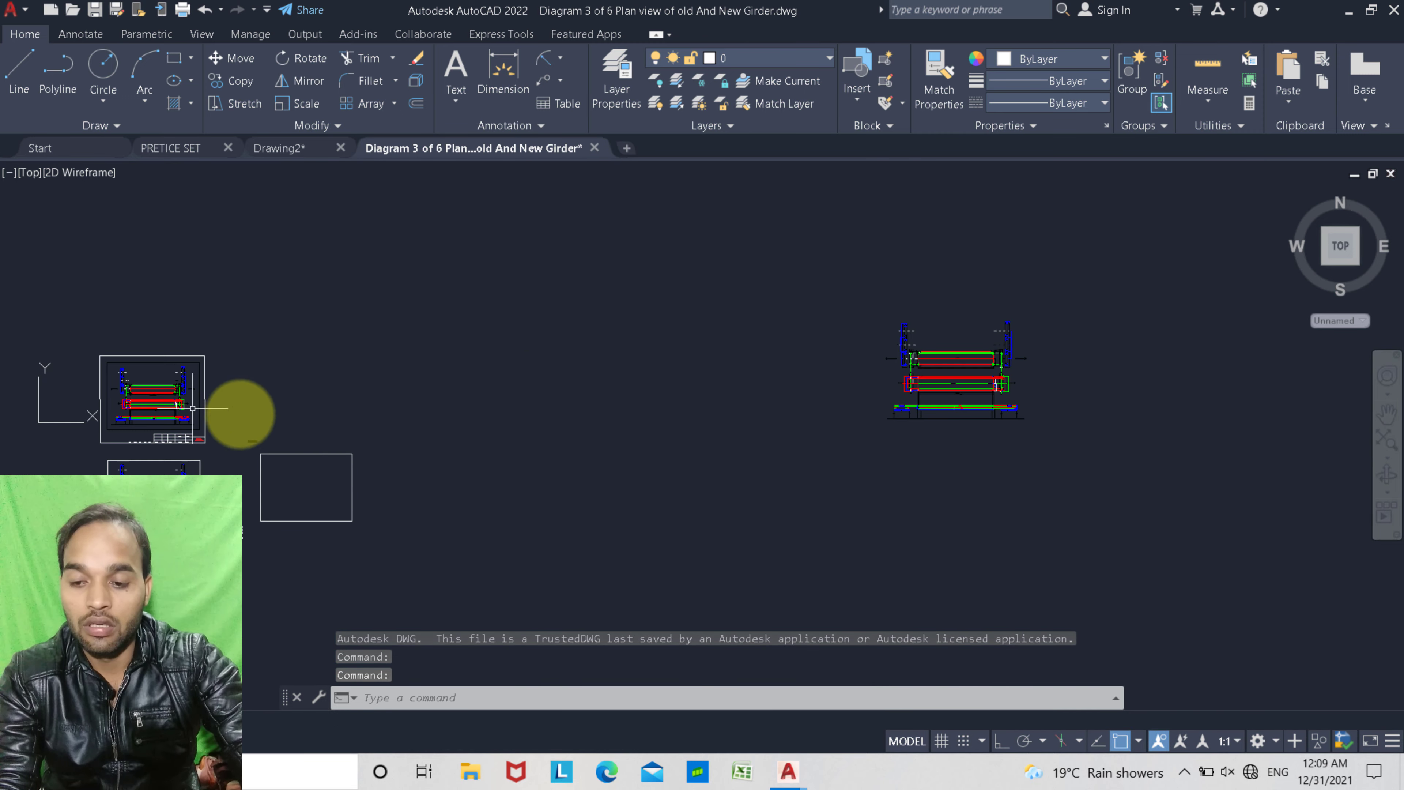
pyautogui.scroll(7, 912, 408)
pyautogui.moveTo(912, 408); pyautogui.dragTo(494, 517, button='middle')
pyautogui.scroll(6, 574, 368)
pyautogui.moveTo(573, 367); pyautogui.dragTo(570, 457, button='middle')
pyautogui.scroll(2, 598, 286)
pyautogui.moveTo(597, 287)
pyautogui.mouseDown(button='middle')
pyautogui.moveTo(562, 386)
pyautogui.moveTo(508, 307)
pyautogui.mouseUp(button='middle')
pyautogui.scroll(-5, 562, 386)
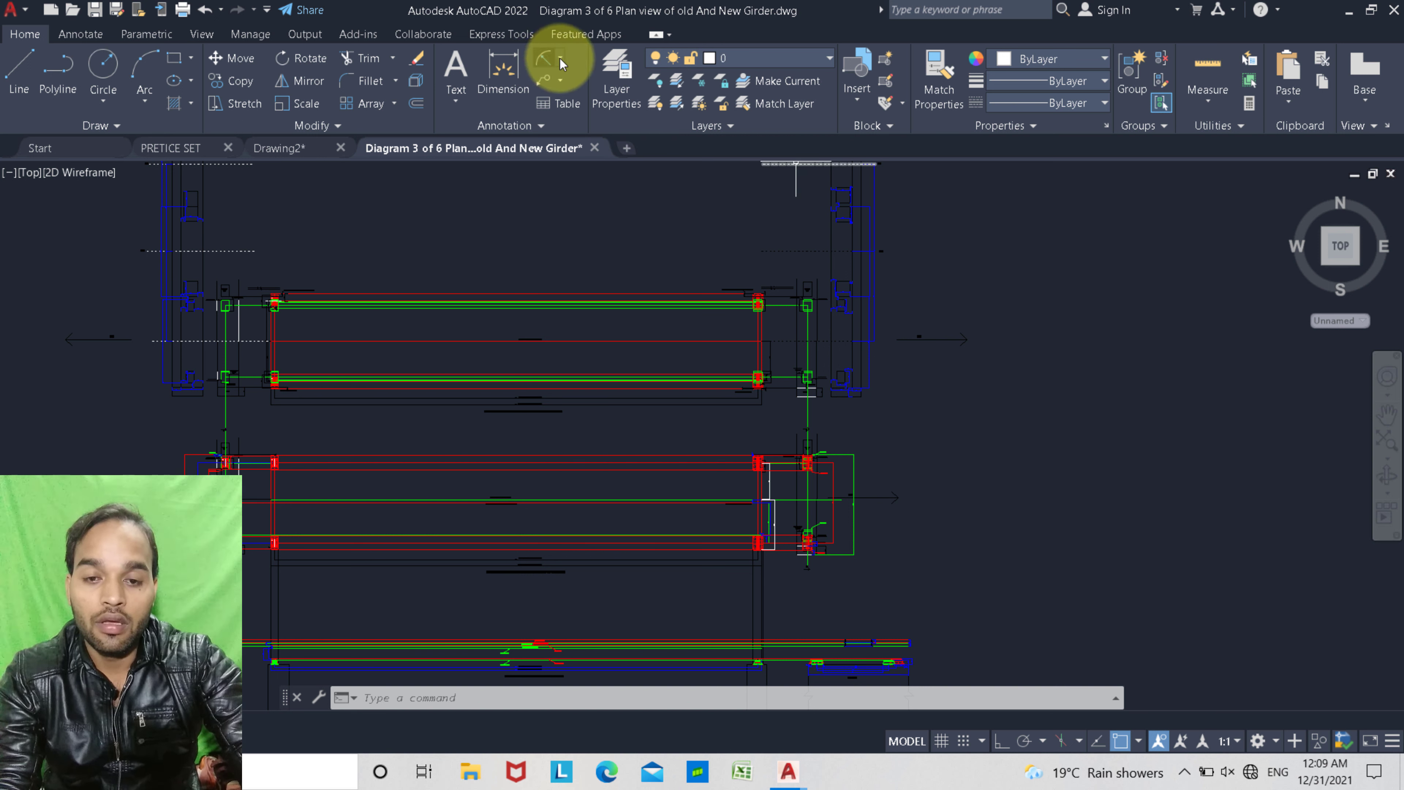
# Draw a vertical break line across the upper girder plan with Ortho on, placing the break symbol just above the girder's centre line
pyautogui.click(580, 43)
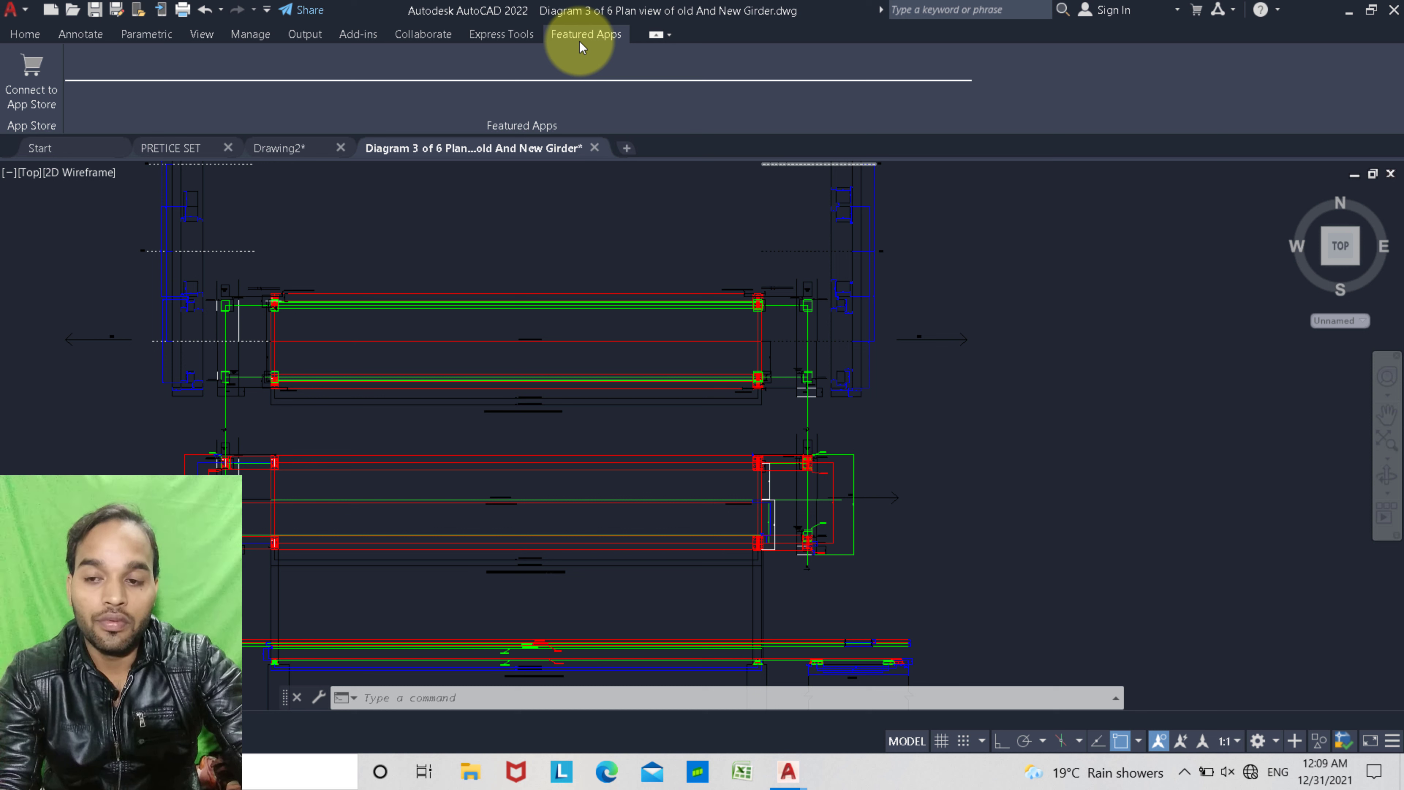
pyautogui.click(518, 37)
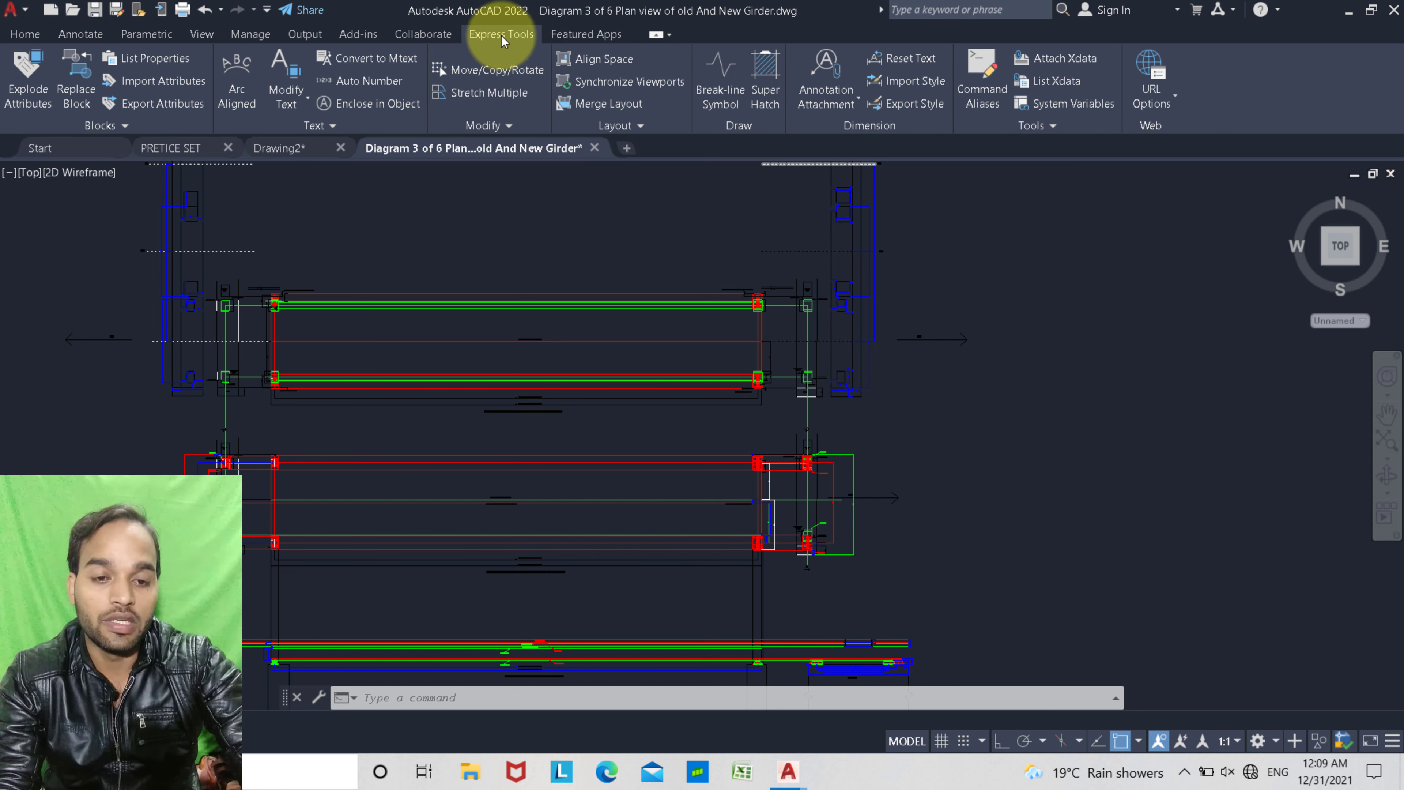
pyautogui.click(714, 93)
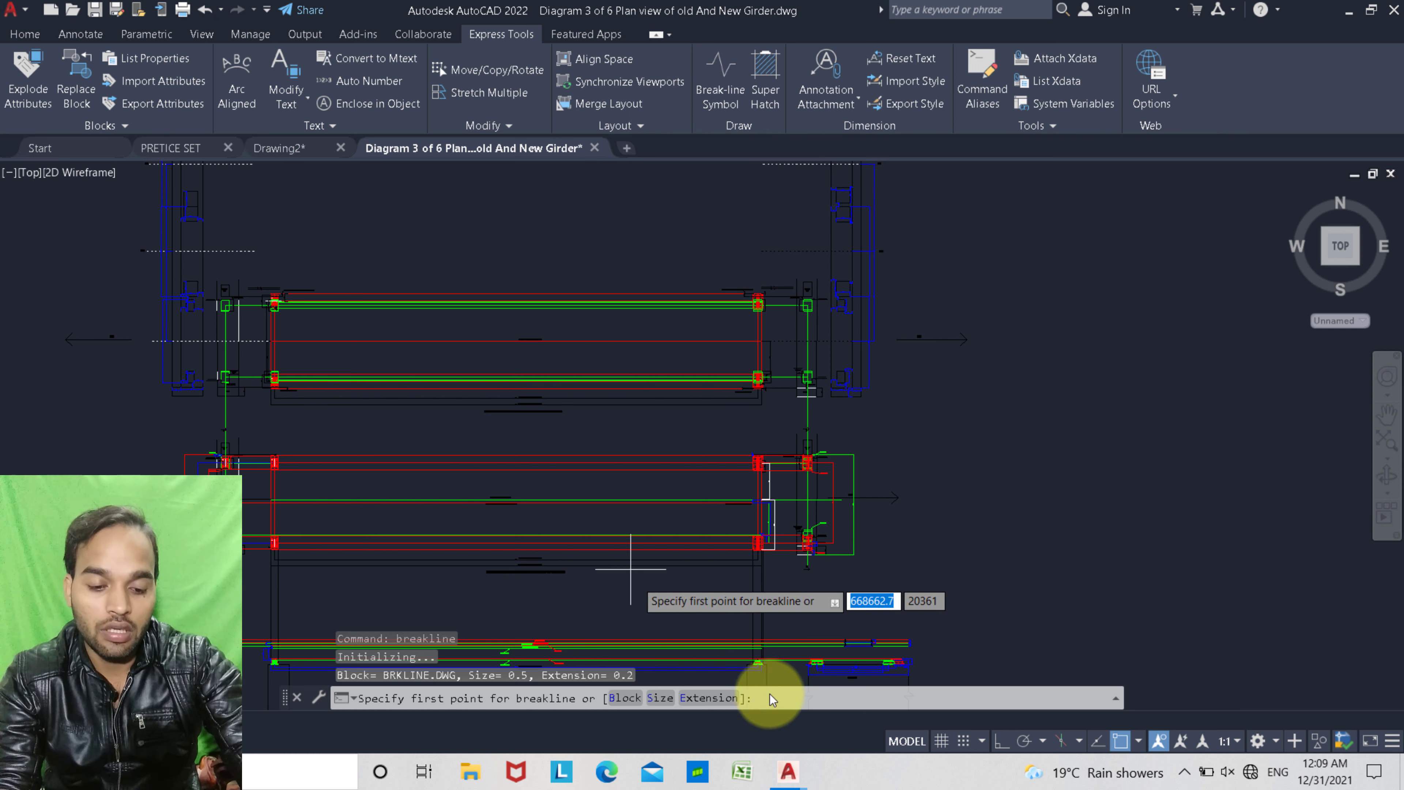
pyautogui.click(1003, 741)
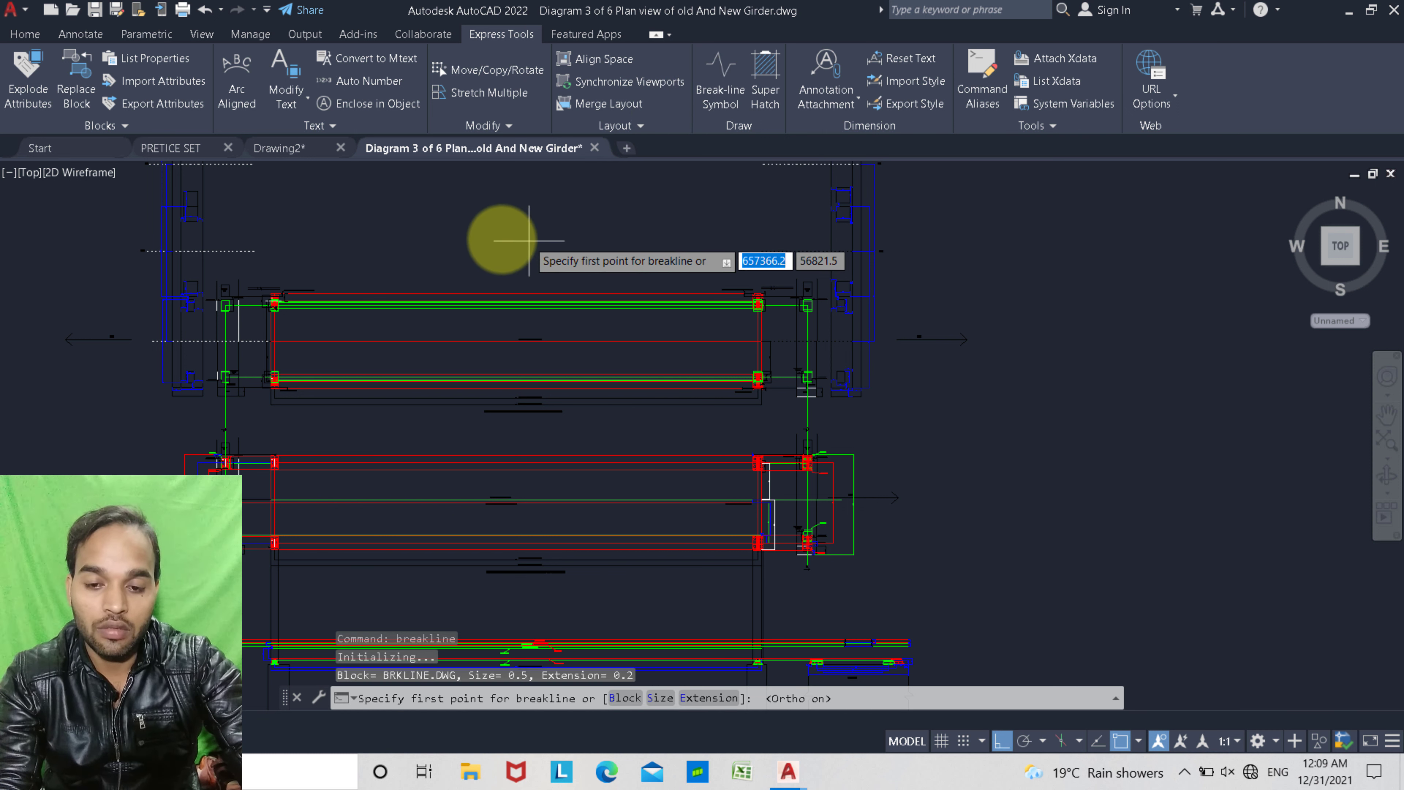
pyautogui.click(437, 246)
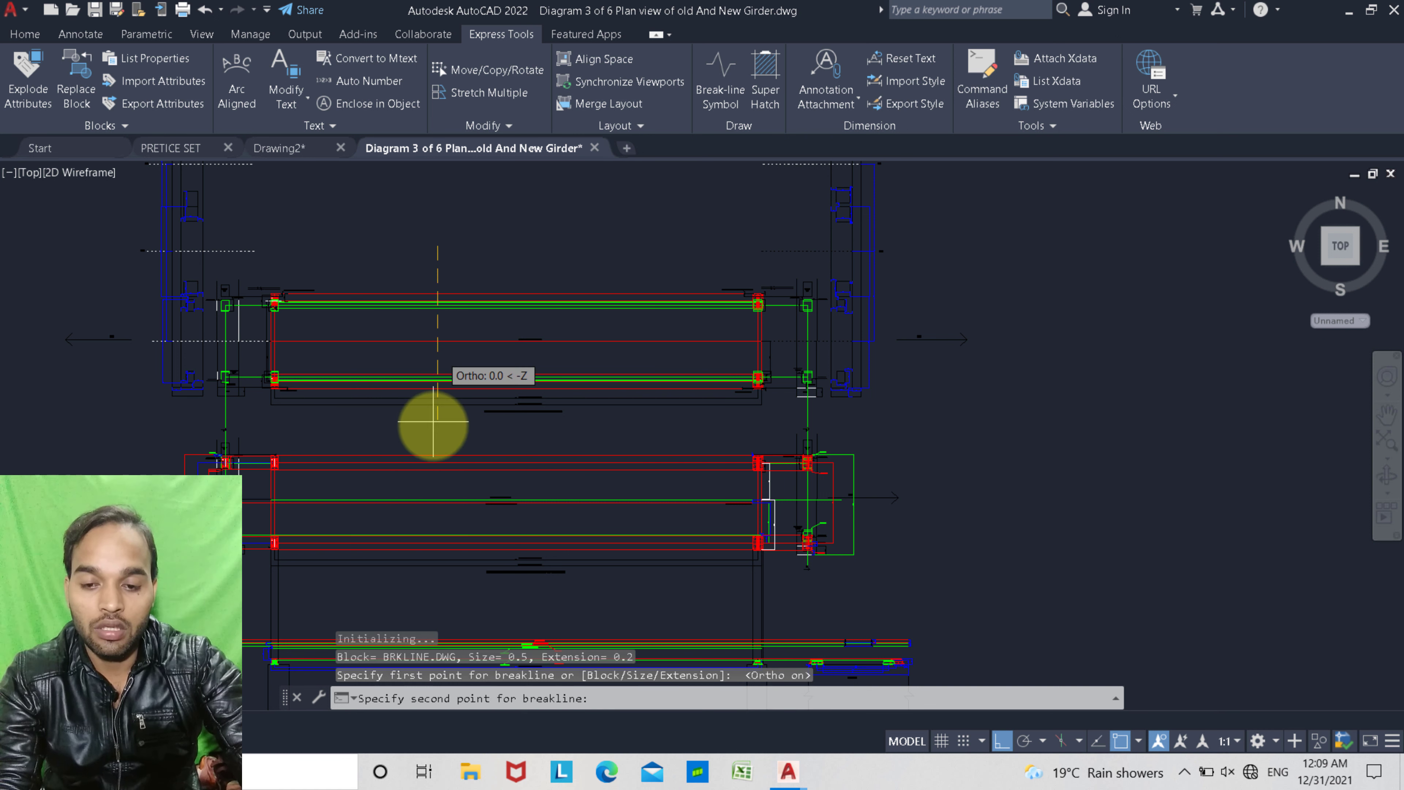
pyautogui.click(437, 434)
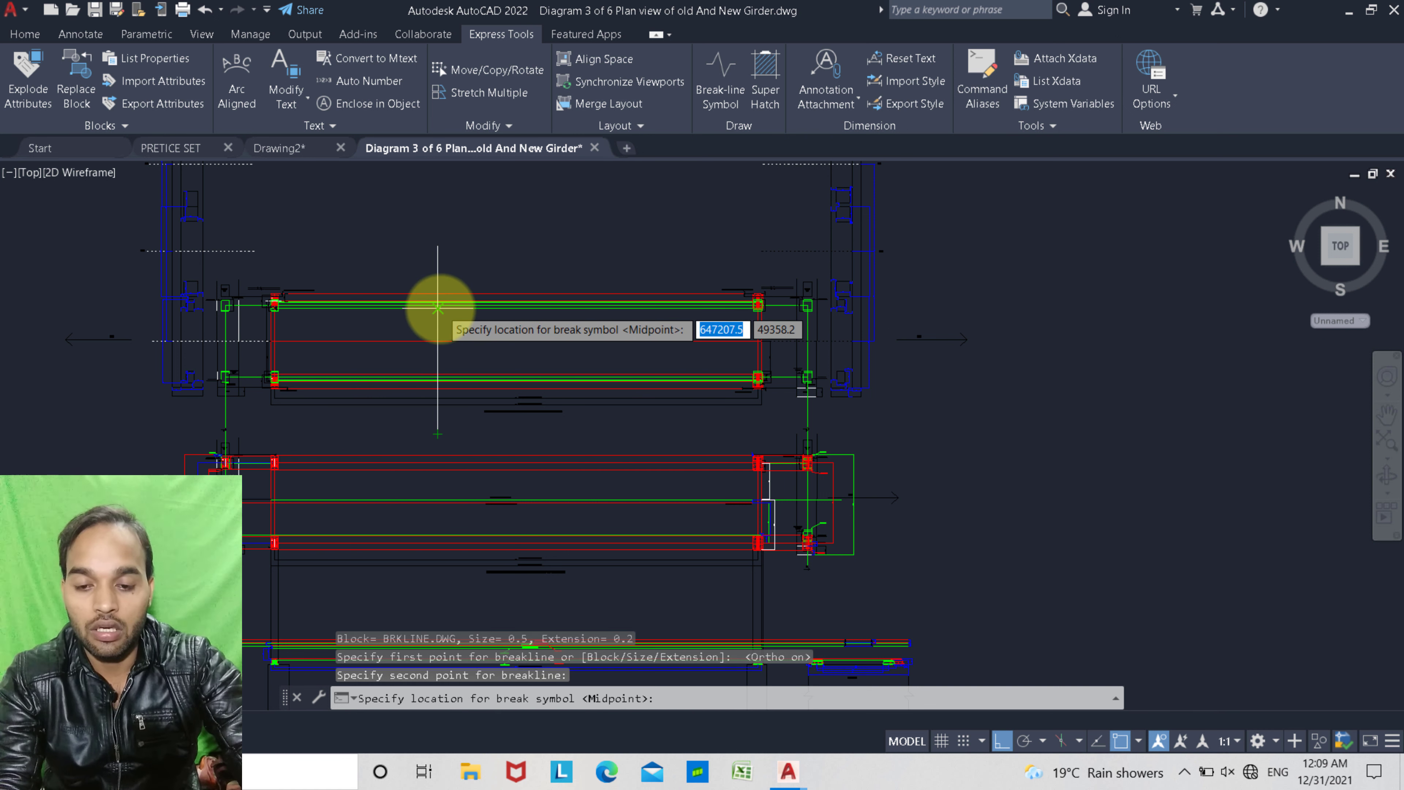
pyautogui.scroll(5, 475, 337)
pyautogui.scroll(-3, 471, 332)
pyautogui.scroll(3, 471, 329)
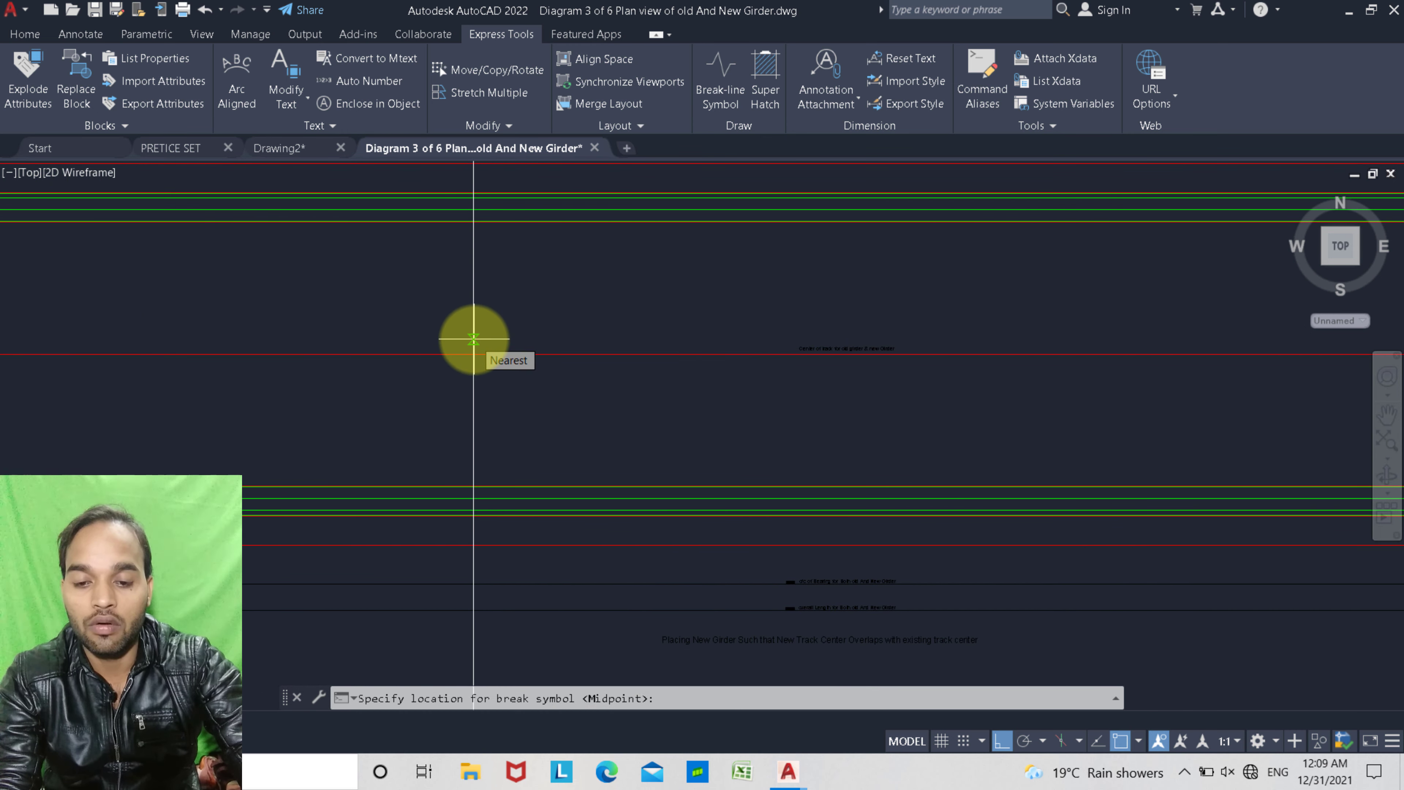
pyautogui.click(474, 339)
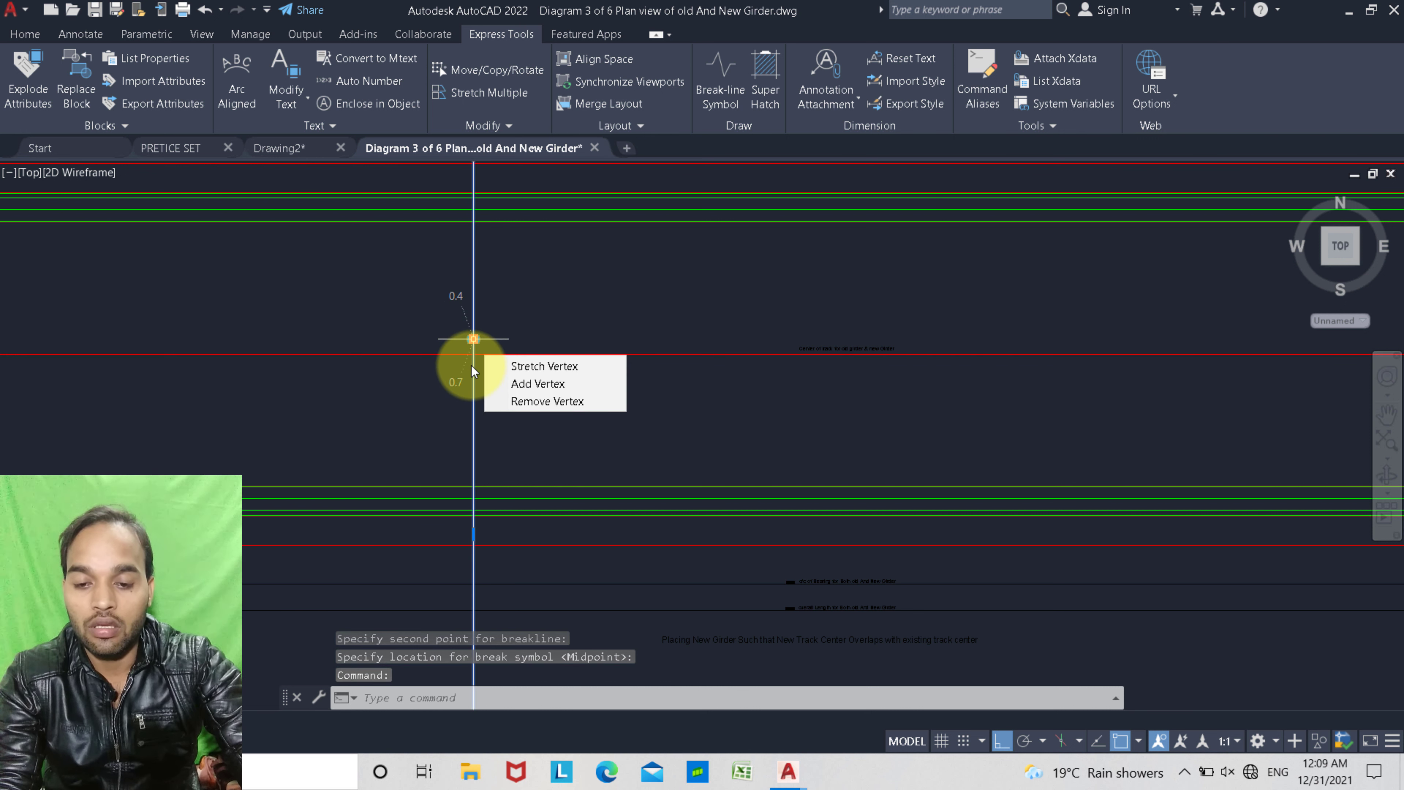
# Examine the break symbol on the vertical break line up close, then view its surroundings in the girder plan
pyautogui.scroll(8, 473, 339)
pyautogui.scroll(3, 402, 269)
pyautogui.press('Escape')
pyautogui.press('Escape')
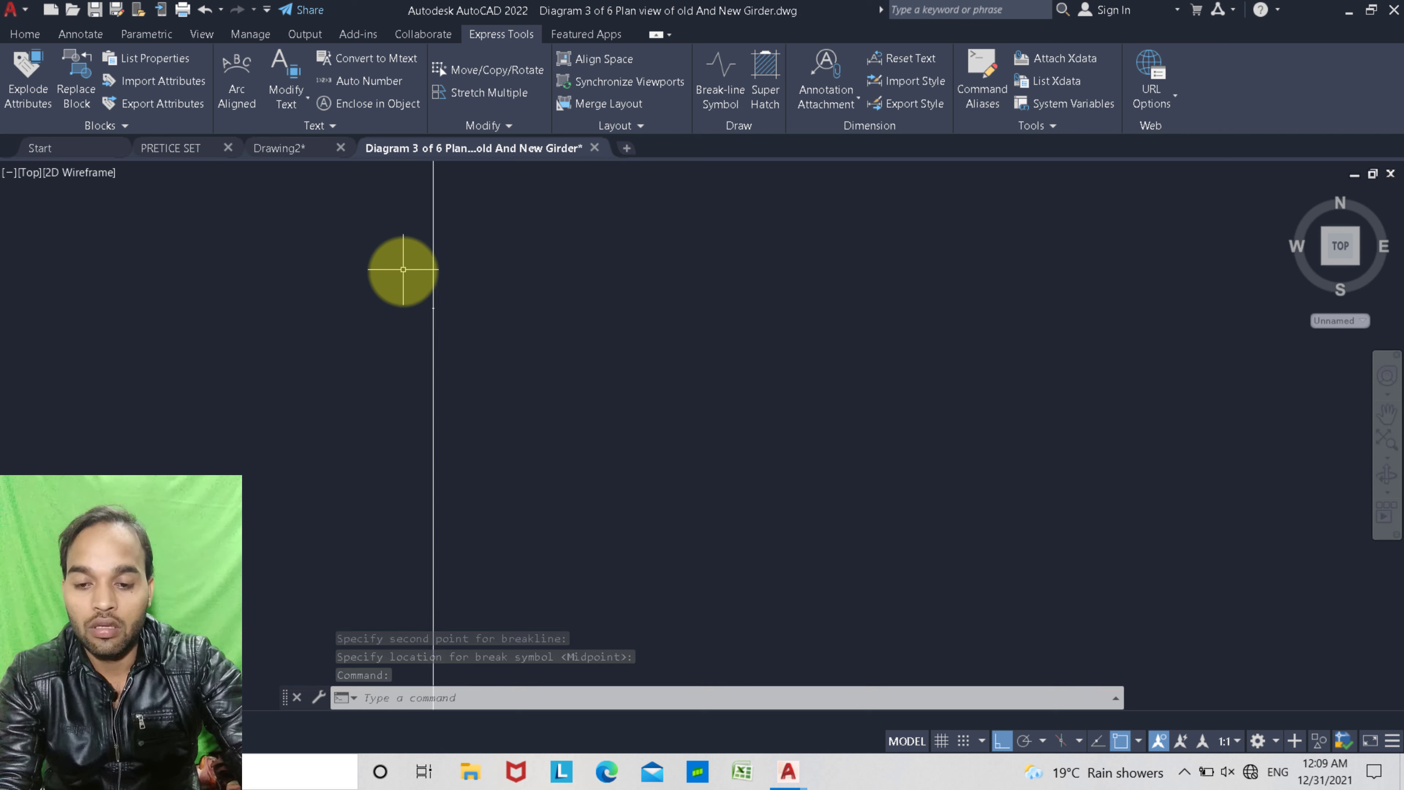
pyautogui.scroll(-5, 453, 332)
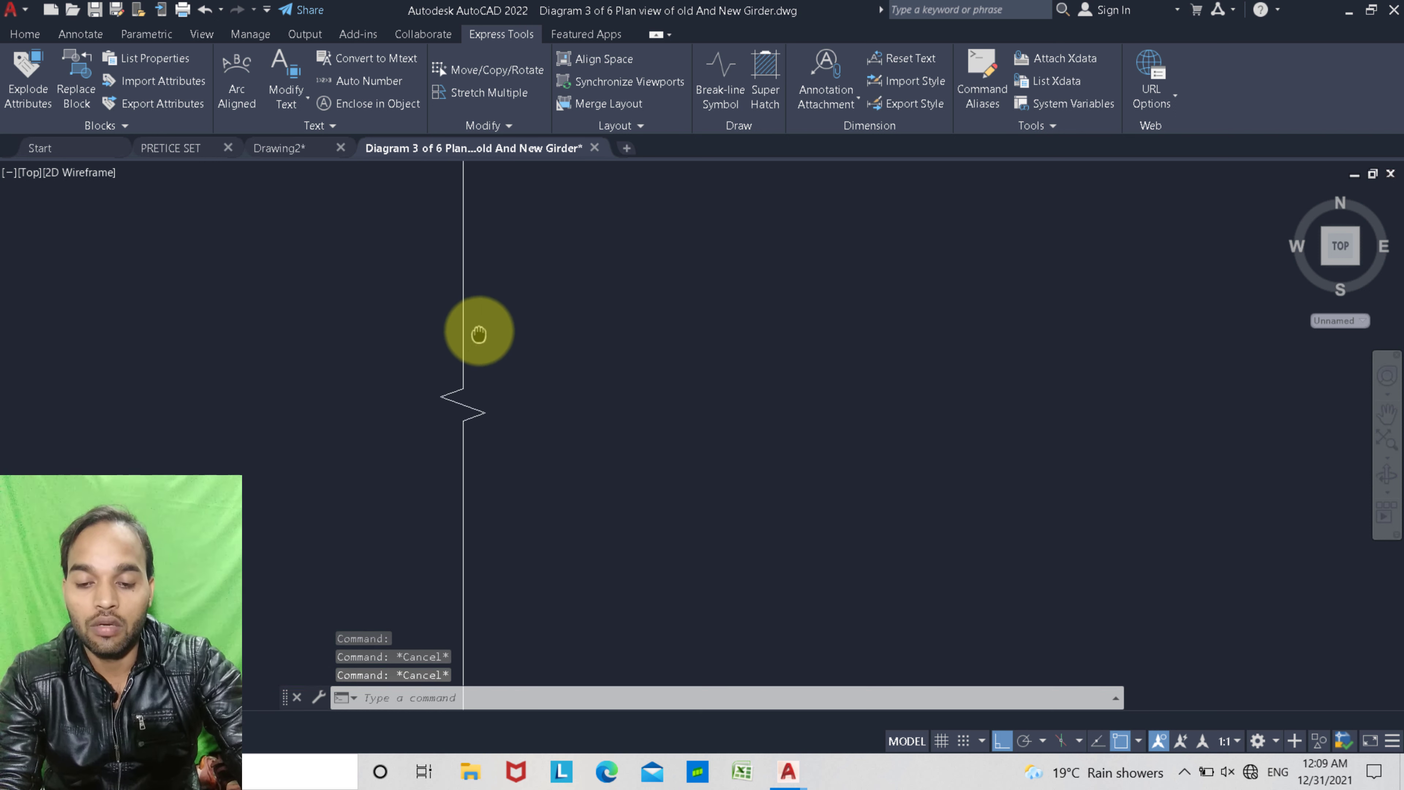
pyautogui.scroll(-2, 472, 343)
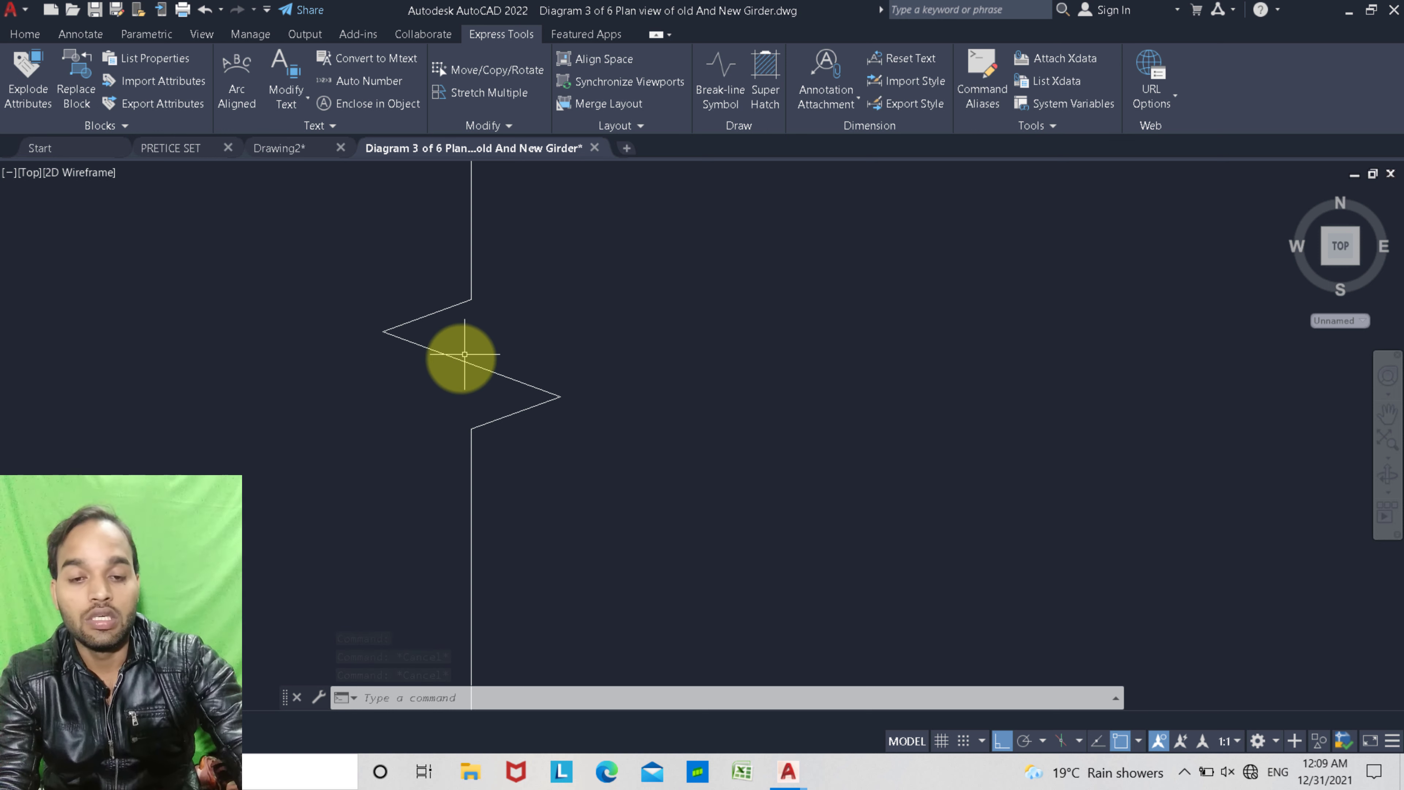
pyautogui.scroll(-8, 494, 360)
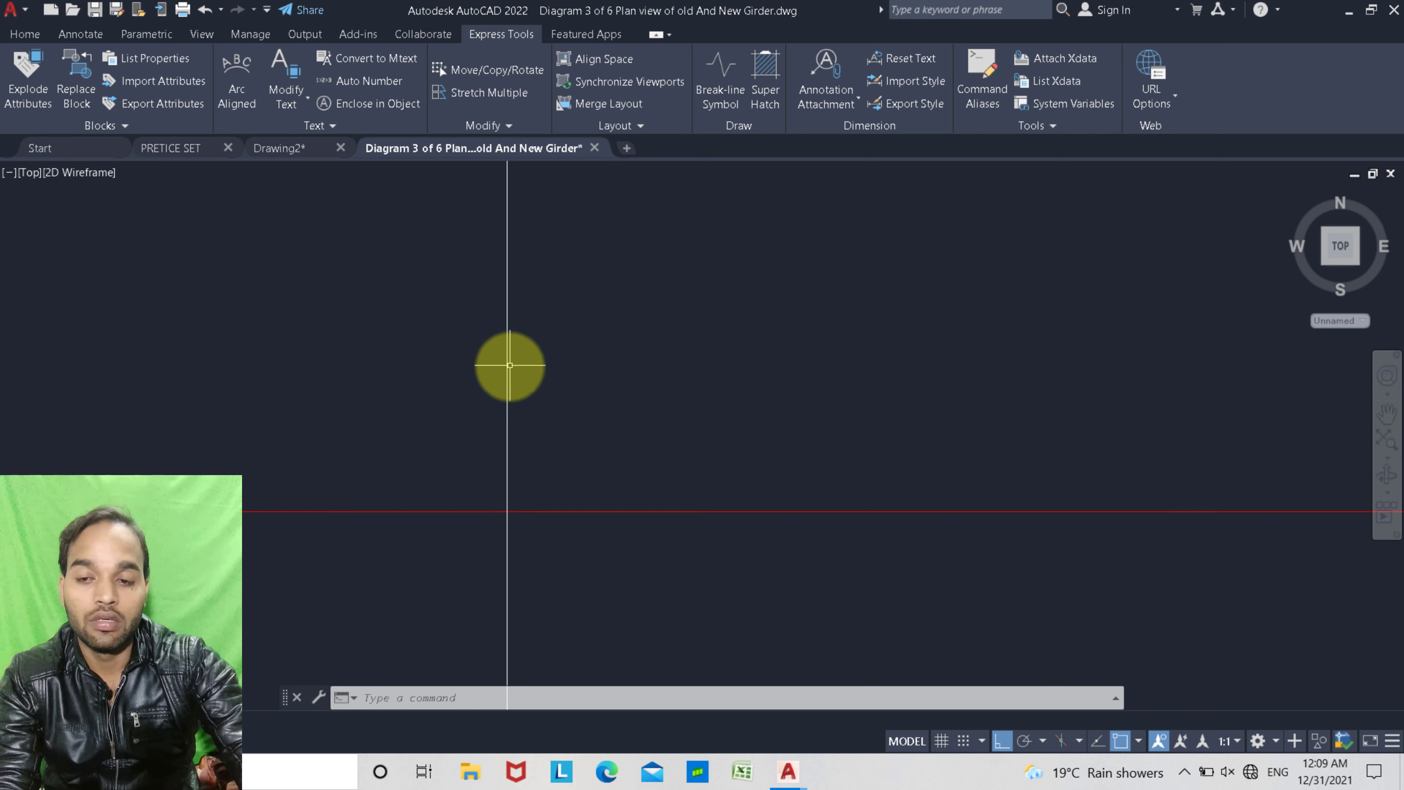
pyautogui.scroll(-3, 505, 362)
# In Drawing2, draw a horizontal break line about 46 units long beside the filleted rectangle, with the break symbol at its midpoint
pyautogui.click(282, 148)
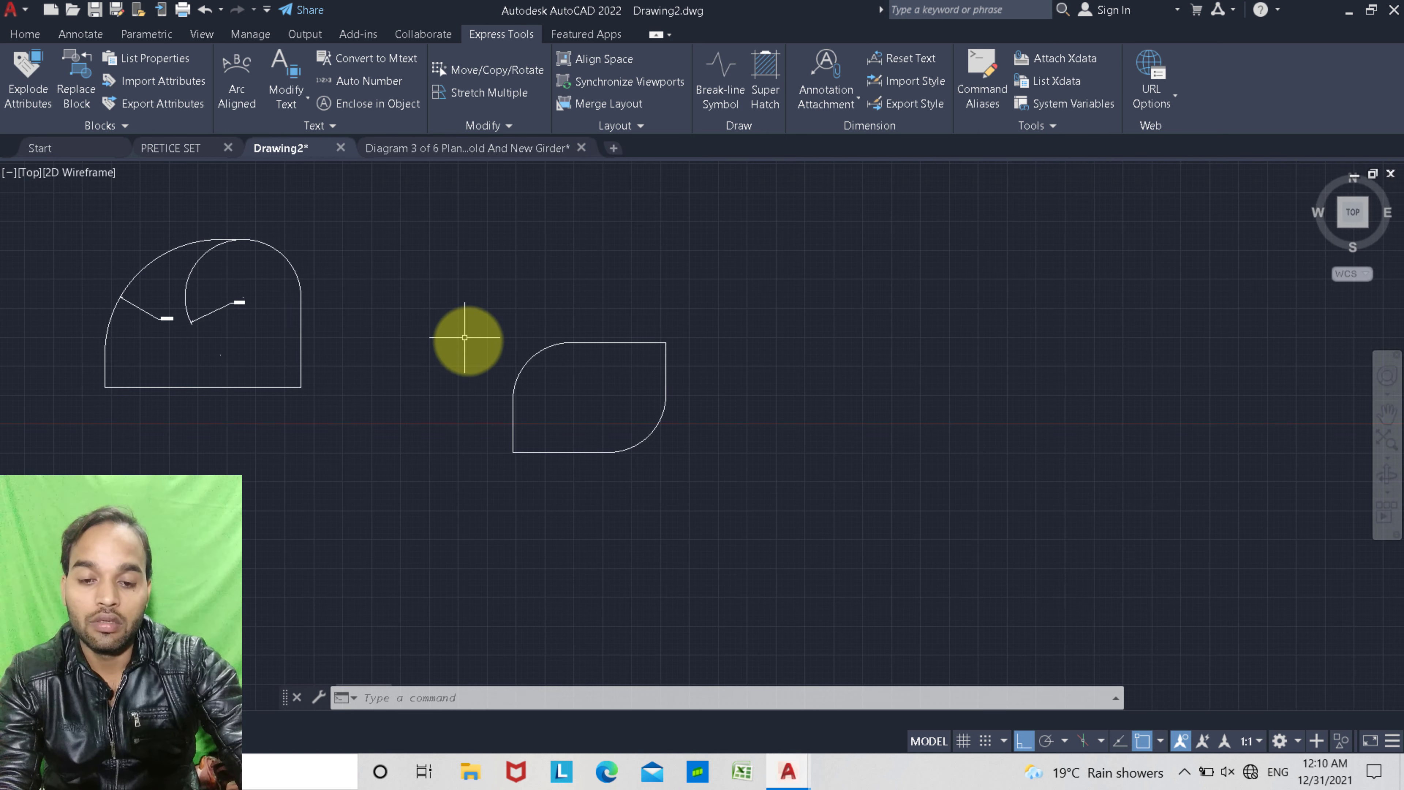
pyautogui.scroll(-3, 465, 339)
pyautogui.moveTo(495, 361); pyautogui.dragTo(417, 331, button='middle')
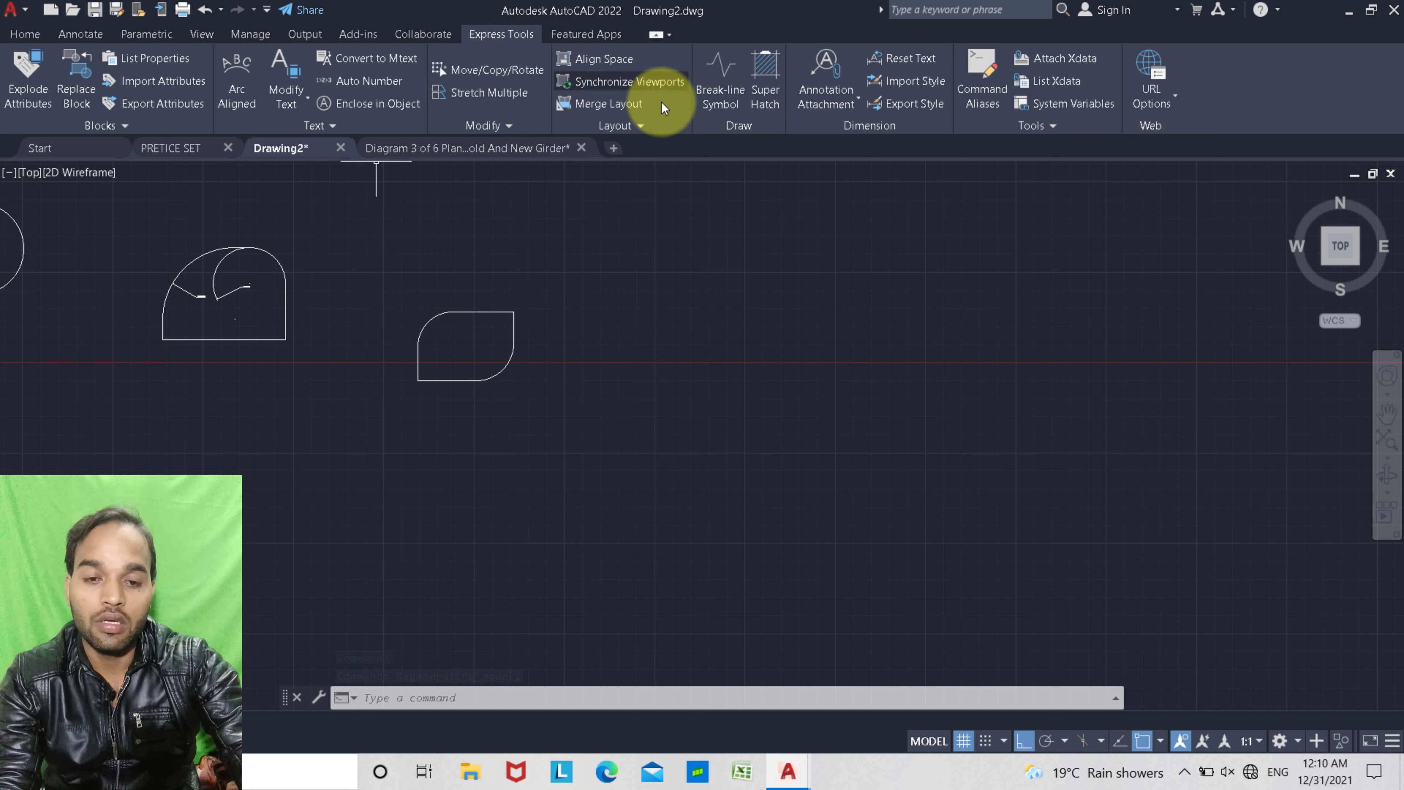
pyautogui.click(714, 91)
pyautogui.click(594, 326)
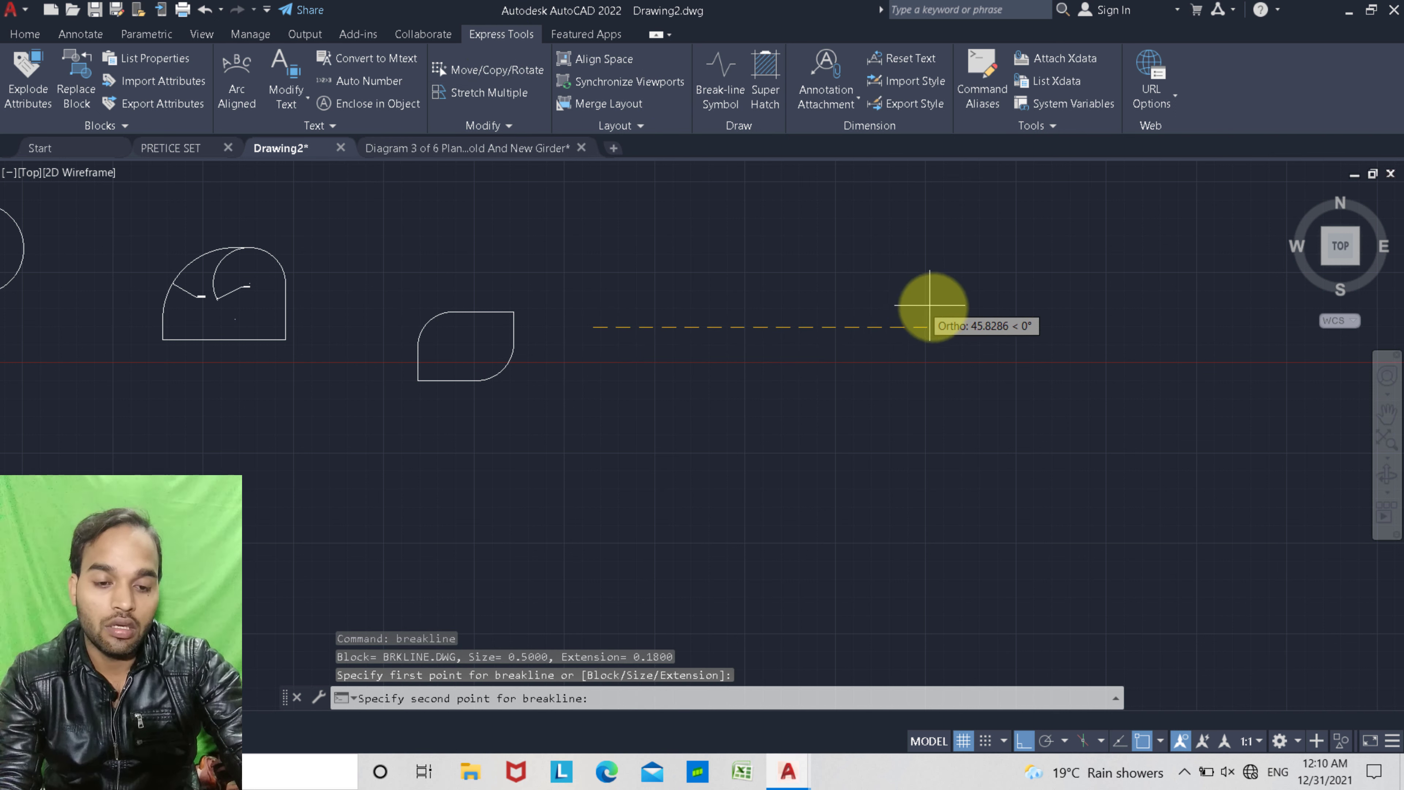
pyautogui.click(934, 307)
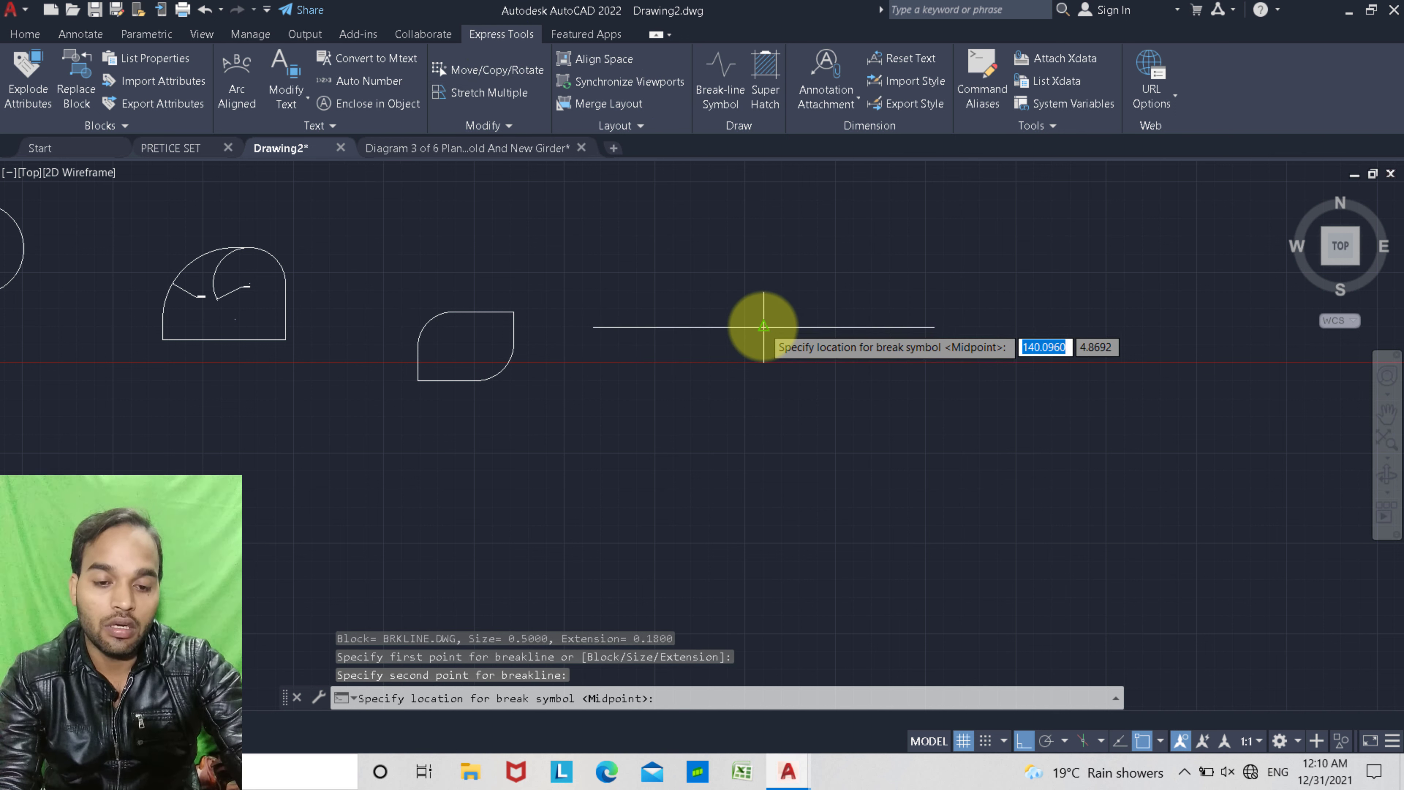
pyautogui.click(758, 331)
# Examine the break symbol and the full extent of the horizontal break line beside the filleted rectangle
pyautogui.scroll(3, 765, 329)
pyautogui.moveTo(766, 333); pyautogui.dragTo(681, 370, button='middle')
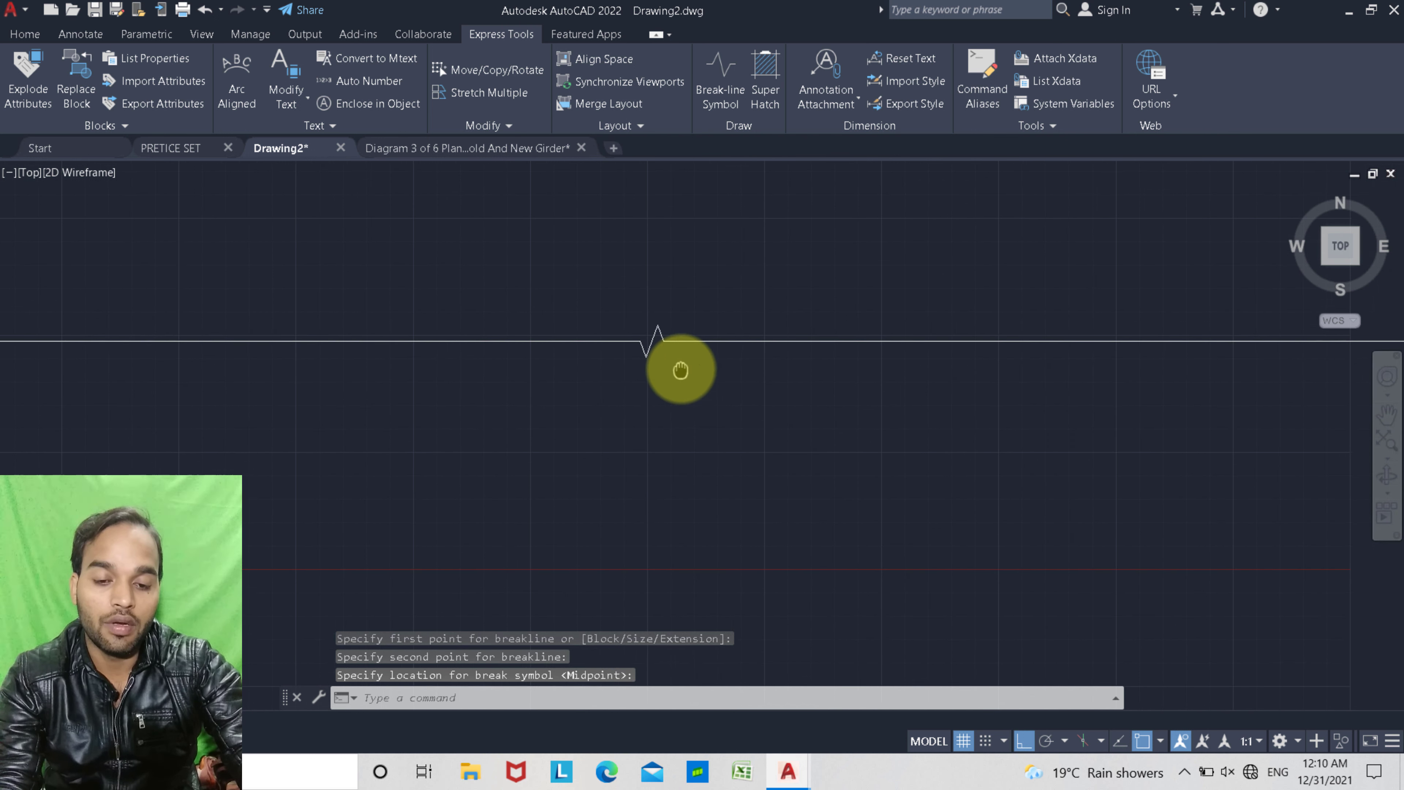
pyautogui.scroll(-2, 575, 340)
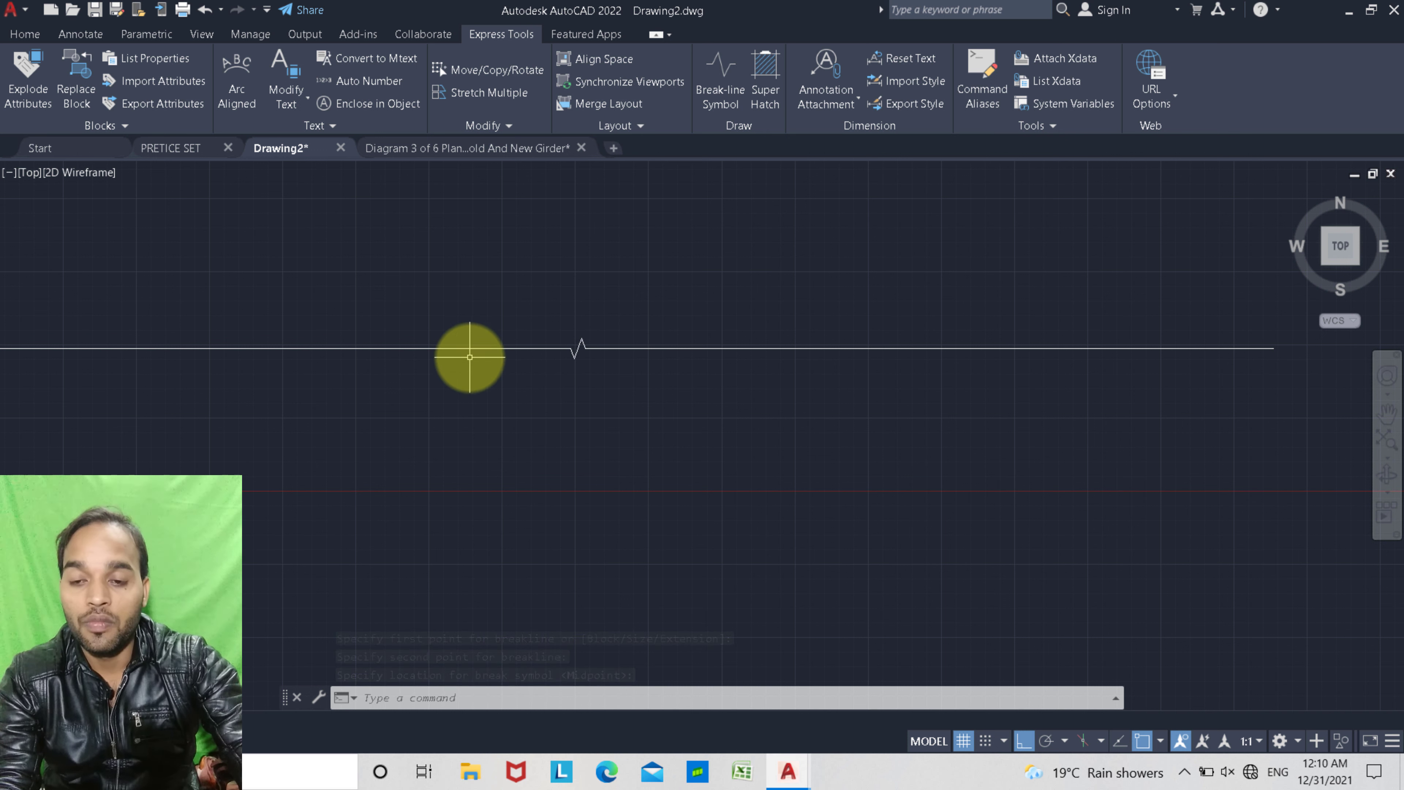
pyautogui.scroll(-3, 476, 342)
pyautogui.moveTo(508, 336); pyautogui.dragTo(544, 382, button='middle')
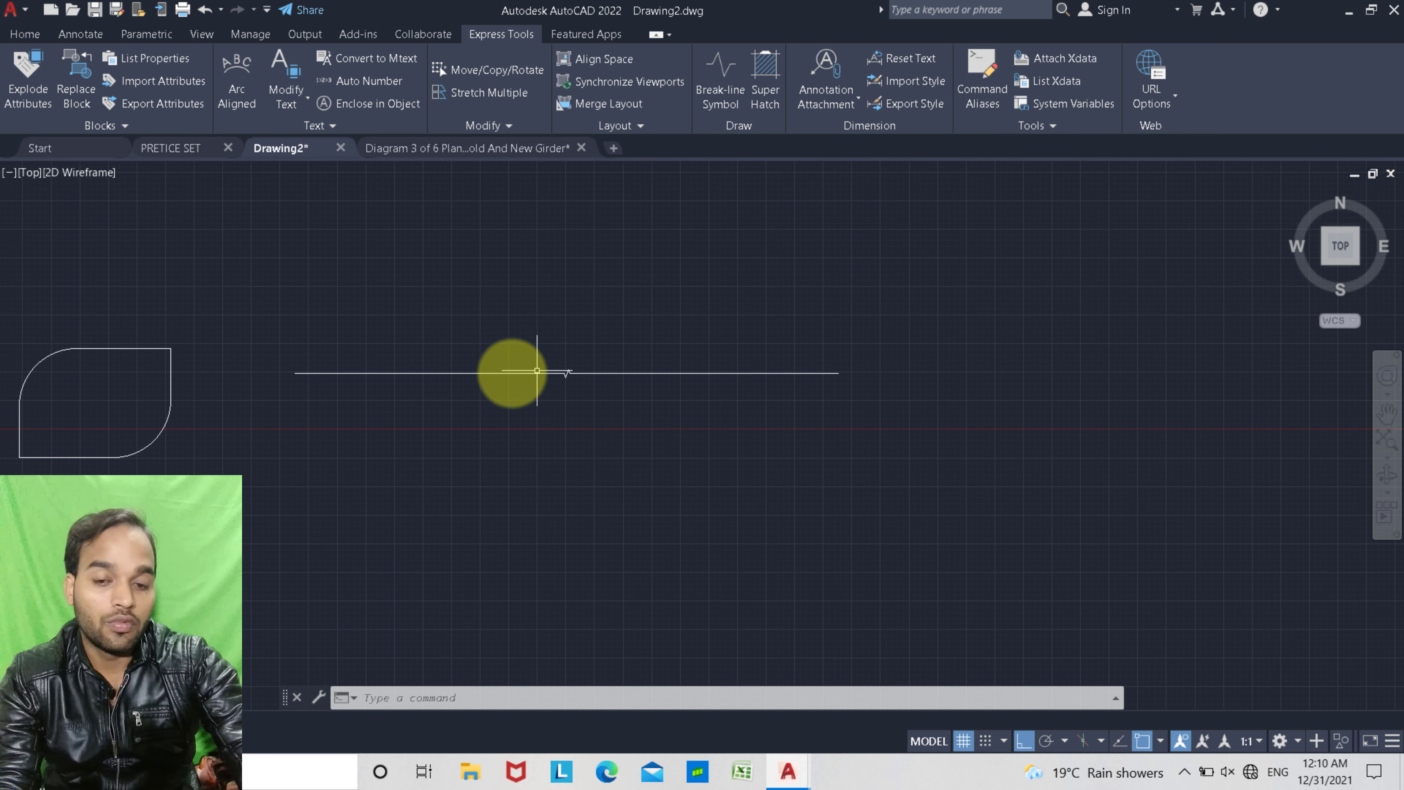
pyautogui.scroll(2, 477, 354)
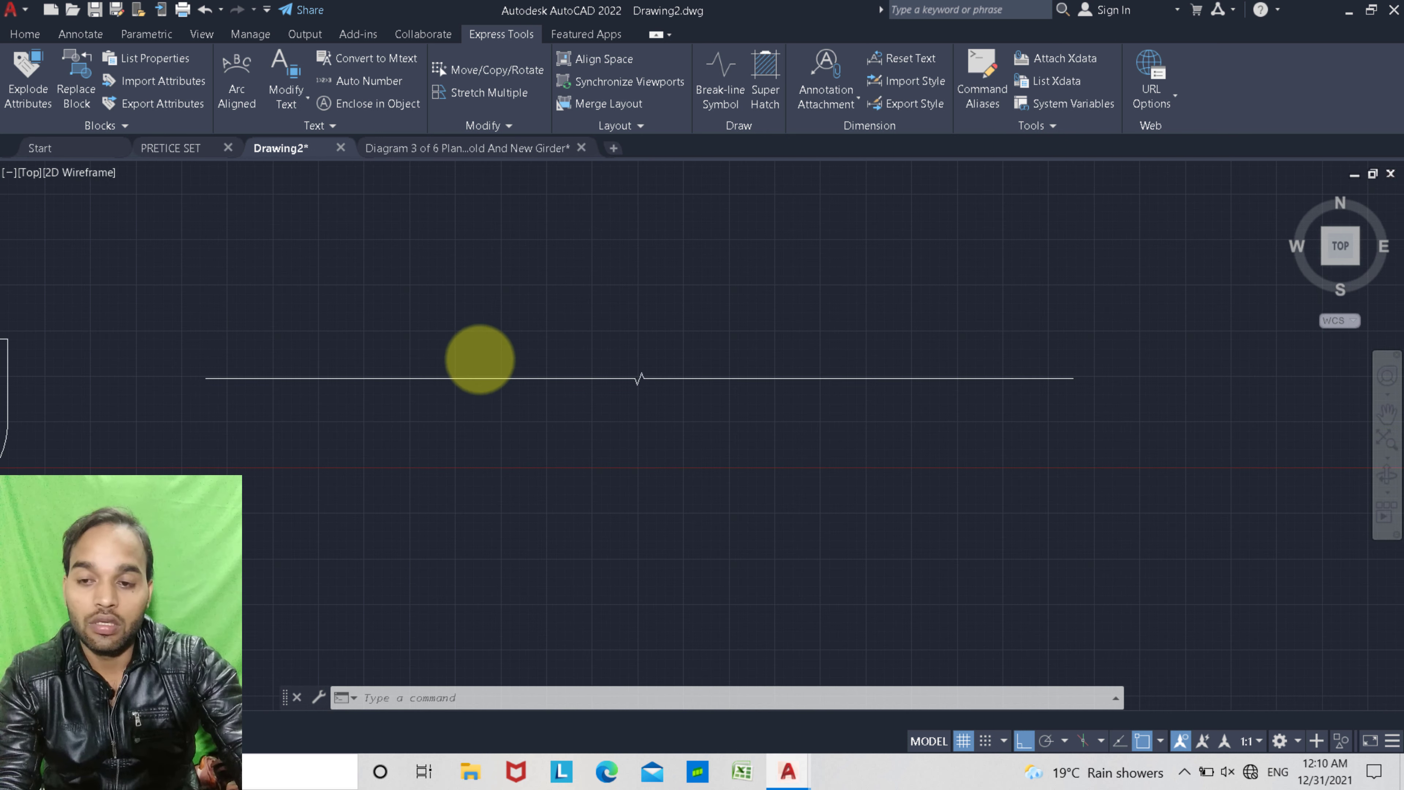
pyautogui.click(22, 34)
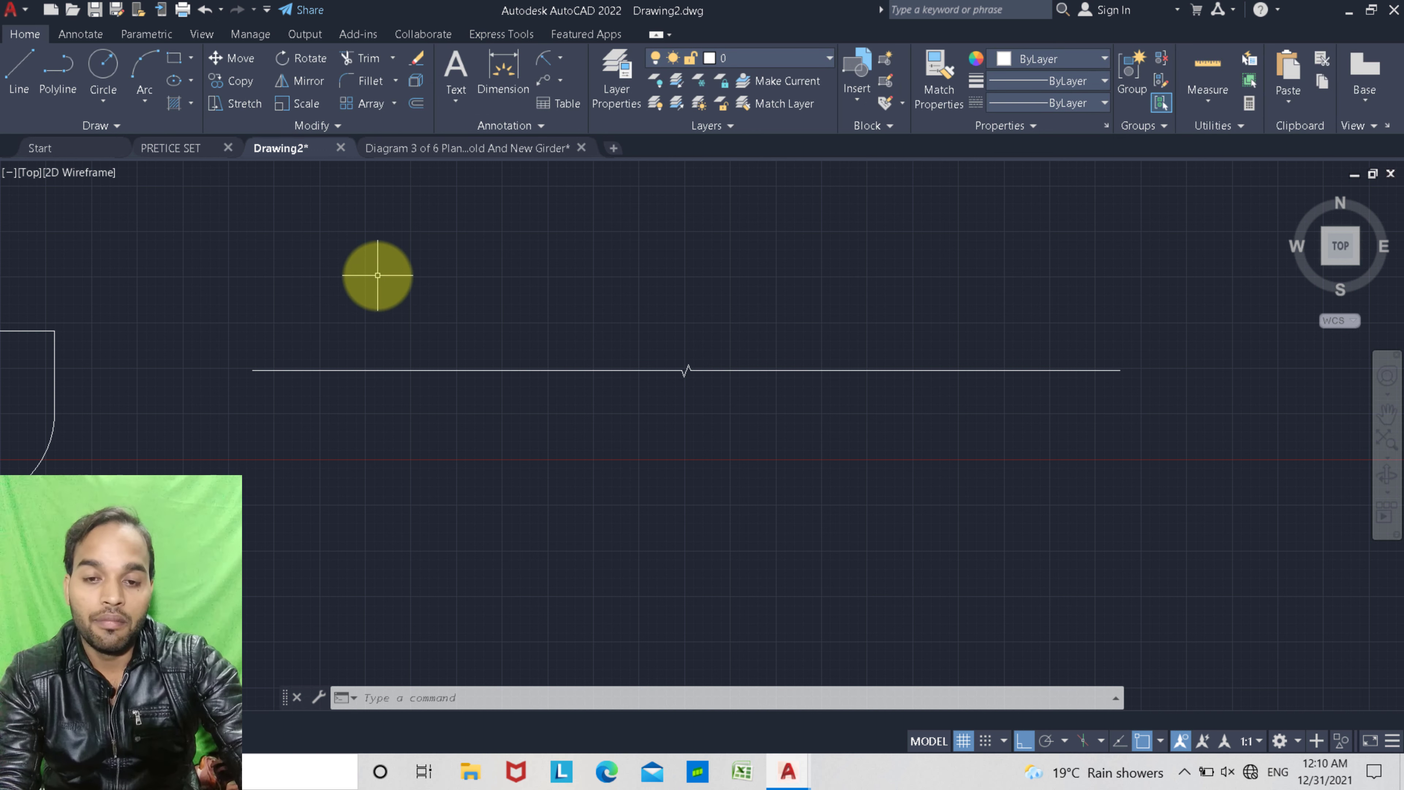
pyautogui.scroll(-2, 378, 275)
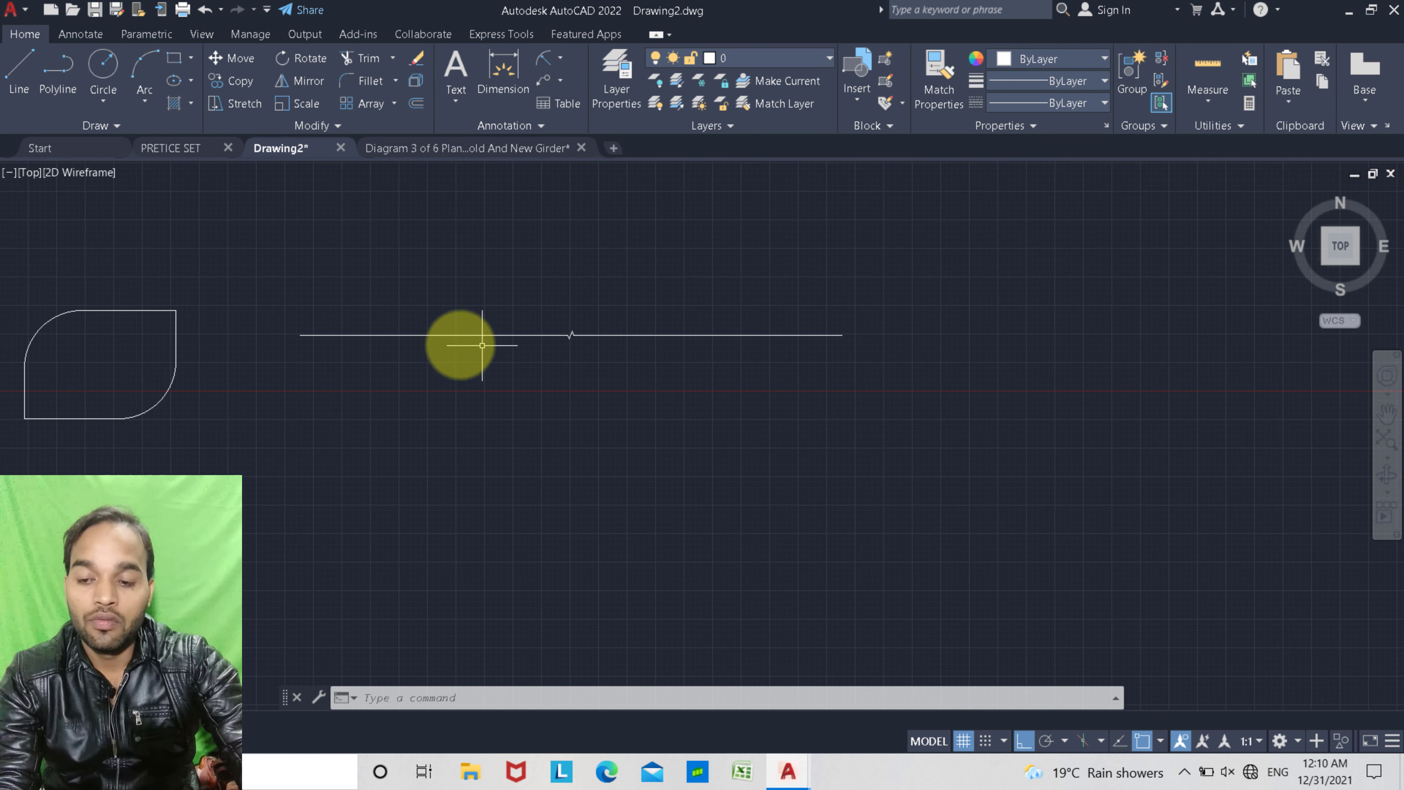